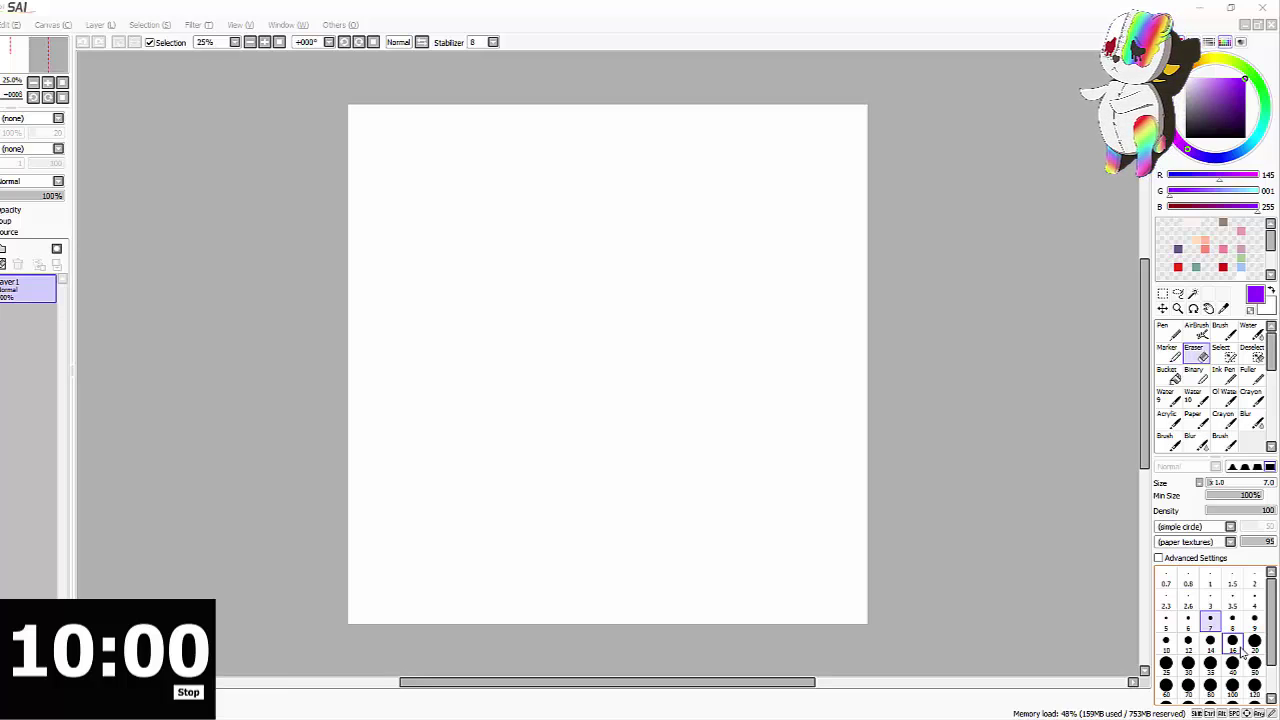
Sketch a rough upright oval for the head near the canvas centre with the Brush in mid grey (RGB 120, 120, 120)
{"action": "left_click", "coordinate": [1222, 330]}
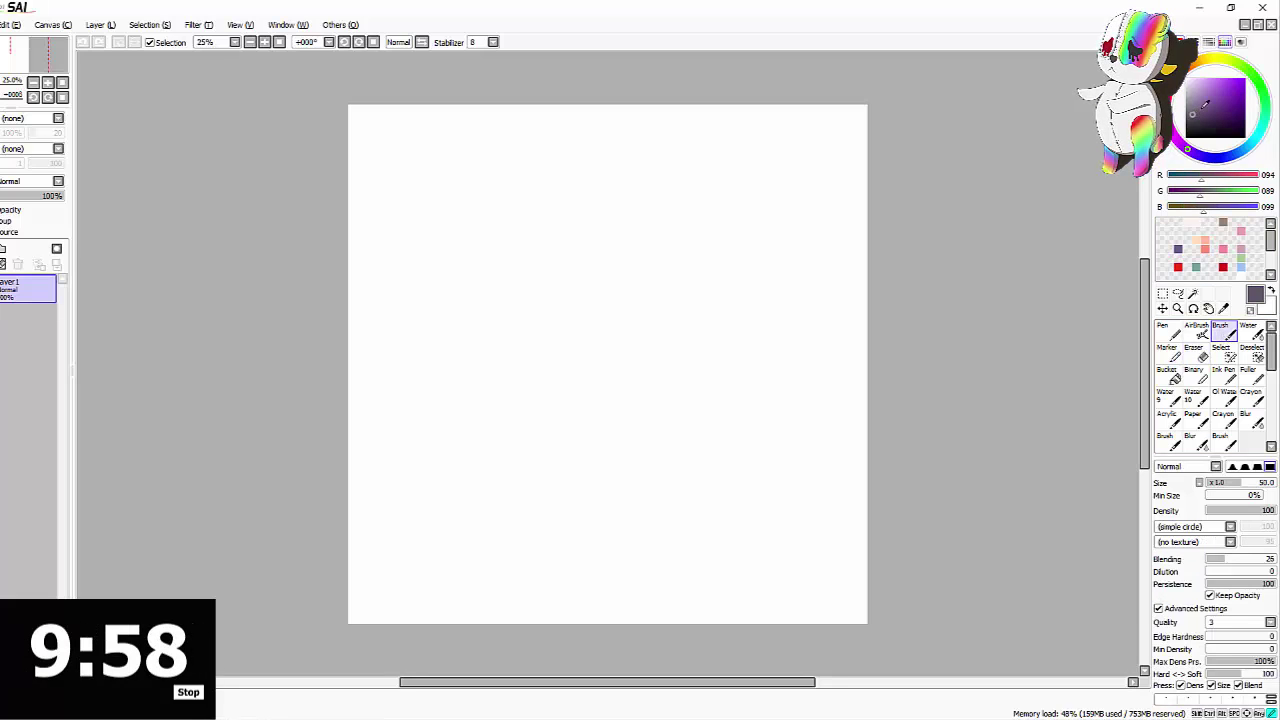
{"action": "left_click_drag", "start_coordinate": [1188, 109], "coordinate": [1186, 108]}
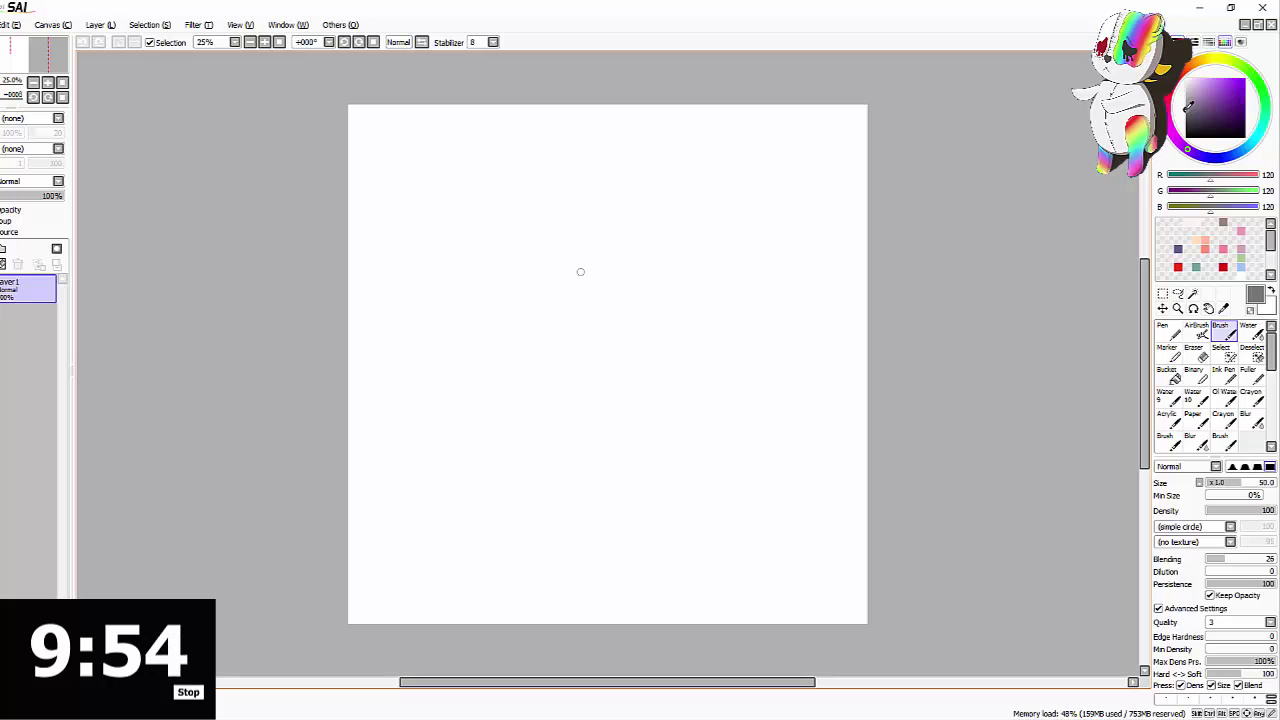
{"action": "scroll", "coordinate": [573, 302], "scroll_direction": "up", "scroll_amount": 1}
{"action": "mouse_move", "coordinate": [557, 214]}
{"action": "left_mouse_down"}
{"action": "mouse_move", "coordinate": [546, 415]}
{"action": "mouse_move", "coordinate": [520, 313]}
{"action": "mouse_move", "coordinate": [609, 423]}
{"action": "mouse_move", "coordinate": [640, 180]}
{"action": "mouse_move", "coordinate": [711, 209]}
{"action": "mouse_move", "coordinate": [731, 340]}
{"action": "mouse_move", "coordinate": [698, 402]}
{"action": "left_mouse_up"}
{"action": "mouse_move", "coordinate": [544, 353]}
{"action": "left_mouse_down"}
{"action": "mouse_move", "coordinate": [610, 432]}
{"action": "mouse_move", "coordinate": [676, 418]}
{"action": "left_mouse_up"}
{"action": "mouse_move", "coordinate": [682, 178]}
{"action": "left_mouse_down"}
{"action": "mouse_move", "coordinate": [738, 320]}
{"action": "mouse_move", "coordinate": [676, 436]}
{"action": "mouse_move", "coordinate": [686, 391]}
{"action": "mouse_move", "coordinate": [644, 431]}
{"action": "left_mouse_up"}
{"action": "mouse_move", "coordinate": [598, 432]}
{"action": "left_mouse_down"}
{"action": "mouse_move", "coordinate": [670, 420]}
{"action": "mouse_move", "coordinate": [699, 408]}
{"action": "left_mouse_up"}
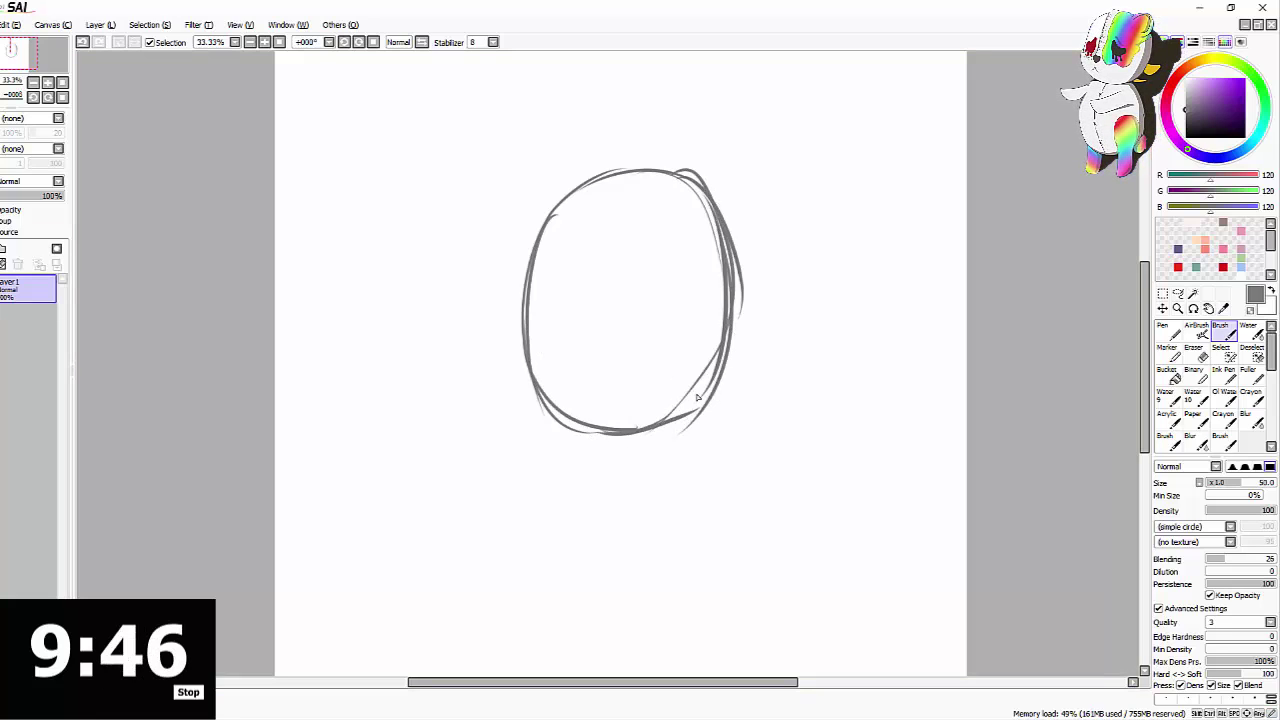
Lower the sketch layer's opacity to 44%, add a new layer above it, and set the colour to dark grey (RGB 60, 60, 60)
{"action": "left_click_drag", "start_coordinate": [53, 197], "coordinate": [27, 211]}
{"action": "left_click", "coordinate": [2, 248]}
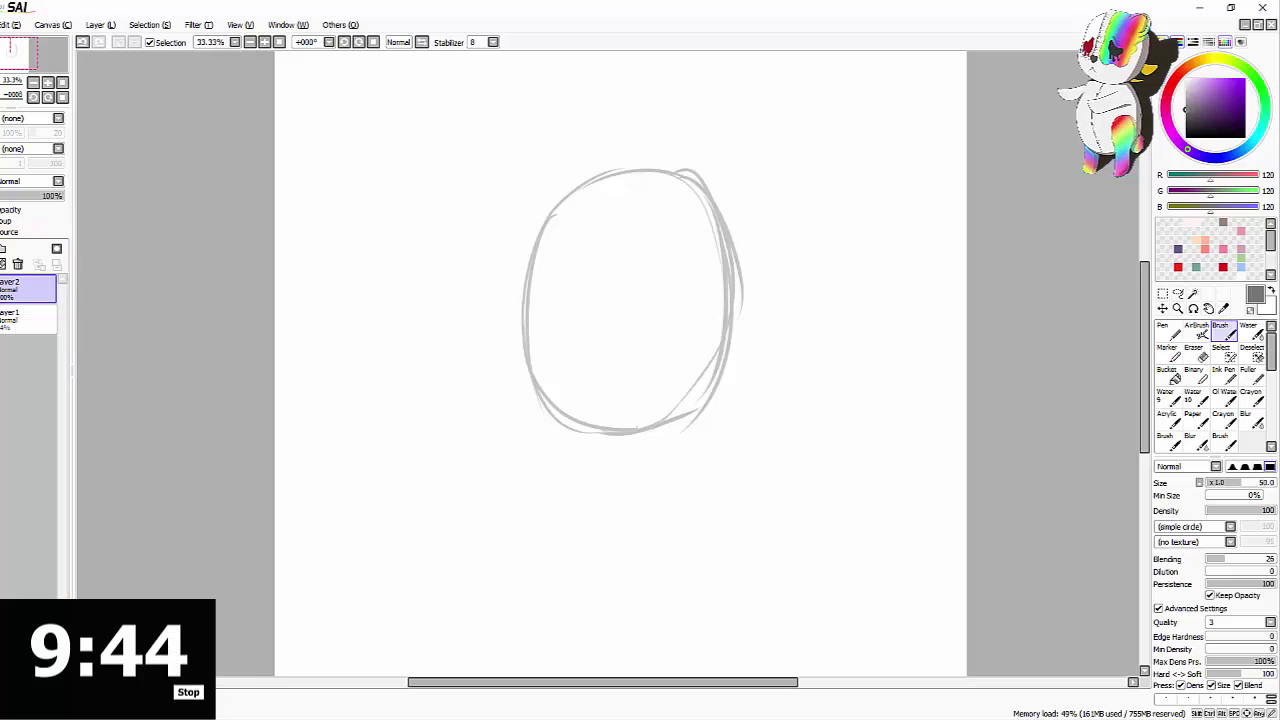
{"action": "mouse_move", "coordinate": [1193, 114]}
{"action": "left_mouse_down"}
{"action": "mouse_move", "coordinate": [1219, 104]}
{"action": "mouse_move", "coordinate": [1189, 118]}
{"action": "left_mouse_up"}
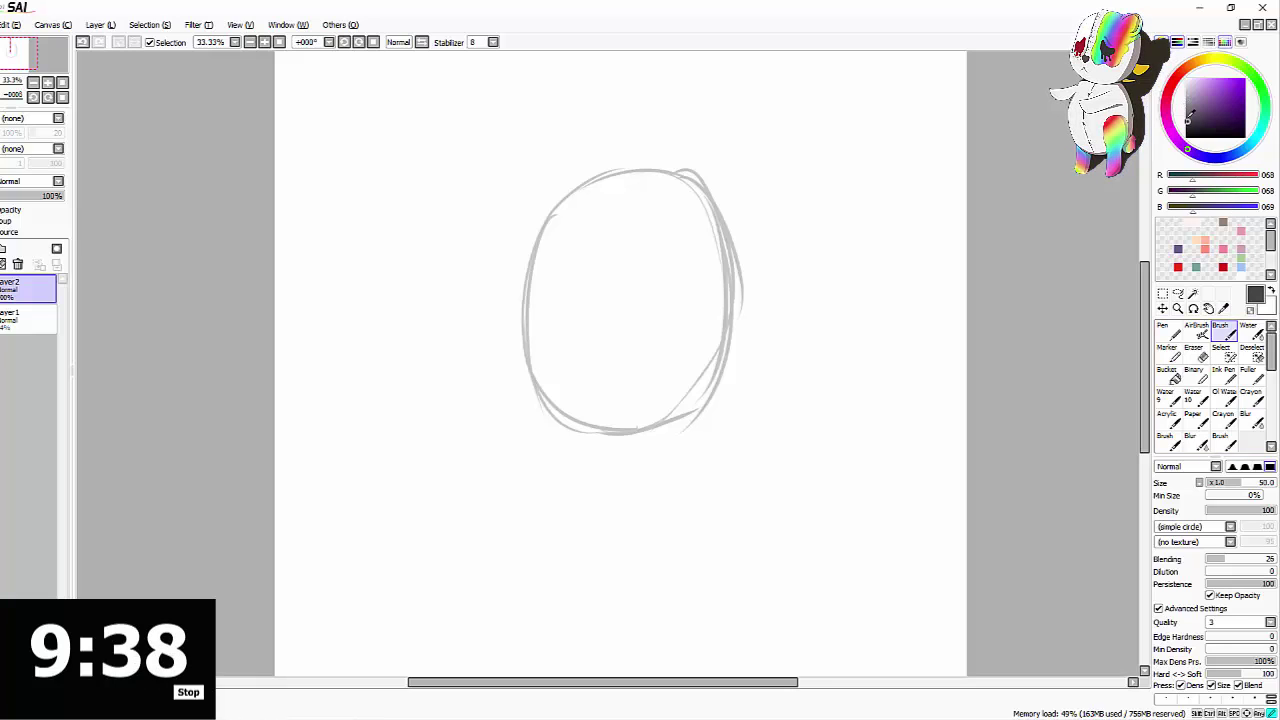
{"action": "scroll", "coordinate": [522, 271], "scroll_direction": "up", "scroll_amount": 1}
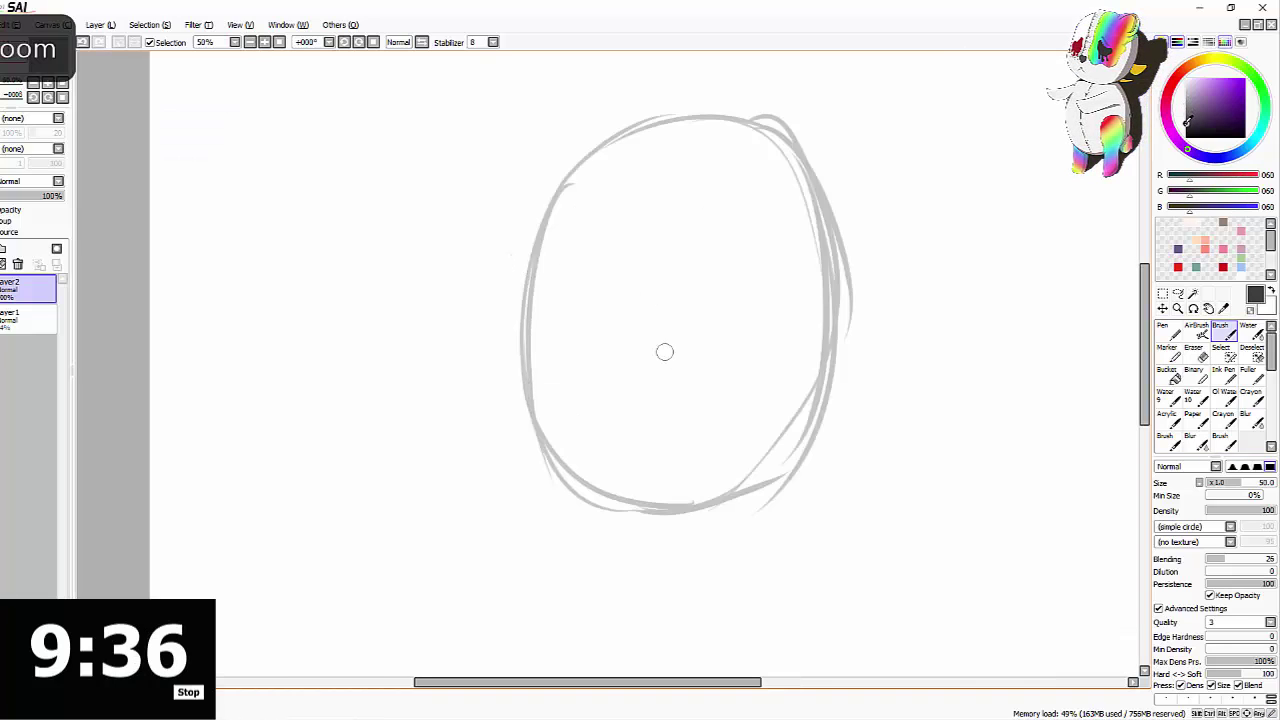
On the faded sketch layer, draw a horizontal eye guideline across the head and short marks for the nose and mouth
{"action": "left_click", "coordinate": [28, 318]}
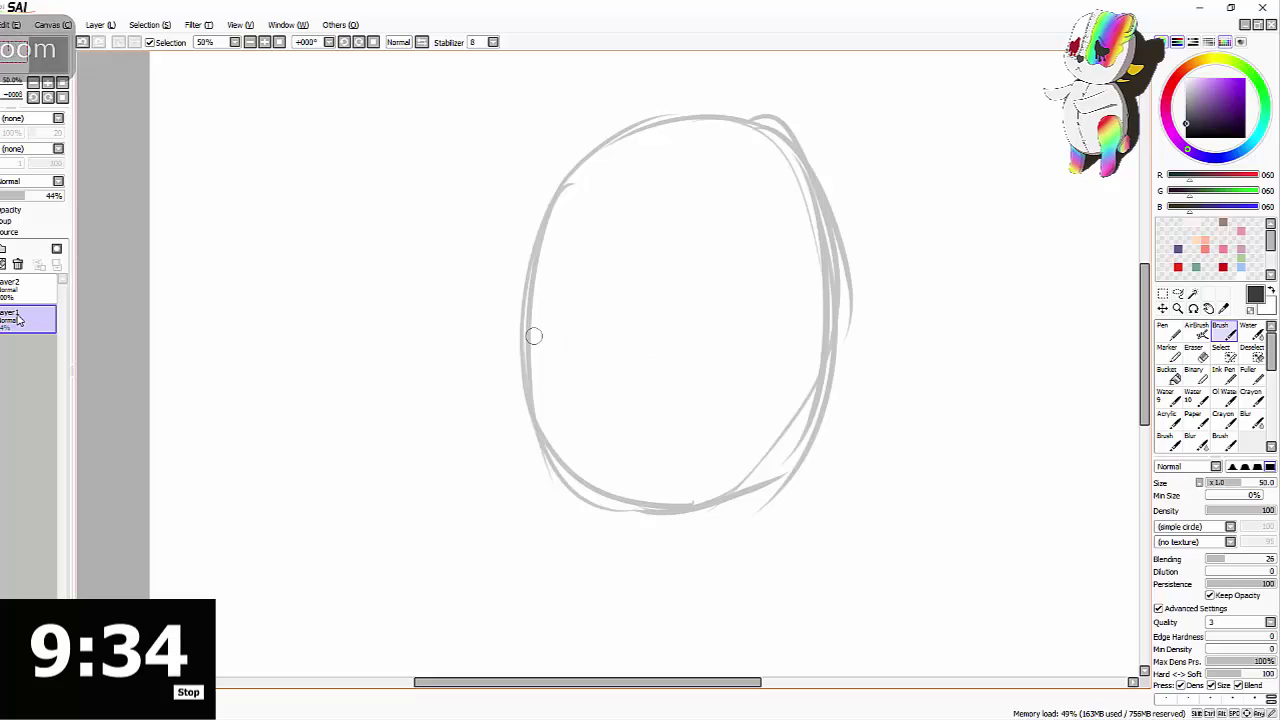
{"action": "left_click_drag", "start_coordinate": [490, 324], "coordinate": [855, 321]}
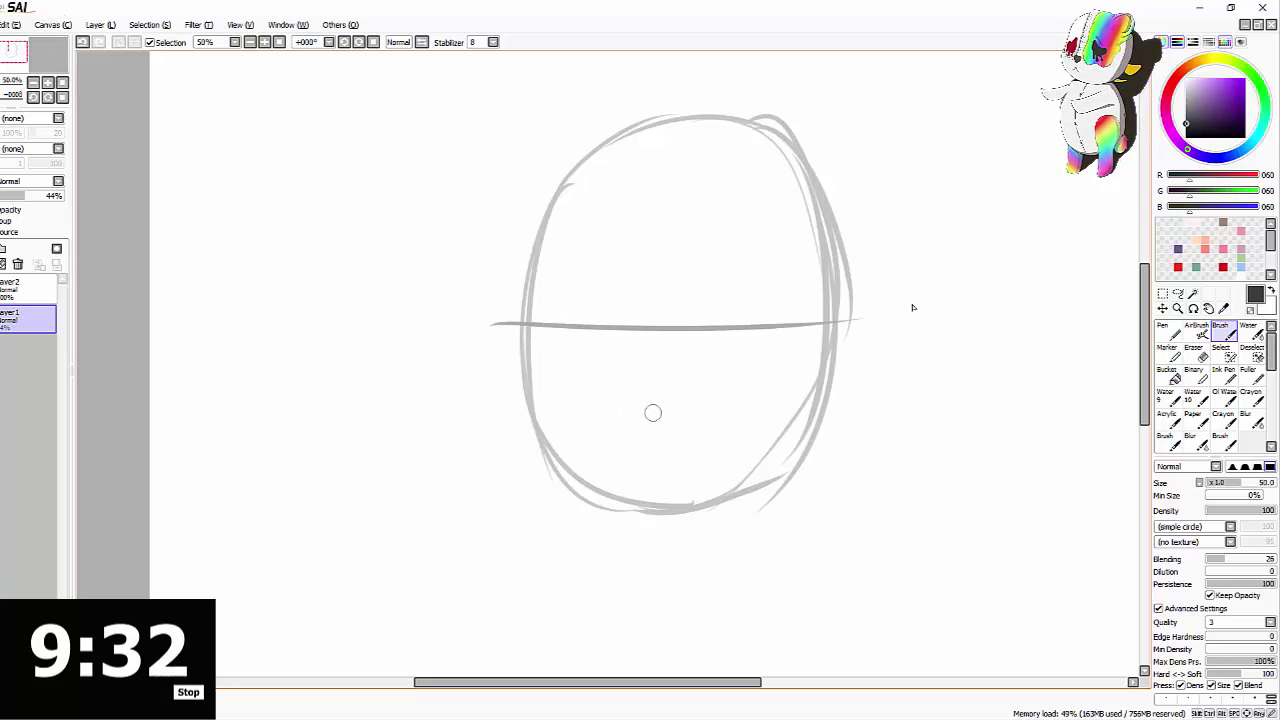
{"action": "mouse_move", "coordinate": [661, 415]}
{"action": "left_mouse_down"}
{"action": "mouse_move", "coordinate": [683, 419]}
{"action": "mouse_move", "coordinate": [676, 406]}
{"action": "left_mouse_up"}
{"action": "key", "text": "ctrl+z"}
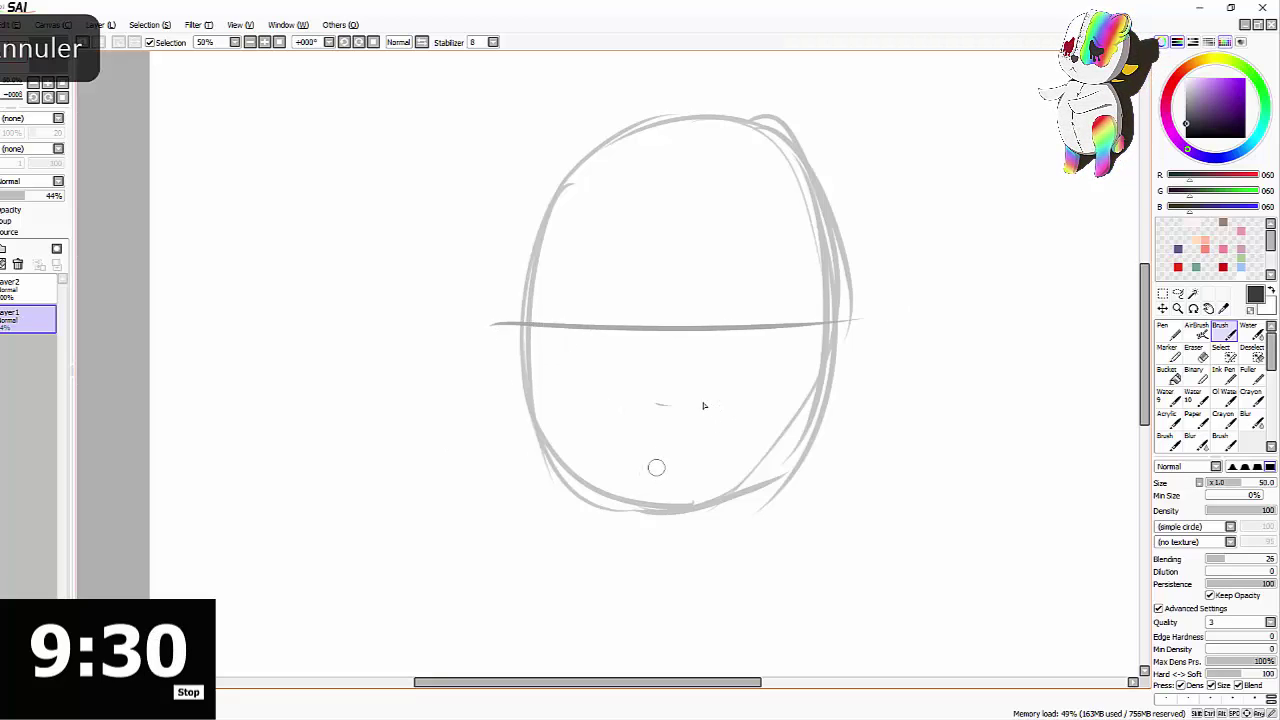
{"action": "left_click_drag", "start_coordinate": [656, 460], "coordinate": [692, 460]}
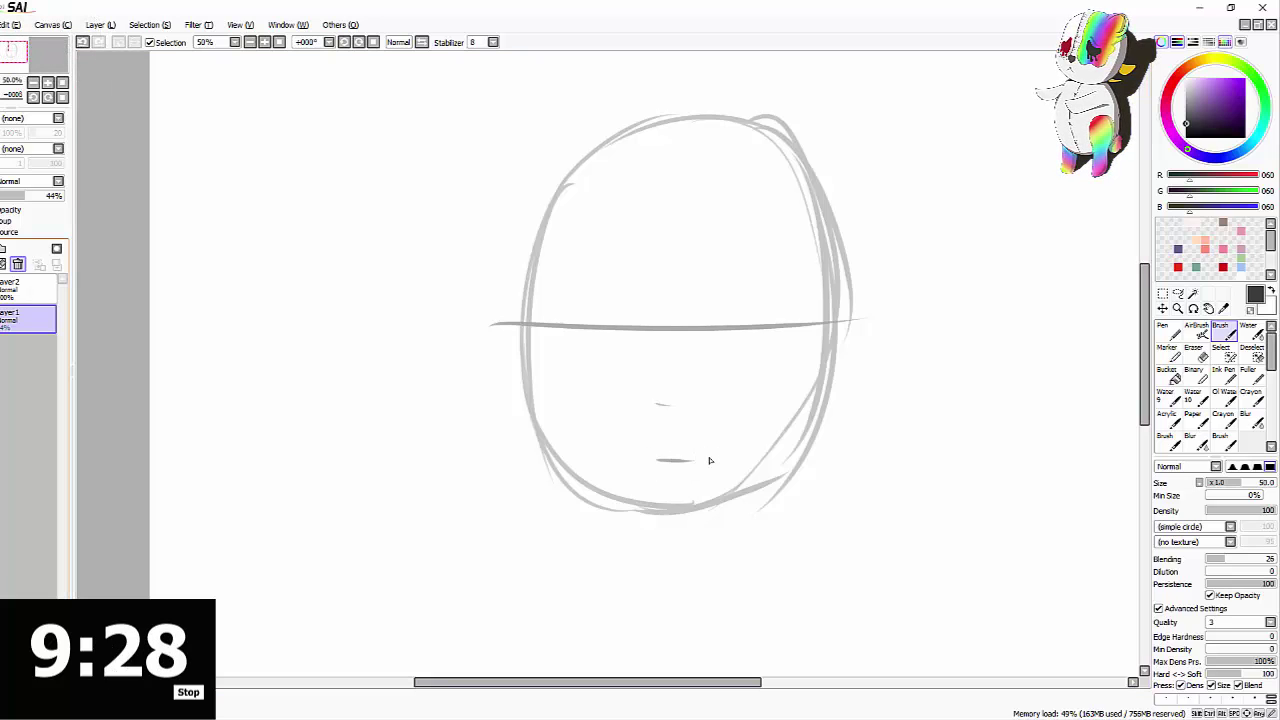
{"action": "left_click", "coordinate": [20, 287]}
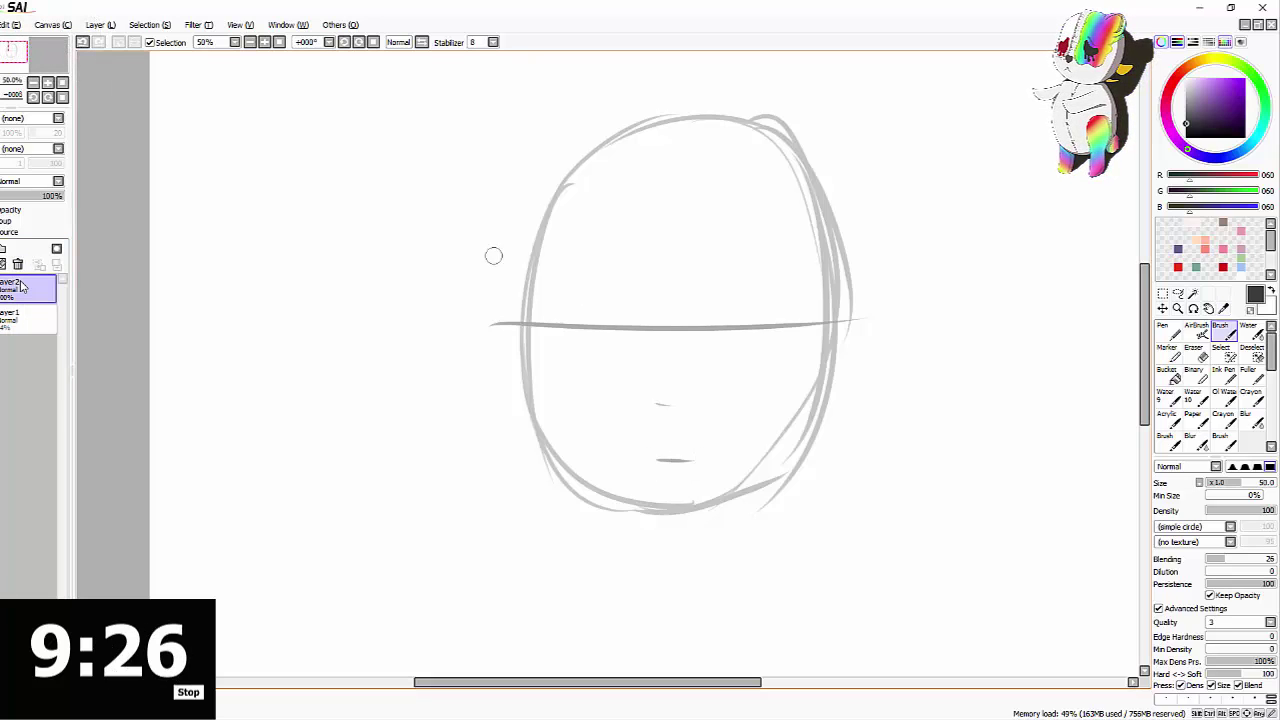
{"action": "left_click_drag", "start_coordinate": [528, 270], "coordinate": [533, 328]}
{"action": "key", "text": "ctrl+z"}
{"action": "key", "text": "ctrl+z"}
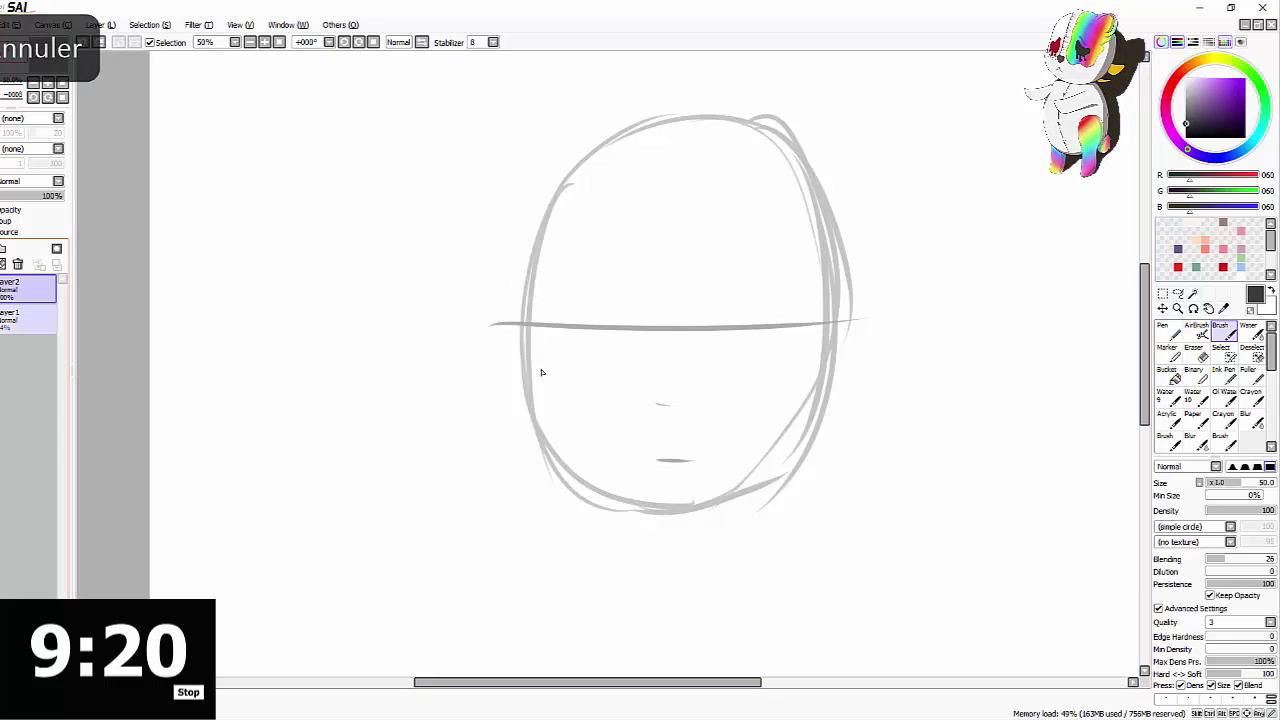
On the faded sketch layer, sketch the right-hand eye with an arched upper lid and an oval iris on the guideline
{"action": "left_click", "coordinate": [28, 316]}
{"action": "mouse_move", "coordinate": [712, 311]}
{"action": "left_mouse_down"}
{"action": "mouse_move", "coordinate": [776, 301]}
{"action": "mouse_move", "coordinate": [718, 311]}
{"action": "mouse_move", "coordinate": [763, 303]}
{"action": "mouse_move", "coordinate": [731, 300]}
{"action": "mouse_move", "coordinate": [775, 321]}
{"action": "mouse_move", "coordinate": [733, 297]}
{"action": "mouse_move", "coordinate": [723, 305]}
{"action": "mouse_move", "coordinate": [784, 324]}
{"action": "mouse_move", "coordinate": [765, 305]}
{"action": "mouse_move", "coordinate": [780, 329]}
{"action": "mouse_move", "coordinate": [785, 343]}
{"action": "left_mouse_up"}
{"action": "key", "text": "ctrl+z"}
{"action": "mouse_move", "coordinate": [724, 305]}
{"action": "left_mouse_down"}
{"action": "mouse_move", "coordinate": [714, 317]}
{"action": "mouse_move", "coordinate": [741, 287]}
{"action": "mouse_move", "coordinate": [718, 354]}
{"action": "mouse_move", "coordinate": [742, 380]}
{"action": "left_mouse_up"}
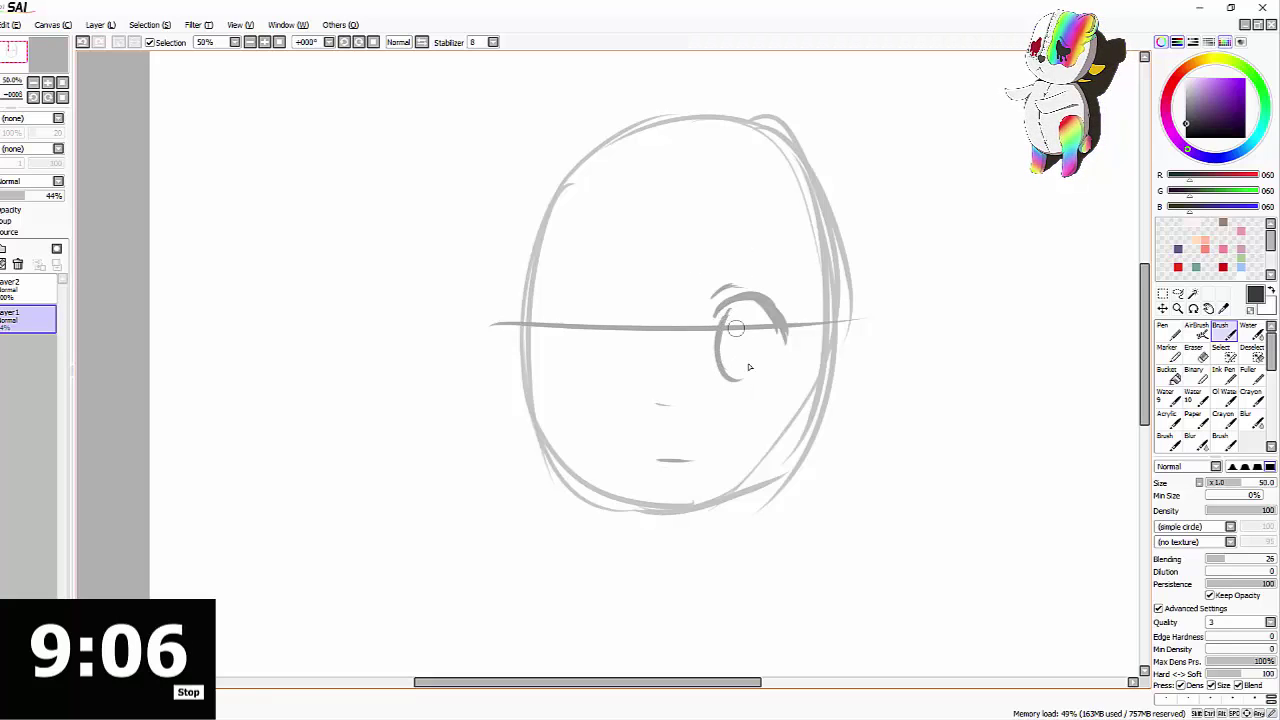
{"action": "mouse_move", "coordinate": [760, 328]}
{"action": "left_mouse_down"}
{"action": "mouse_move", "coordinate": [764, 362]}
{"action": "mouse_move", "coordinate": [742, 382]}
{"action": "left_mouse_up"}
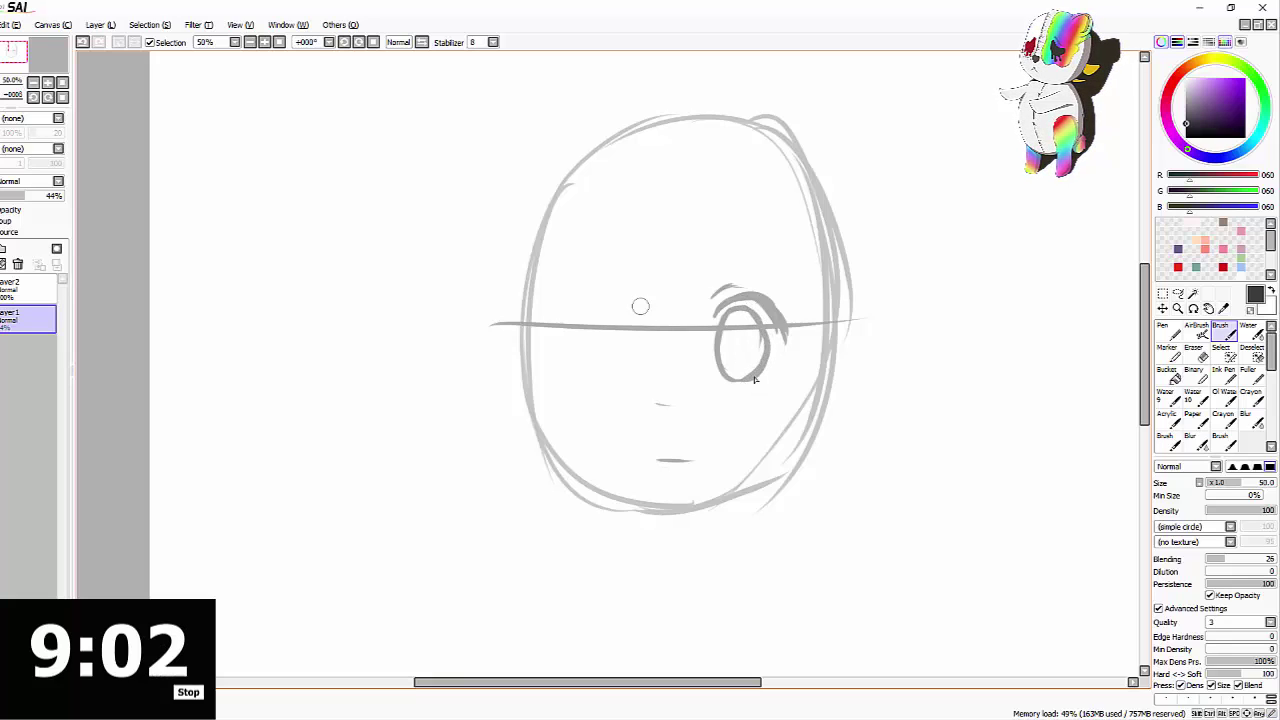
Sketch the matching second eye with the canvas view mirrored, then restore the view and thicken the iris's outer edge
{"action": "key", "text": "h"}
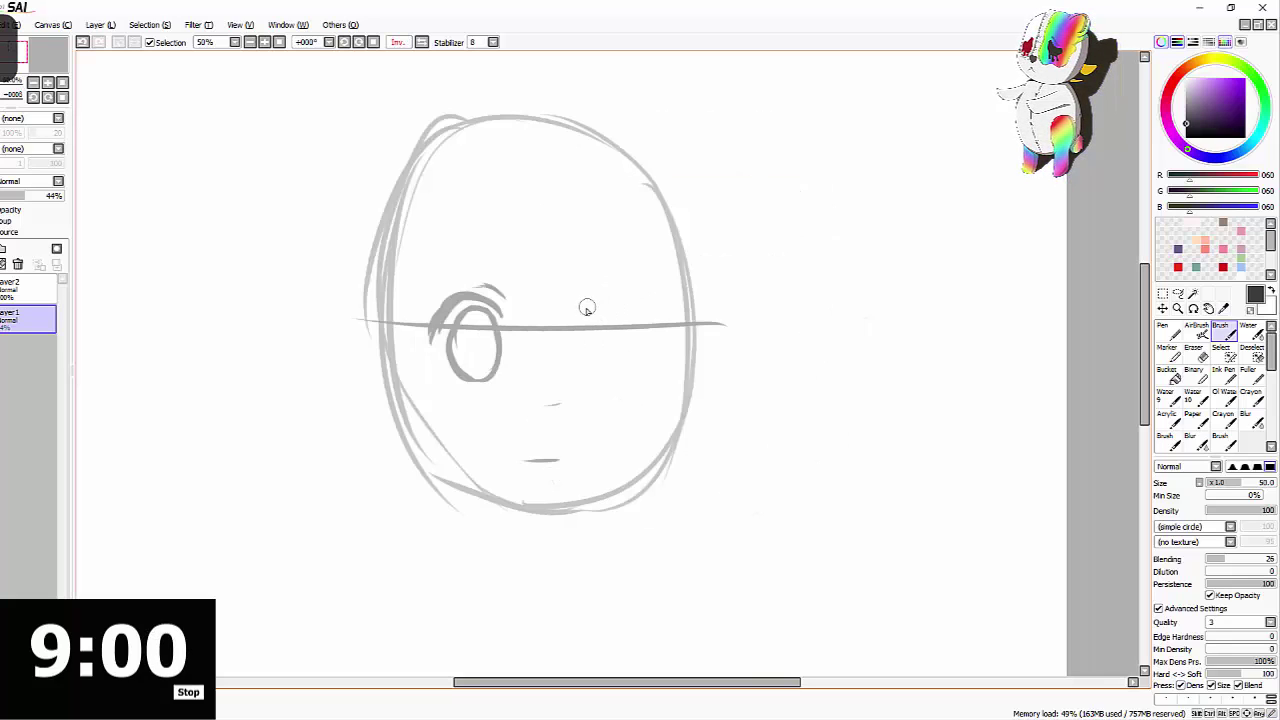
{"action": "left_click_drag", "start_coordinate": [583, 311], "coordinate": [612, 298]}
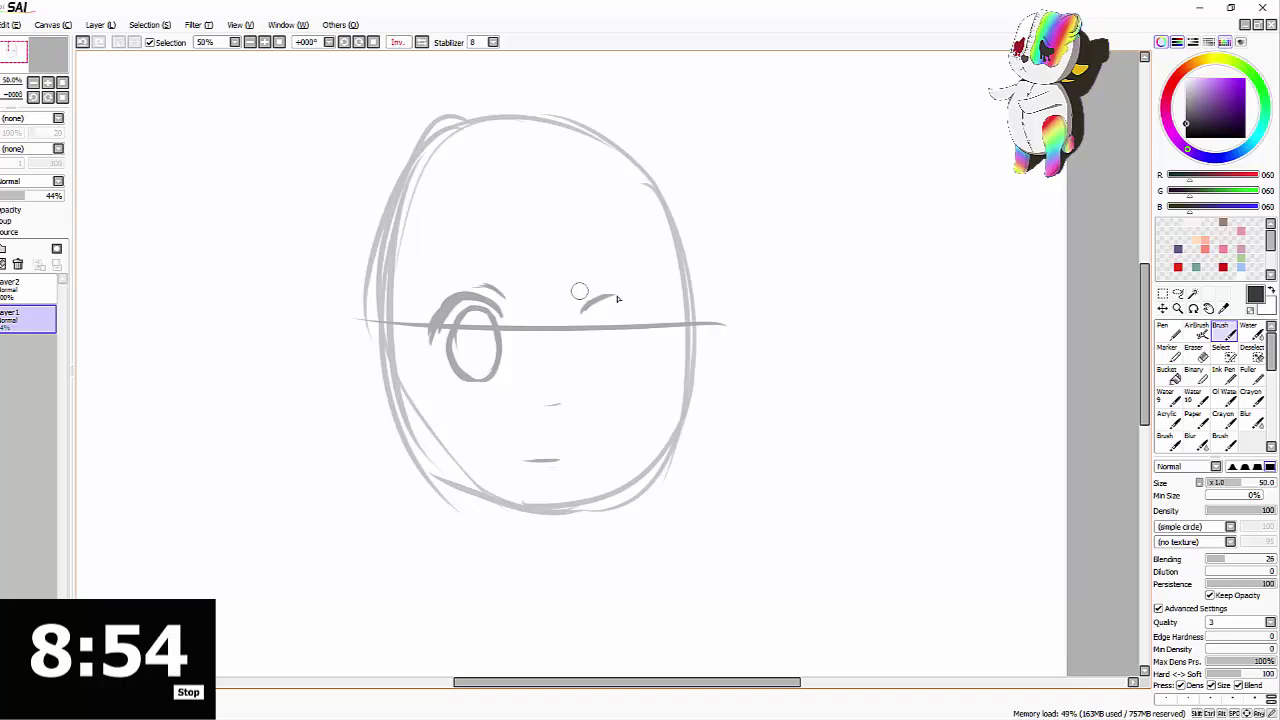
{"action": "mouse_move", "coordinate": [587, 306]}
{"action": "left_mouse_down"}
{"action": "mouse_move", "coordinate": [606, 292]}
{"action": "mouse_move", "coordinate": [634, 303]}
{"action": "mouse_move", "coordinate": [584, 310]}
{"action": "mouse_move", "coordinate": [646, 309]}
{"action": "mouse_move", "coordinate": [649, 335]}
{"action": "left_mouse_up"}
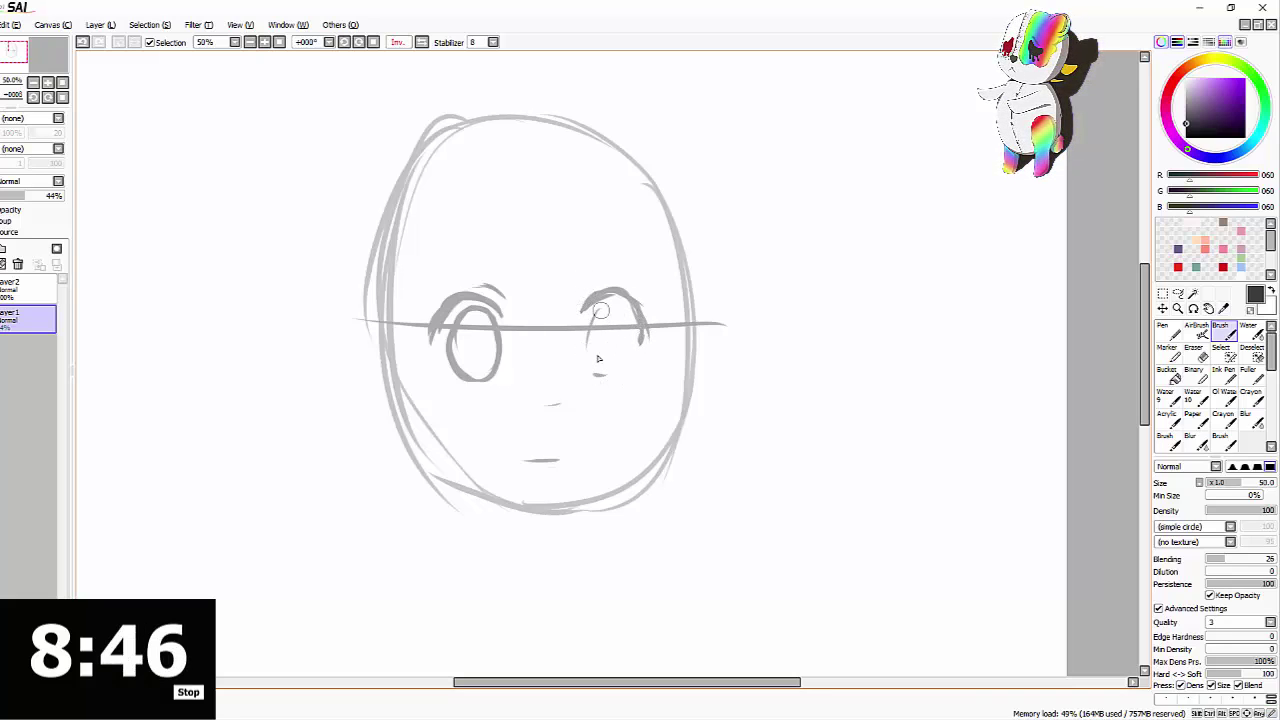
{"action": "left_click_drag", "start_coordinate": [599, 311], "coordinate": [607, 372]}
{"action": "mouse_move", "coordinate": [604, 310]}
{"action": "left_mouse_down"}
{"action": "mouse_move", "coordinate": [604, 365]}
{"action": "mouse_move", "coordinate": [601, 307]}
{"action": "mouse_move", "coordinate": [590, 316]}
{"action": "mouse_move", "coordinate": [616, 367]}
{"action": "mouse_move", "coordinate": [598, 303]}
{"action": "mouse_move", "coordinate": [625, 338]}
{"action": "mouse_move", "coordinate": [620, 320]}
{"action": "mouse_move", "coordinate": [607, 370]}
{"action": "left_mouse_up"}
{"action": "key", "text": "h"}
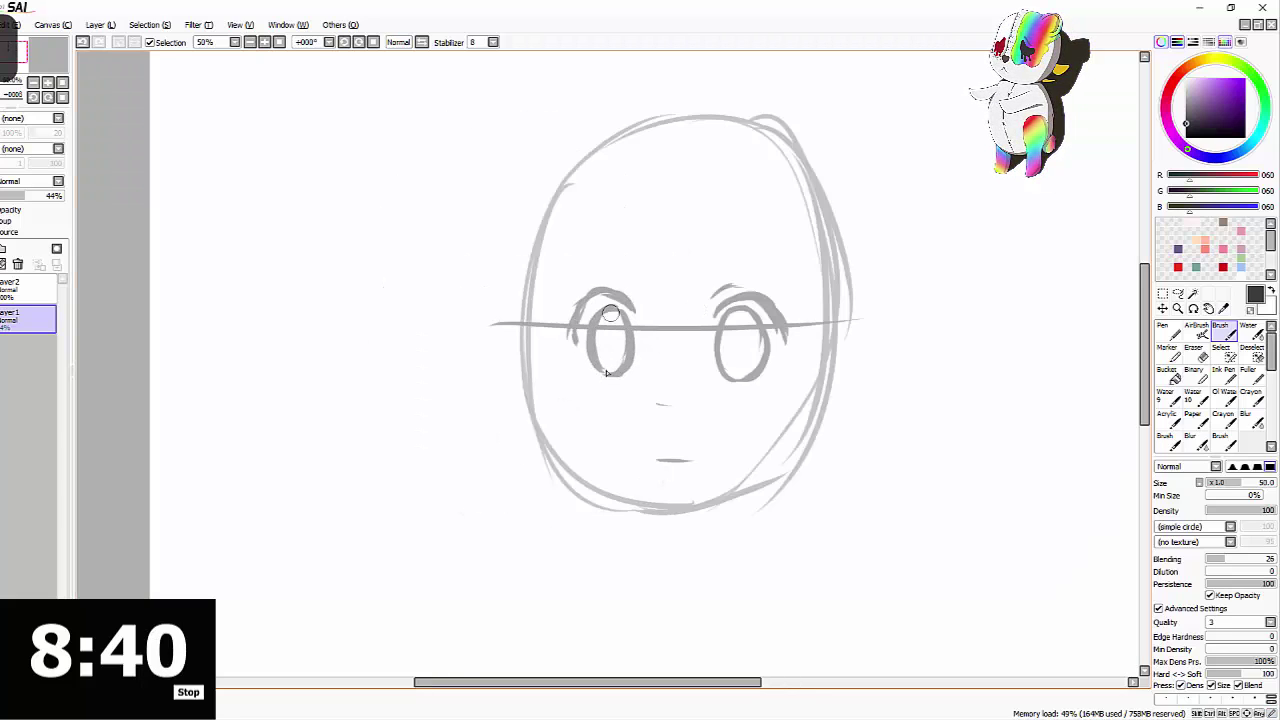
{"action": "left_click_drag", "start_coordinate": [594, 315], "coordinate": [587, 347]}
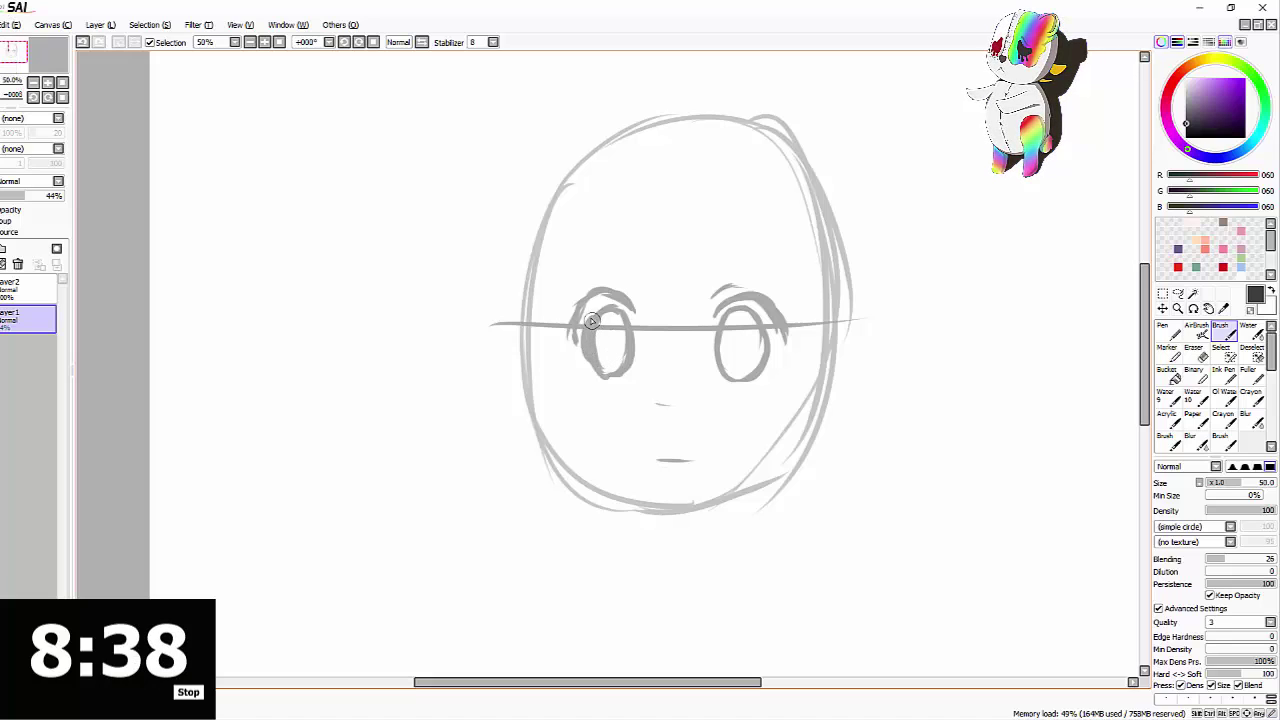
Clean up the inner edge of the left-hand iris with the Eraser at size 28, then return to the Brush
{"action": "key", "text": "e"}
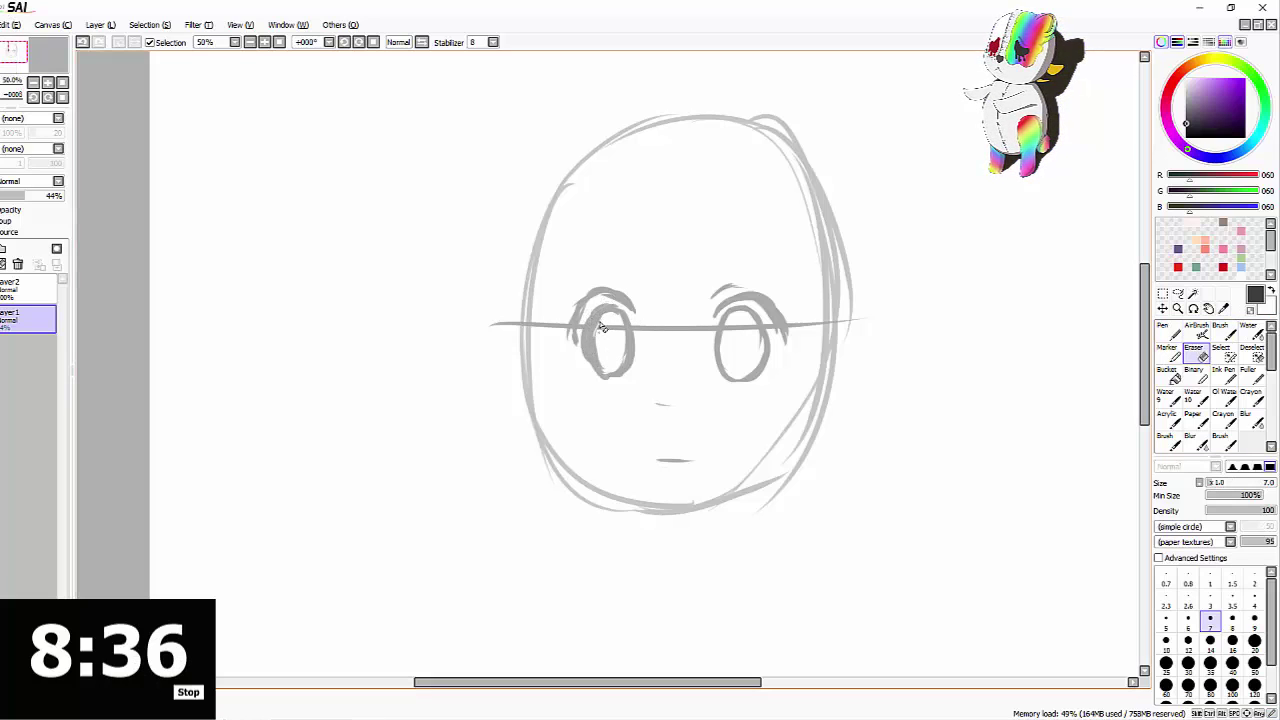
{"action": "left_click", "coordinate": [1230, 487]}
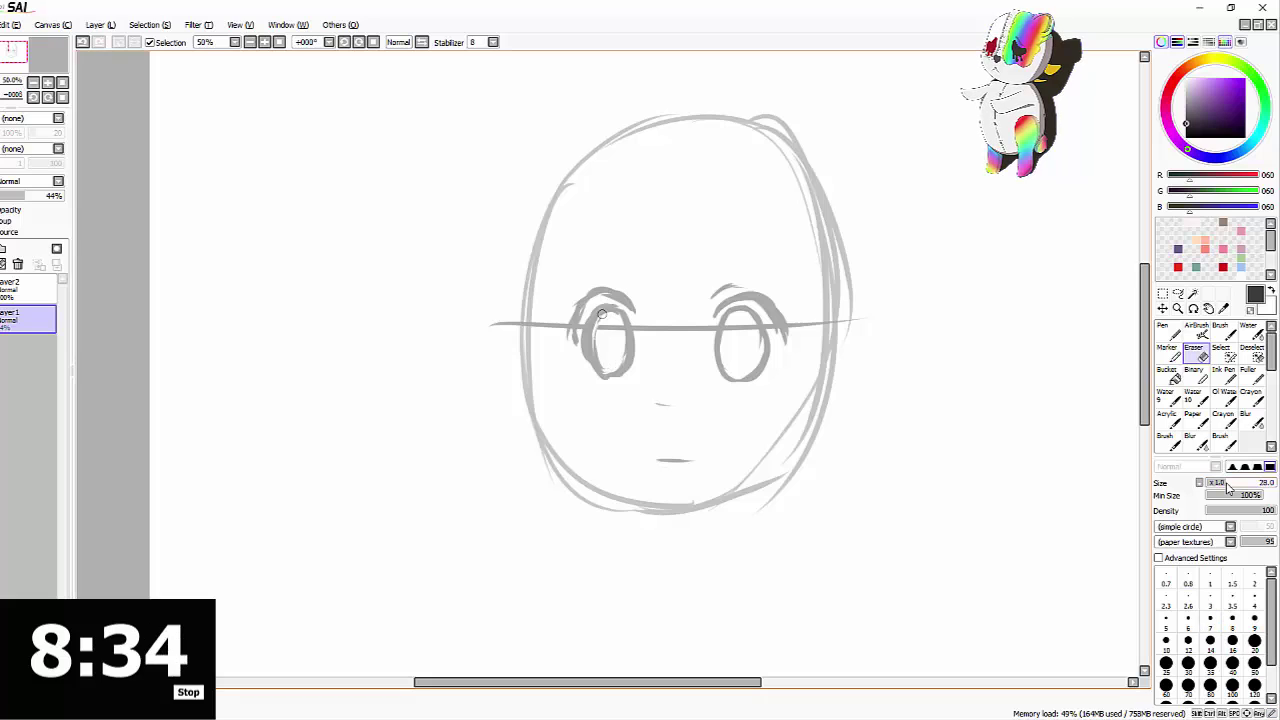
{"action": "left_click_drag", "start_coordinate": [596, 335], "coordinate": [601, 364]}
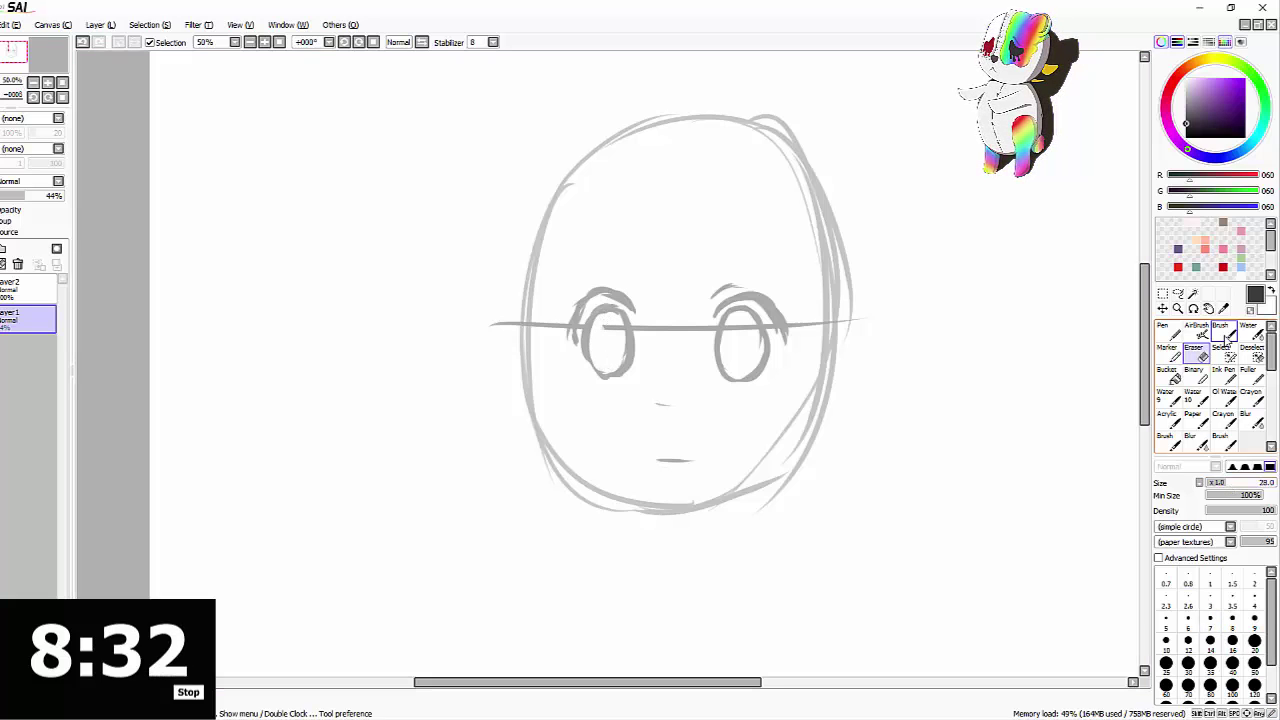
{"action": "key", "text": "b"}
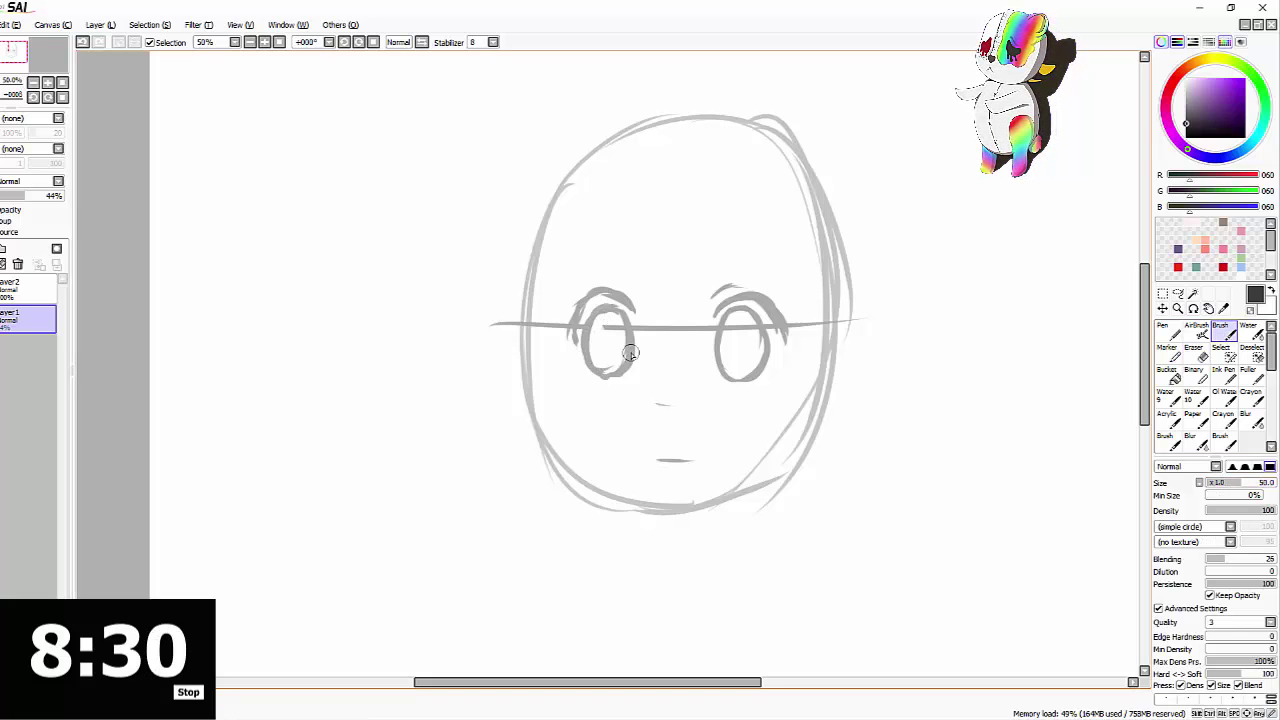
On the upper layer, ink the right-hand eye's thick upper lash line and oval iris outline in dark grey
{"action": "left_click", "coordinate": [33, 291]}
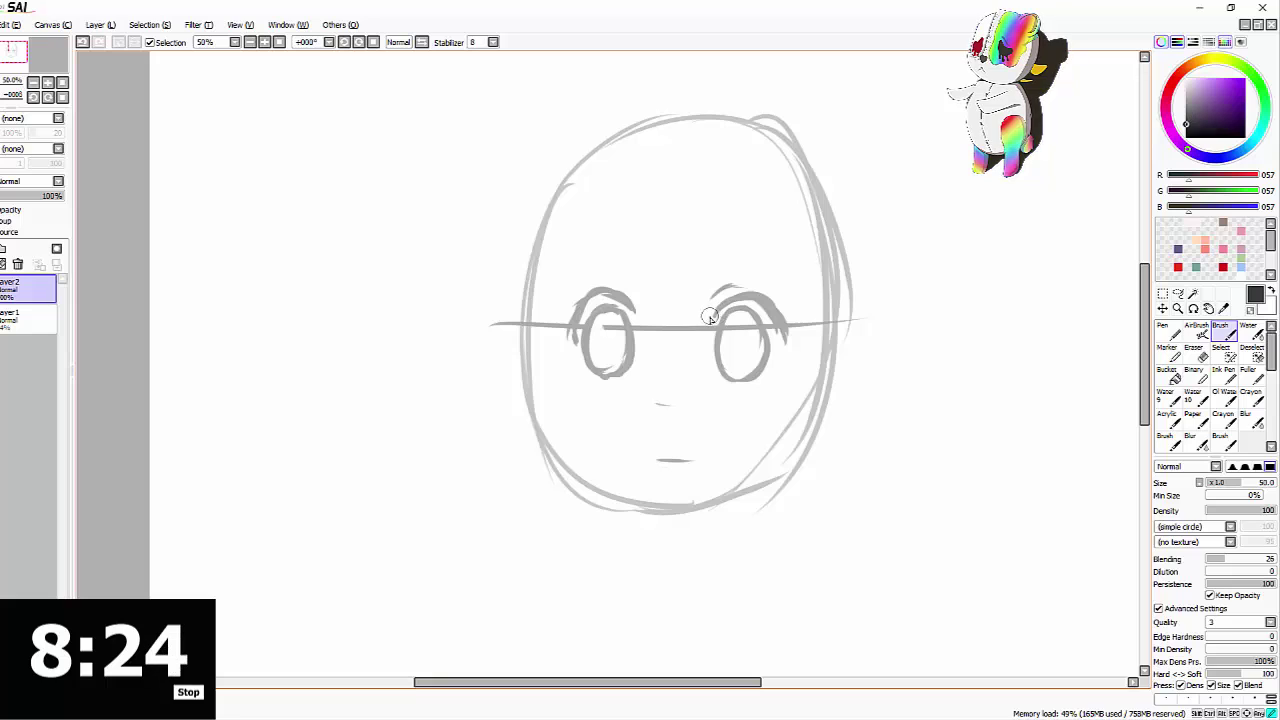
{"action": "left_click_drag", "start_coordinate": [711, 316], "coordinate": [736, 298]}
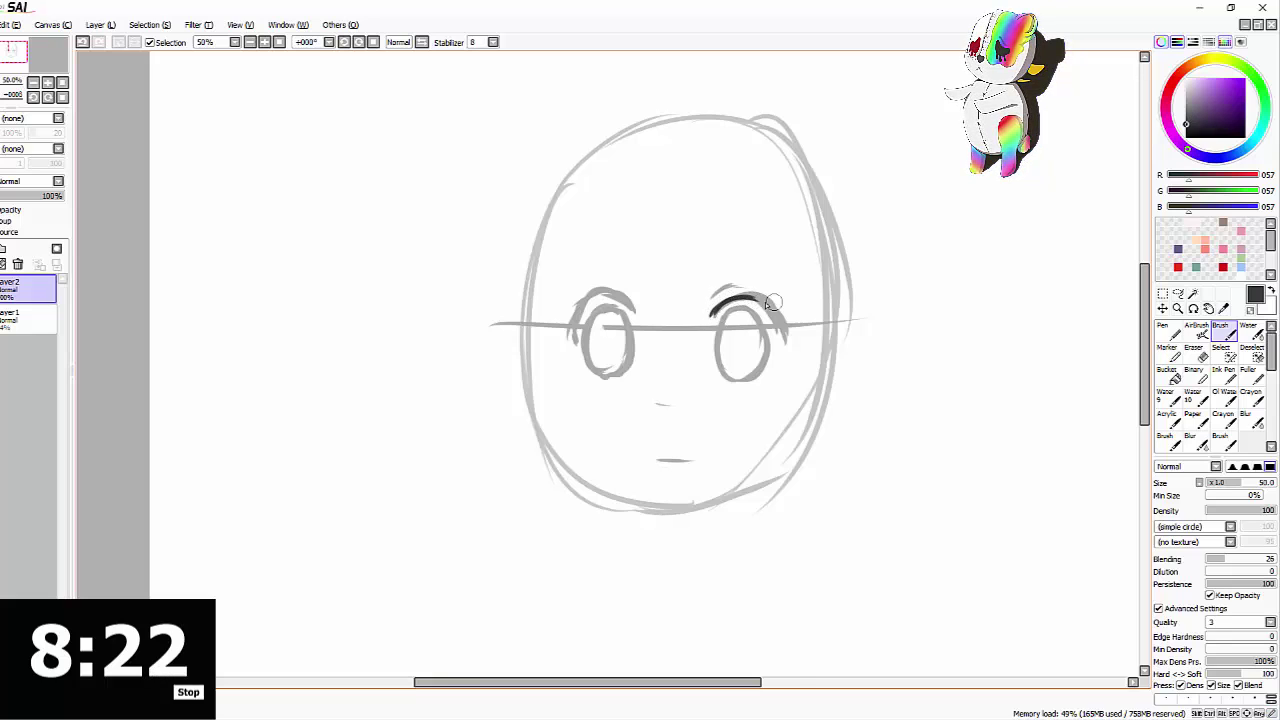
{"action": "key", "text": "h"}
{"action": "mouse_move", "coordinate": [470, 297]}
{"action": "left_mouse_down"}
{"action": "mouse_move", "coordinate": [437, 331]}
{"action": "mouse_move", "coordinate": [483, 297]}
{"action": "left_mouse_up"}
{"action": "key", "text": "h"}
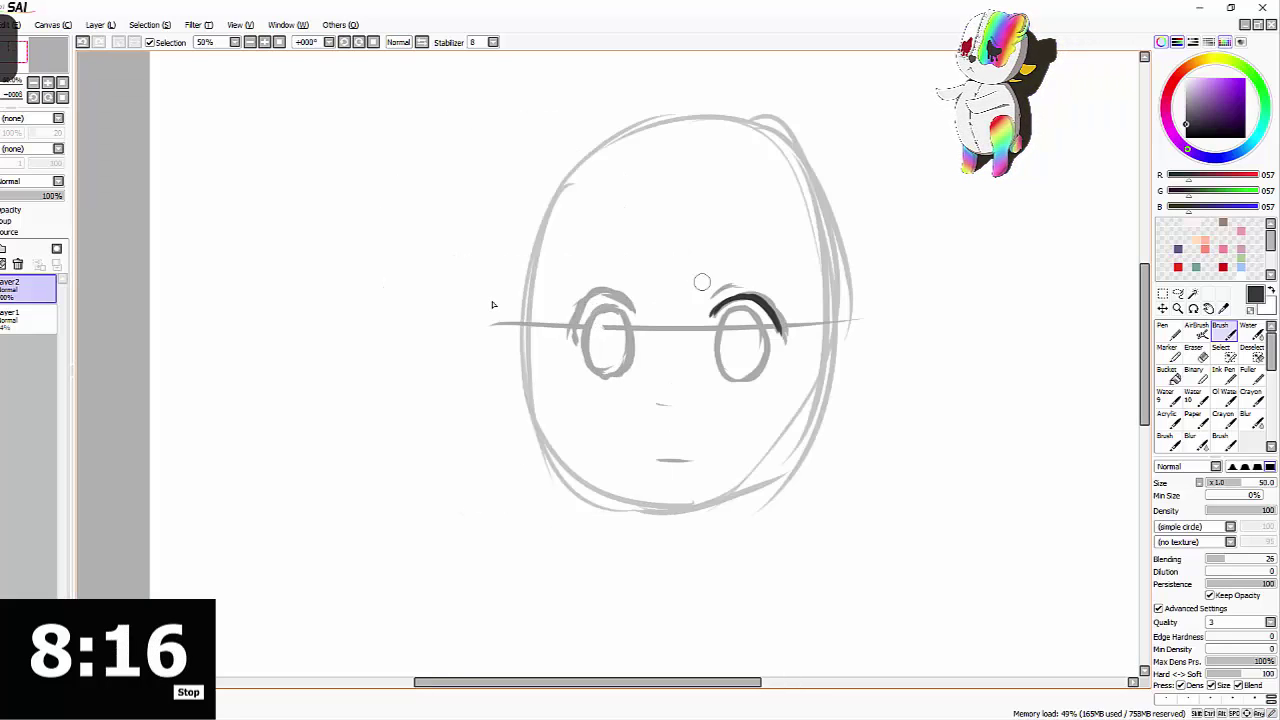
{"action": "mouse_move", "coordinate": [742, 297]}
{"action": "left_mouse_down"}
{"action": "mouse_move", "coordinate": [713, 307]}
{"action": "mouse_move", "coordinate": [747, 298]}
{"action": "mouse_move", "coordinate": [716, 303]}
{"action": "mouse_move", "coordinate": [740, 282]}
{"action": "mouse_move", "coordinate": [787, 334]}
{"action": "mouse_move", "coordinate": [758, 294]}
{"action": "mouse_move", "coordinate": [782, 327]}
{"action": "mouse_move", "coordinate": [720, 367]}
{"action": "mouse_move", "coordinate": [725, 317]}
{"action": "mouse_move", "coordinate": [741, 310]}
{"action": "mouse_move", "coordinate": [727, 311]}
{"action": "mouse_move", "coordinate": [751, 313]}
{"action": "mouse_move", "coordinate": [741, 310]}
{"action": "mouse_move", "coordinate": [756, 332]}
{"action": "mouse_move", "coordinate": [753, 314]}
{"action": "mouse_move", "coordinate": [760, 354]}
{"action": "mouse_move", "coordinate": [760, 323]}
{"action": "mouse_move", "coordinate": [753, 381]}
{"action": "mouse_move", "coordinate": [717, 353]}
{"action": "mouse_move", "coordinate": [729, 380]}
{"action": "mouse_move", "coordinate": [721, 363]}
{"action": "mouse_move", "coordinate": [750, 379]}
{"action": "mouse_move", "coordinate": [765, 347]}
{"action": "mouse_move", "coordinate": [737, 378]}
{"action": "left_mouse_up"}
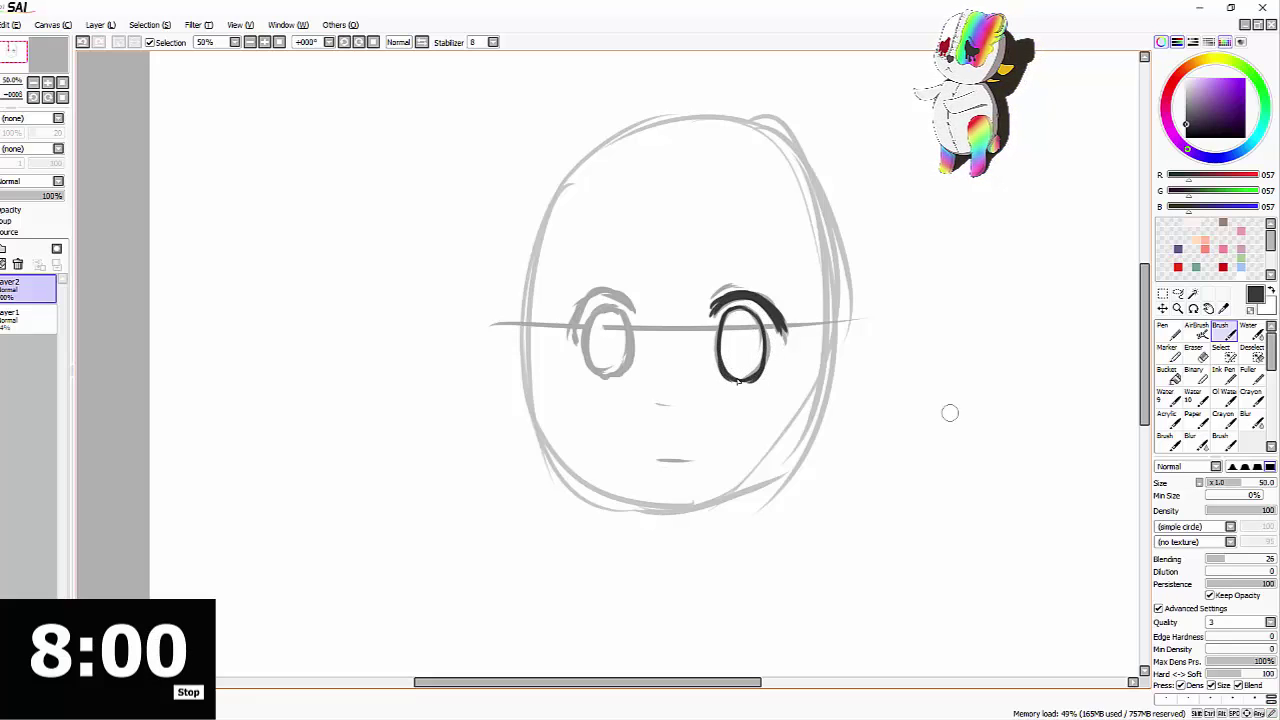
Ink the left-hand eye's lash line and iris outline in the mirrored view, then restore the normal view
{"action": "key", "text": "h"}
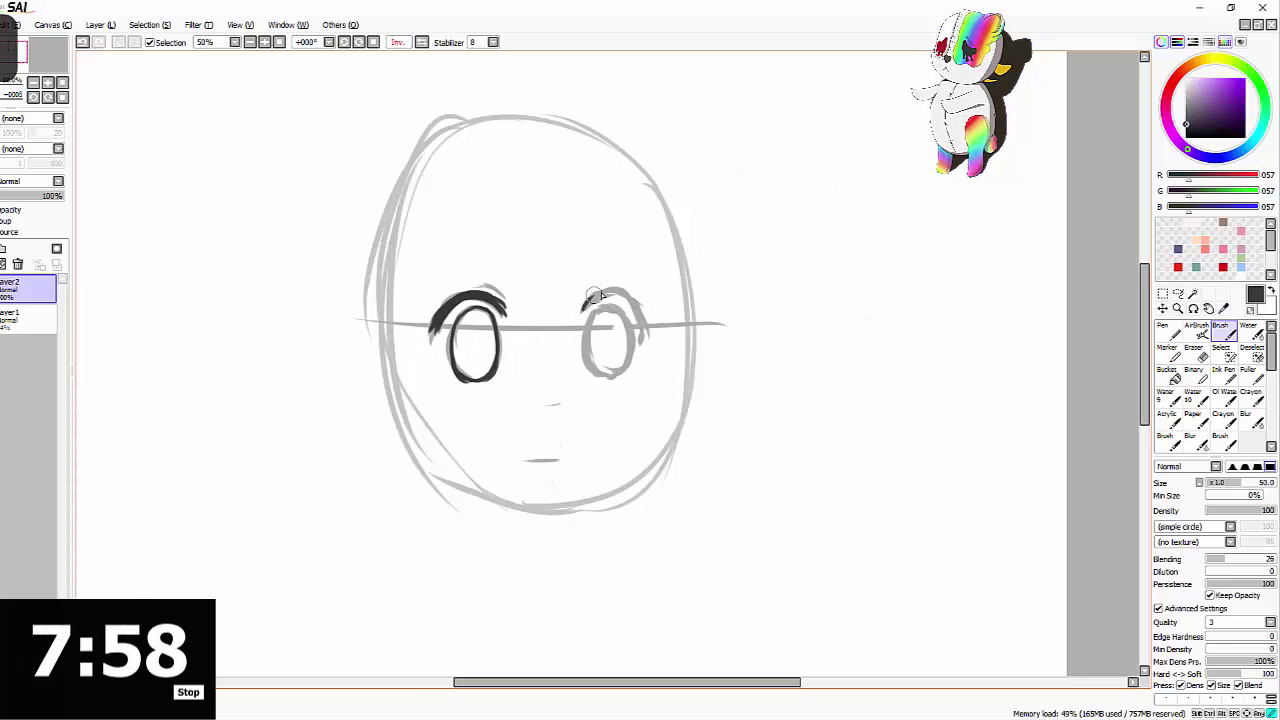
{"action": "mouse_move", "coordinate": [611, 292]}
{"action": "left_mouse_down"}
{"action": "mouse_move", "coordinate": [647, 338]}
{"action": "mouse_move", "coordinate": [607, 295]}
{"action": "mouse_move", "coordinate": [585, 309]}
{"action": "mouse_move", "coordinate": [613, 288]}
{"action": "mouse_move", "coordinate": [595, 298]}
{"action": "mouse_move", "coordinate": [632, 300]}
{"action": "mouse_move", "coordinate": [636, 324]}
{"action": "mouse_move", "coordinate": [617, 300]}
{"action": "mouse_move", "coordinate": [593, 303]}
{"action": "mouse_move", "coordinate": [623, 297]}
{"action": "mouse_move", "coordinate": [573, 326]}
{"action": "mouse_move", "coordinate": [575, 314]}
{"action": "mouse_move", "coordinate": [575, 339]}
{"action": "mouse_move", "coordinate": [589, 292]}
{"action": "mouse_move", "coordinate": [567, 331]}
{"action": "mouse_move", "coordinate": [592, 324]}
{"action": "mouse_move", "coordinate": [590, 360]}
{"action": "mouse_move", "coordinate": [590, 319]}
{"action": "mouse_move", "coordinate": [616, 313]}
{"action": "mouse_move", "coordinate": [627, 362]}
{"action": "mouse_move", "coordinate": [628, 327]}
{"action": "mouse_move", "coordinate": [619, 369]}
{"action": "mouse_move", "coordinate": [594, 351]}
{"action": "mouse_move", "coordinate": [626, 372]}
{"action": "left_mouse_up"}
{"action": "key", "text": "h"}
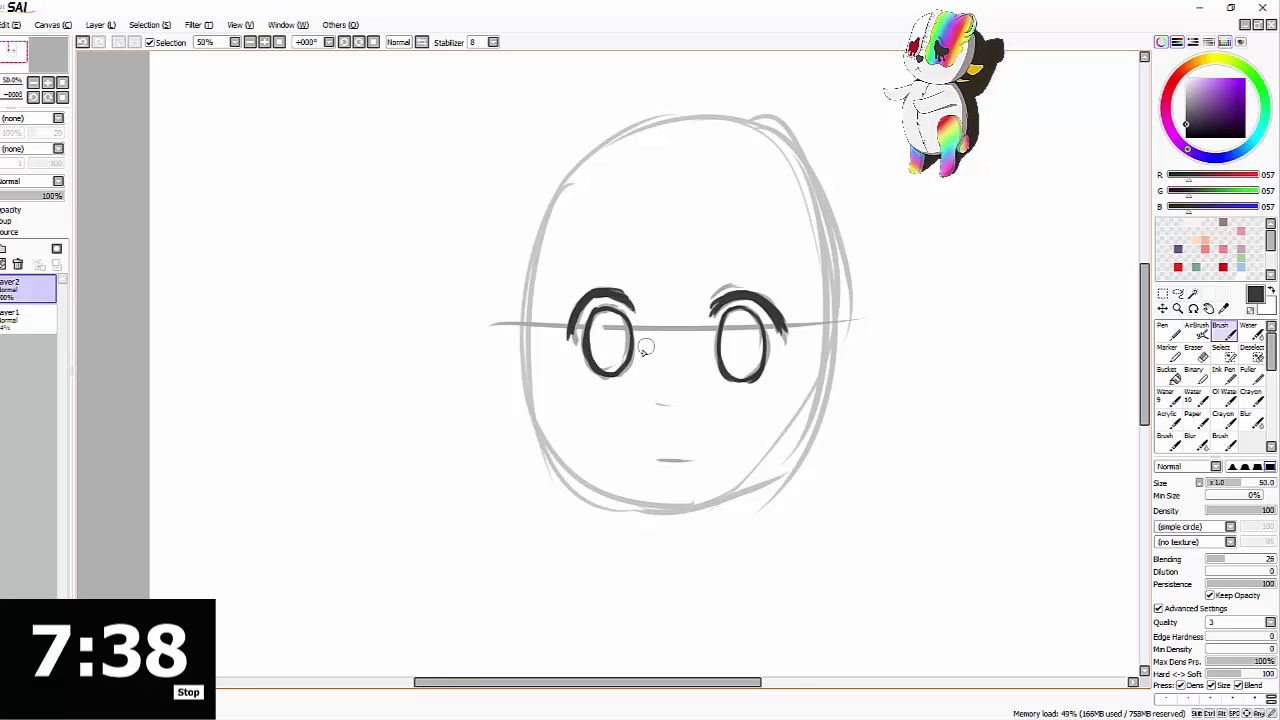
Ink a small oval highlight in the upper left of each iris and a short nose mark
{"action": "key", "text": "Insert"}
{"action": "key", "text": "Insert"}
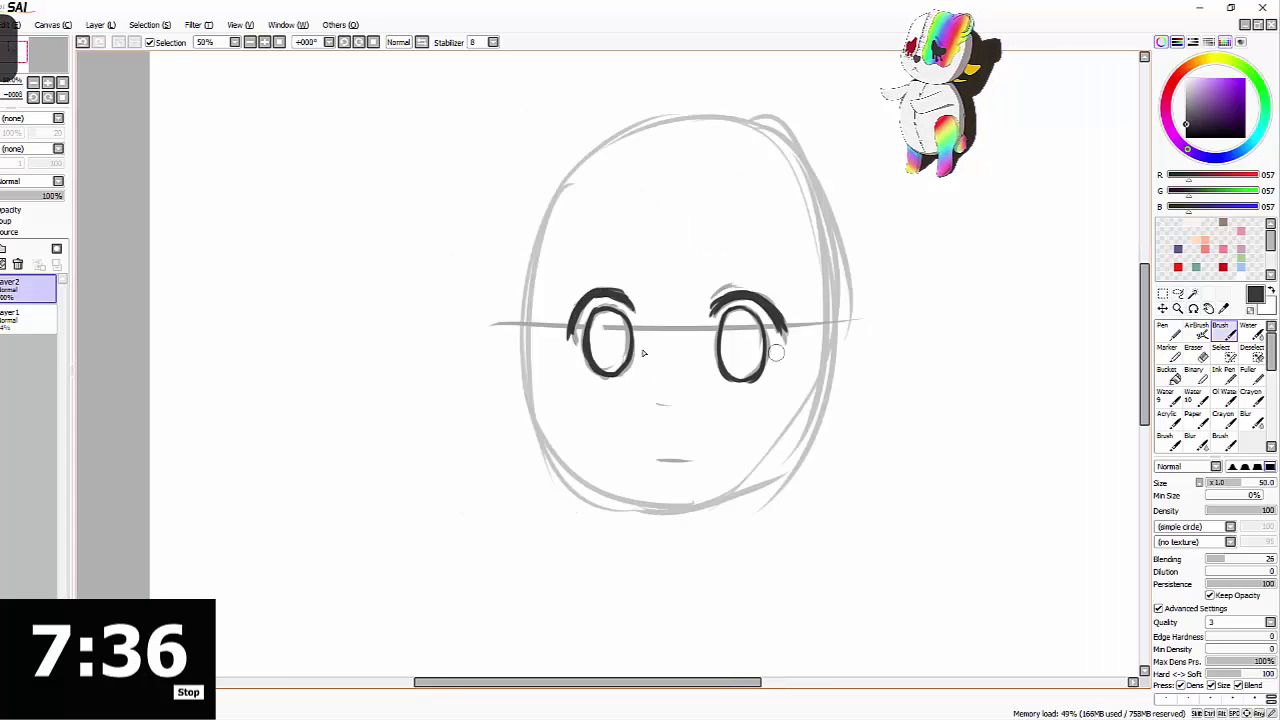
{"action": "left_click_drag", "start_coordinate": [730, 315], "coordinate": [728, 318]}
{"action": "left_click_drag", "start_coordinate": [596, 316], "coordinate": [594, 320]}
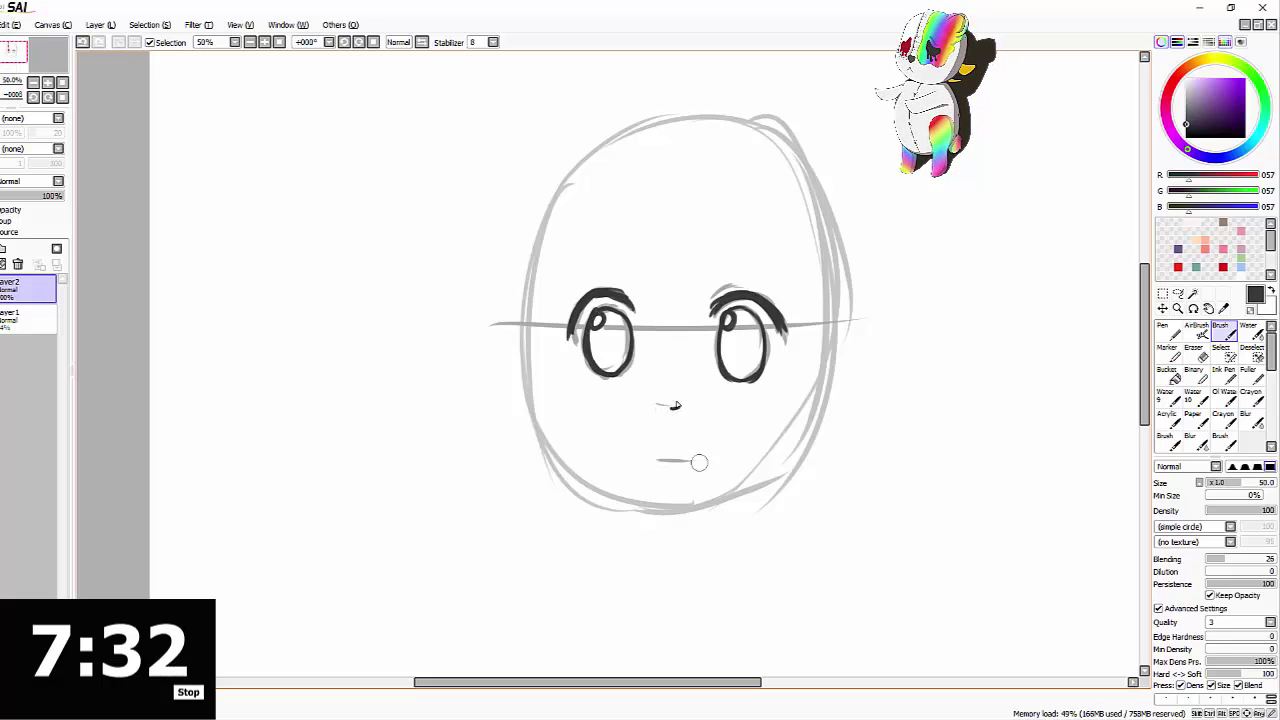
Replace the first mouth line with a wider smiling mouth made of two short curved strokes
{"action": "left_click_drag", "start_coordinate": [645, 427], "coordinate": [722, 429]}
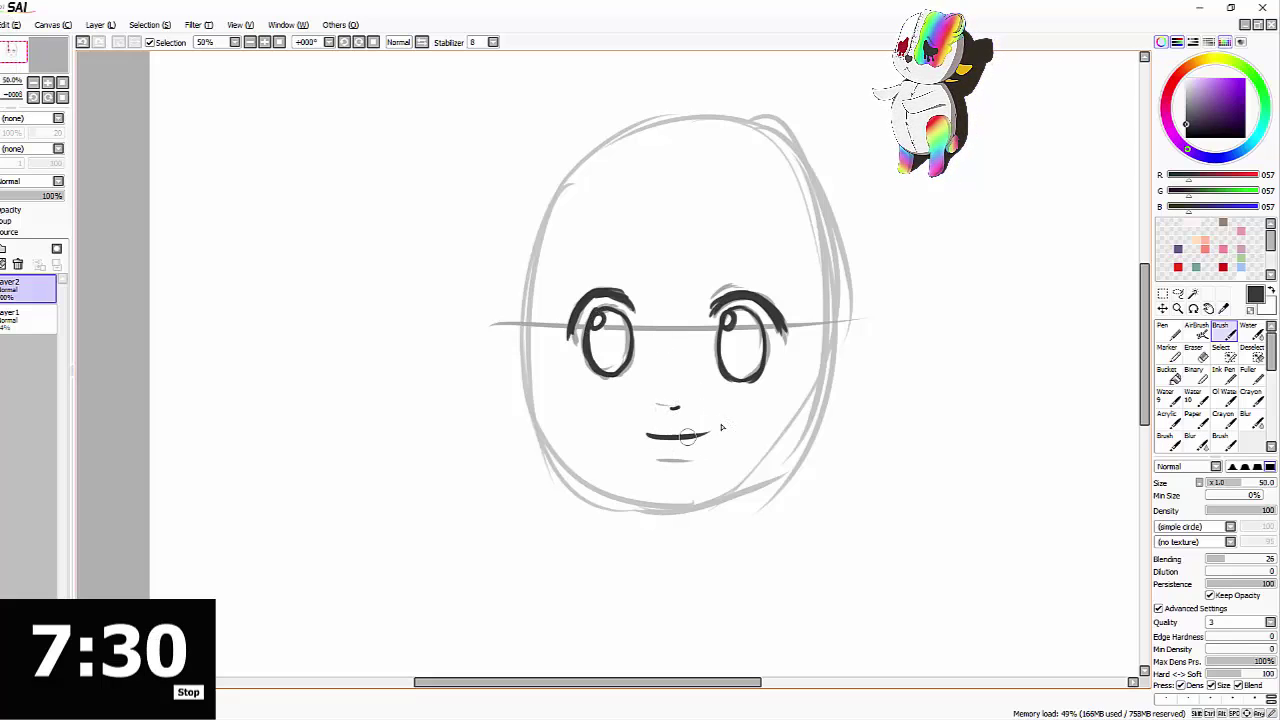
{"action": "key", "text": "ctrl+z"}
{"action": "mouse_move", "coordinate": [634, 441]}
{"action": "left_mouse_down"}
{"action": "mouse_move", "coordinate": [686, 450]}
{"action": "mouse_move", "coordinate": [672, 449]}
{"action": "mouse_move", "coordinate": [728, 436]}
{"action": "left_mouse_up"}
{"action": "key", "text": "ctrl+z"}
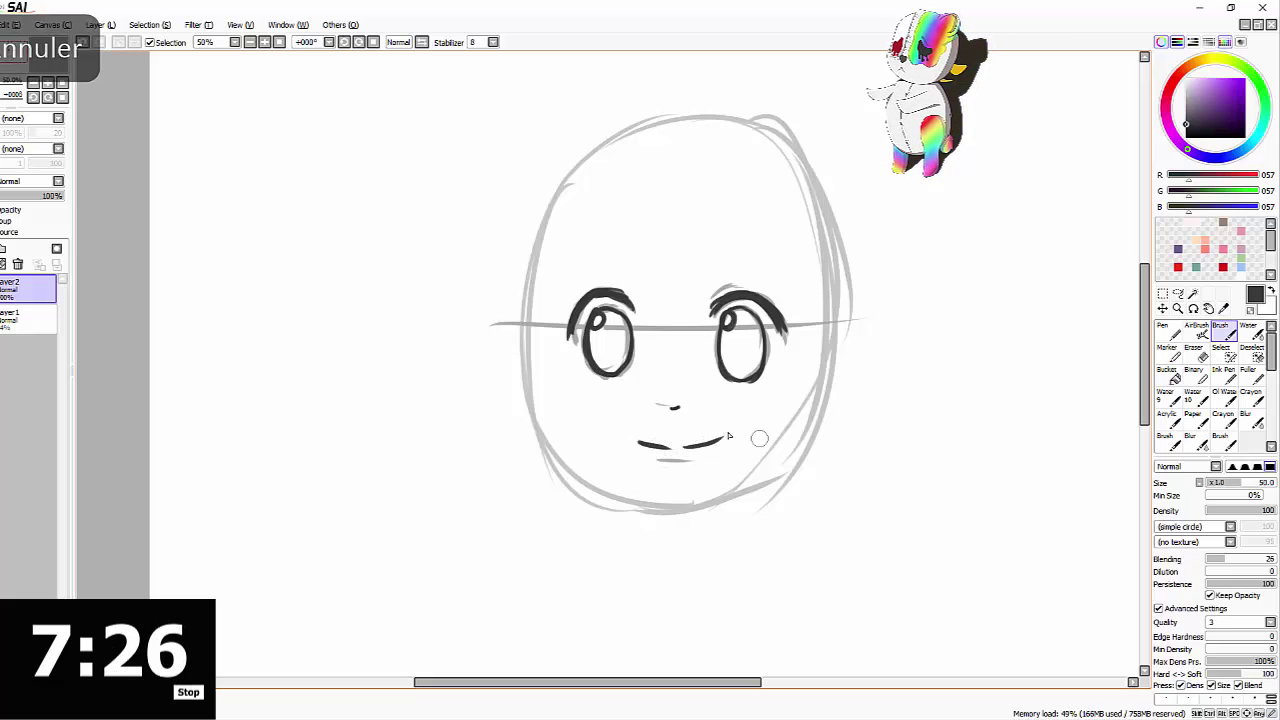
Ink the left-hand cheek line from the temple down toward the jaw, shortening the overlong first attempt
{"action": "mouse_move", "coordinate": [532, 292]}
{"action": "left_mouse_down"}
{"action": "mouse_move", "coordinate": [531, 343]}
{"action": "mouse_move", "coordinate": [566, 410]}
{"action": "left_mouse_up"}
{"action": "mouse_move", "coordinate": [549, 350]}
{"action": "left_mouse_down"}
{"action": "mouse_move", "coordinate": [566, 423]}
{"action": "mouse_move", "coordinate": [597, 456]}
{"action": "left_mouse_up"}
{"action": "key", "text": "ctrl+z"}
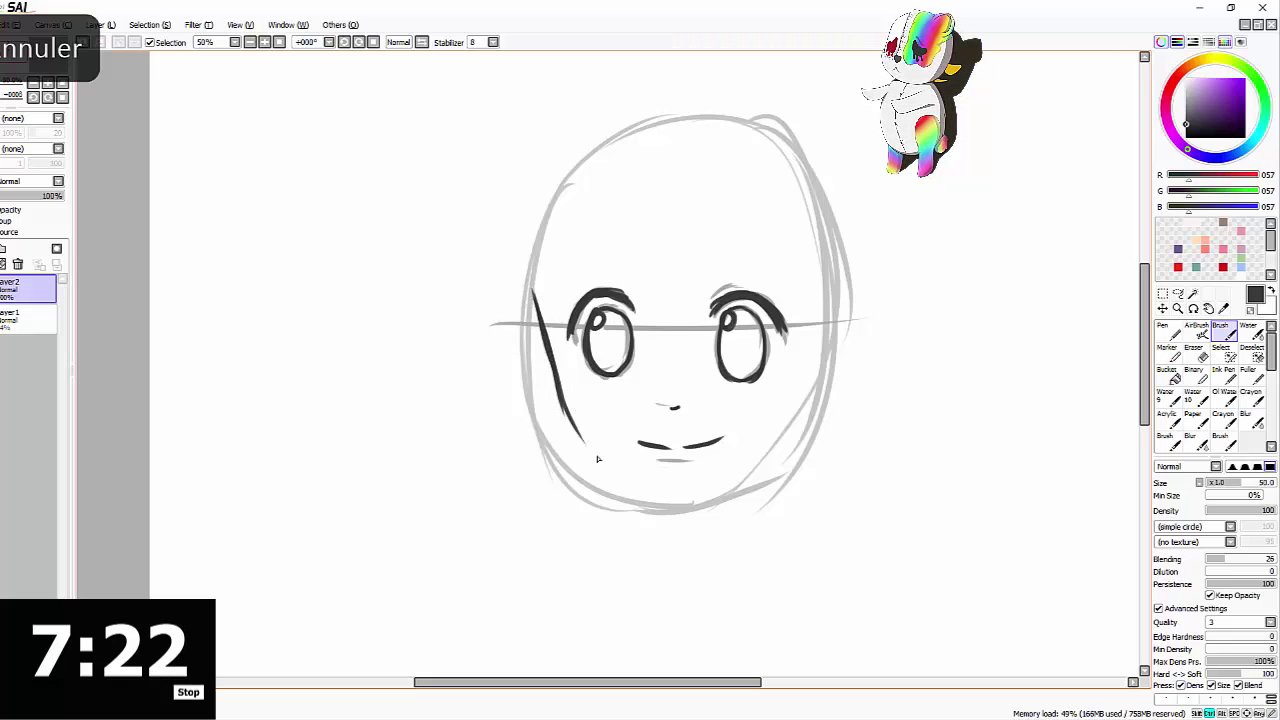
{"action": "key", "text": "ctrl+z"}
{"action": "left_click_drag", "start_coordinate": [538, 324], "coordinate": [570, 431]}
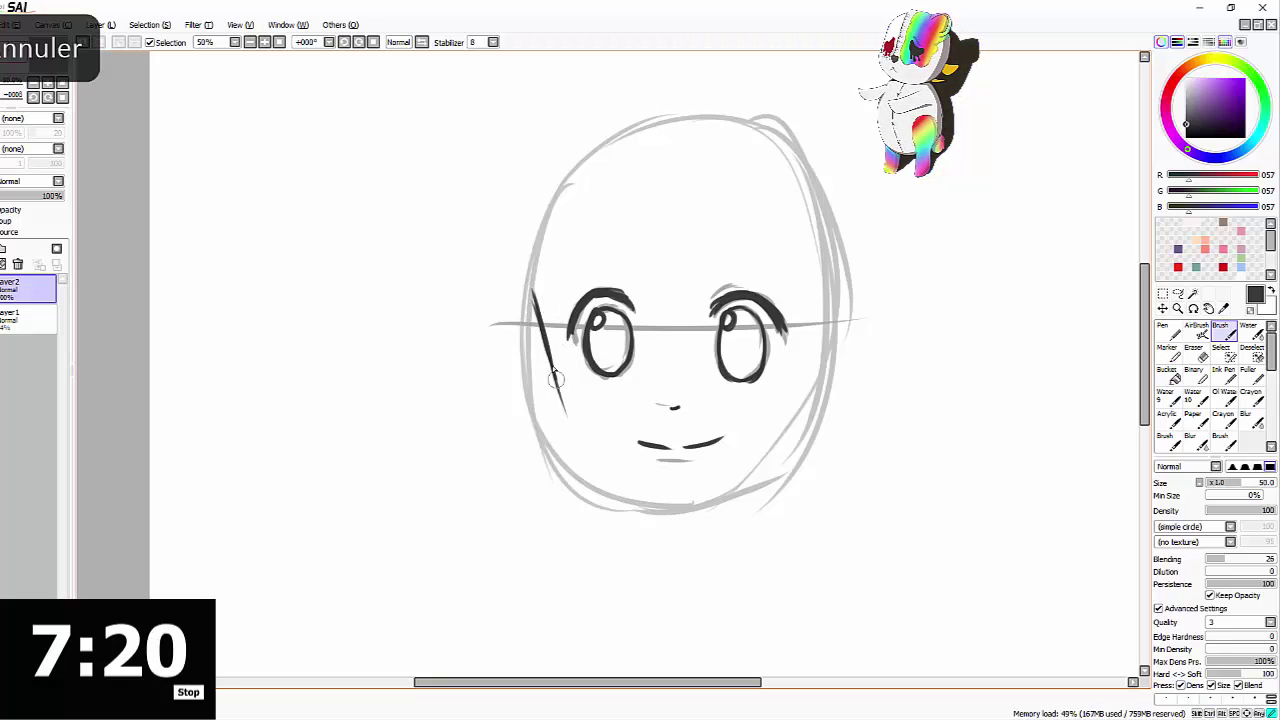
Ink the jawline through a pointed chin and up to the right-hand temple, thickening the curve where the strokes meet
{"action": "mouse_move", "coordinate": [556, 378]}
{"action": "left_mouse_down"}
{"action": "mouse_move", "coordinate": [598, 448]}
{"action": "mouse_move", "coordinate": [563, 414]}
{"action": "mouse_move", "coordinate": [625, 476]}
{"action": "mouse_move", "coordinate": [569, 440]}
{"action": "mouse_move", "coordinate": [655, 494]}
{"action": "mouse_move", "coordinate": [588, 459]}
{"action": "mouse_move", "coordinate": [685, 503]}
{"action": "mouse_move", "coordinate": [698, 496]}
{"action": "mouse_move", "coordinate": [679, 494]}
{"action": "mouse_move", "coordinate": [726, 487]}
{"action": "mouse_move", "coordinate": [696, 501]}
{"action": "mouse_move", "coordinate": [787, 441]}
{"action": "left_mouse_up"}
{"action": "left_click_drag", "start_coordinate": [822, 292], "coordinate": [807, 382]}
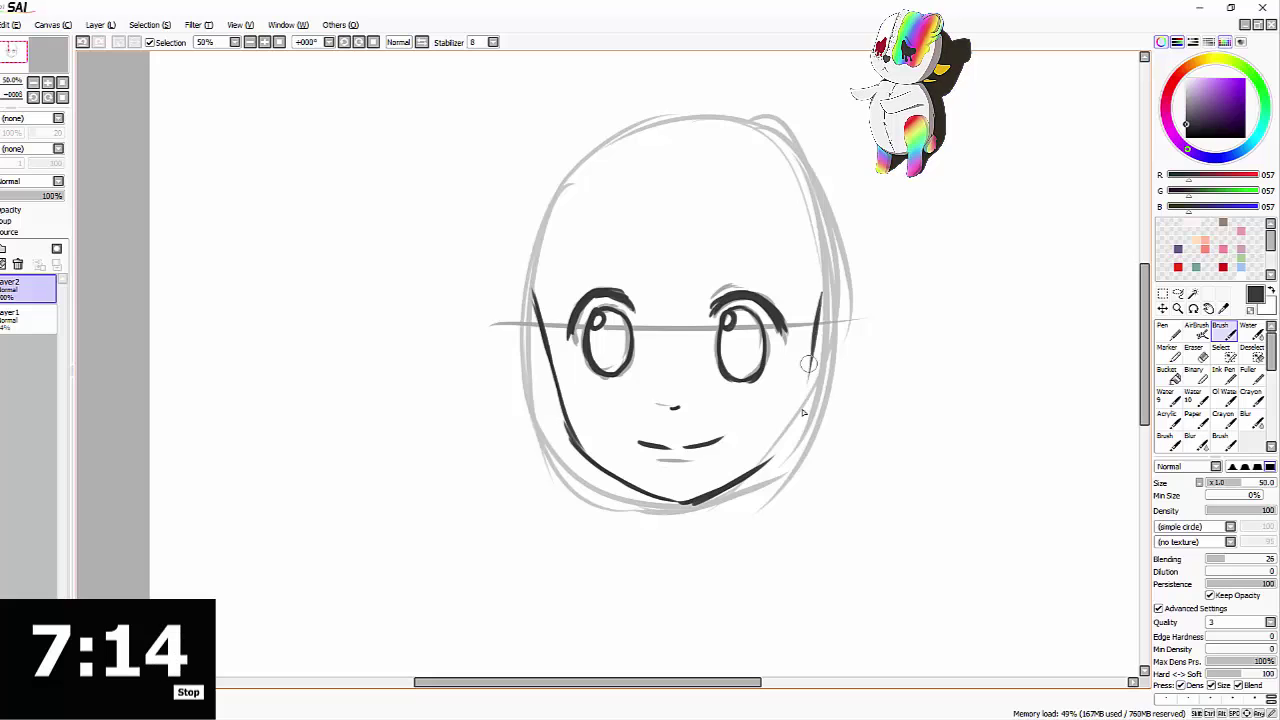
{"action": "mouse_move", "coordinate": [812, 335]}
{"action": "left_mouse_down"}
{"action": "mouse_move", "coordinate": [800, 410]}
{"action": "mouse_move", "coordinate": [770, 458]}
{"action": "mouse_move", "coordinate": [799, 398]}
{"action": "mouse_move", "coordinate": [762, 462]}
{"action": "left_mouse_up"}
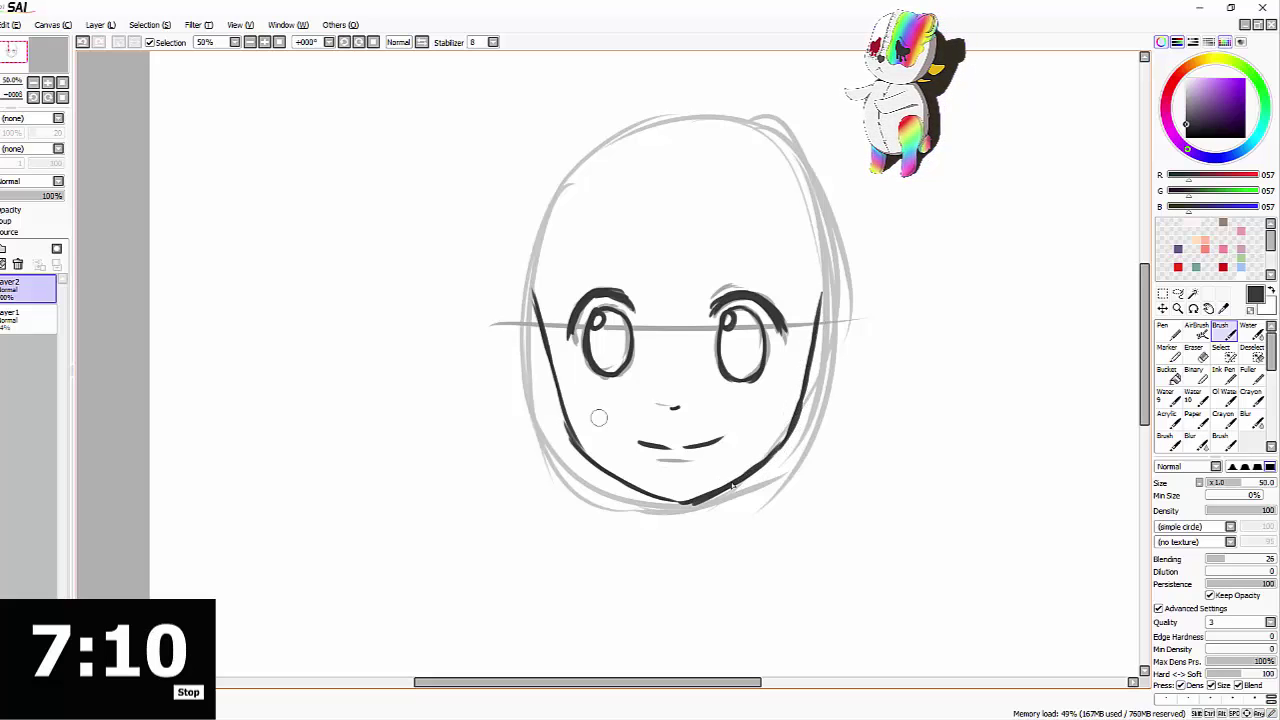
{"action": "left_click_drag", "start_coordinate": [556, 386], "coordinate": [621, 472]}
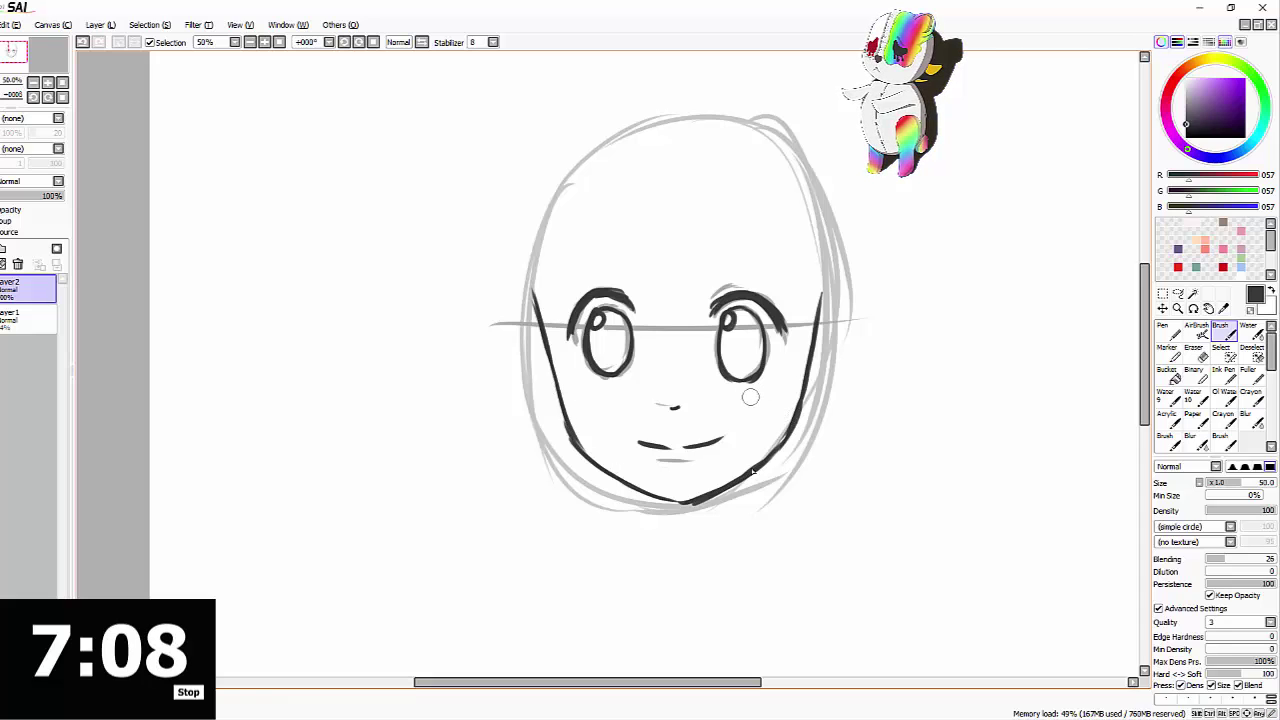
Ink squiggly blush marks under both eyes, and add eyelid creases and outer lashes in the mirrored view before restoring the normal view
{"action": "left_click_drag", "start_coordinate": [753, 396], "coordinate": [785, 390]}
{"action": "left_click_drag", "start_coordinate": [585, 401], "coordinate": [611, 396]}
{"action": "key", "text": "h"}
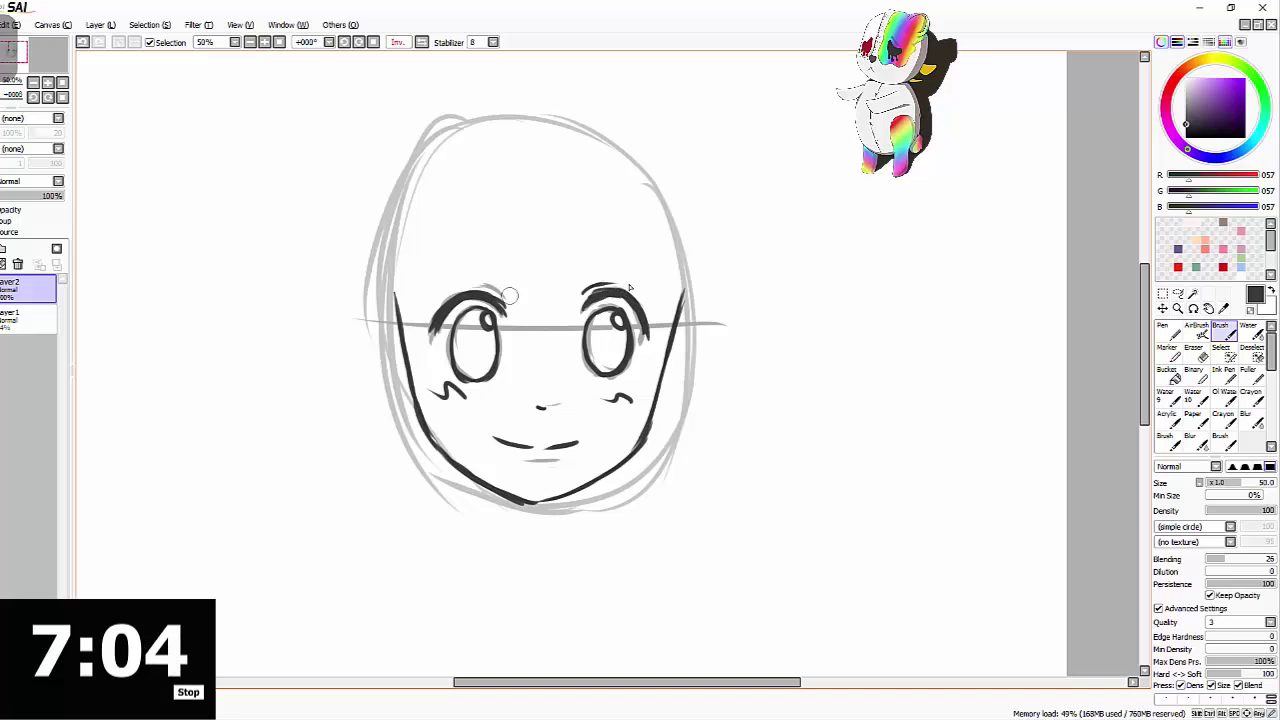
{"action": "left_click_drag", "start_coordinate": [658, 318], "coordinate": [656, 344]}
{"action": "left_click_drag", "start_coordinate": [433, 332], "coordinate": [420, 342]}
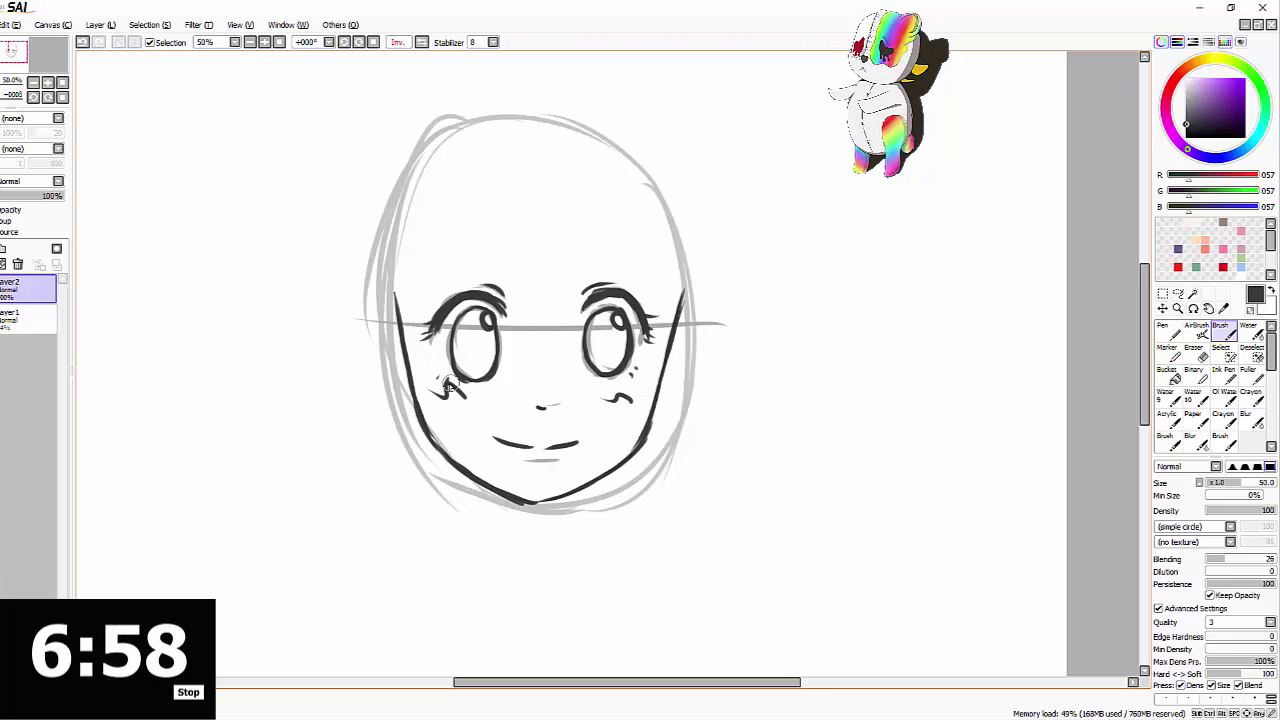
{"action": "key", "text": "h"}
Create a new top layer and ink tapering fringe strands from the forehead's centre to the right-hand side of the face
{"action": "key", "text": "ctrl+minus"}
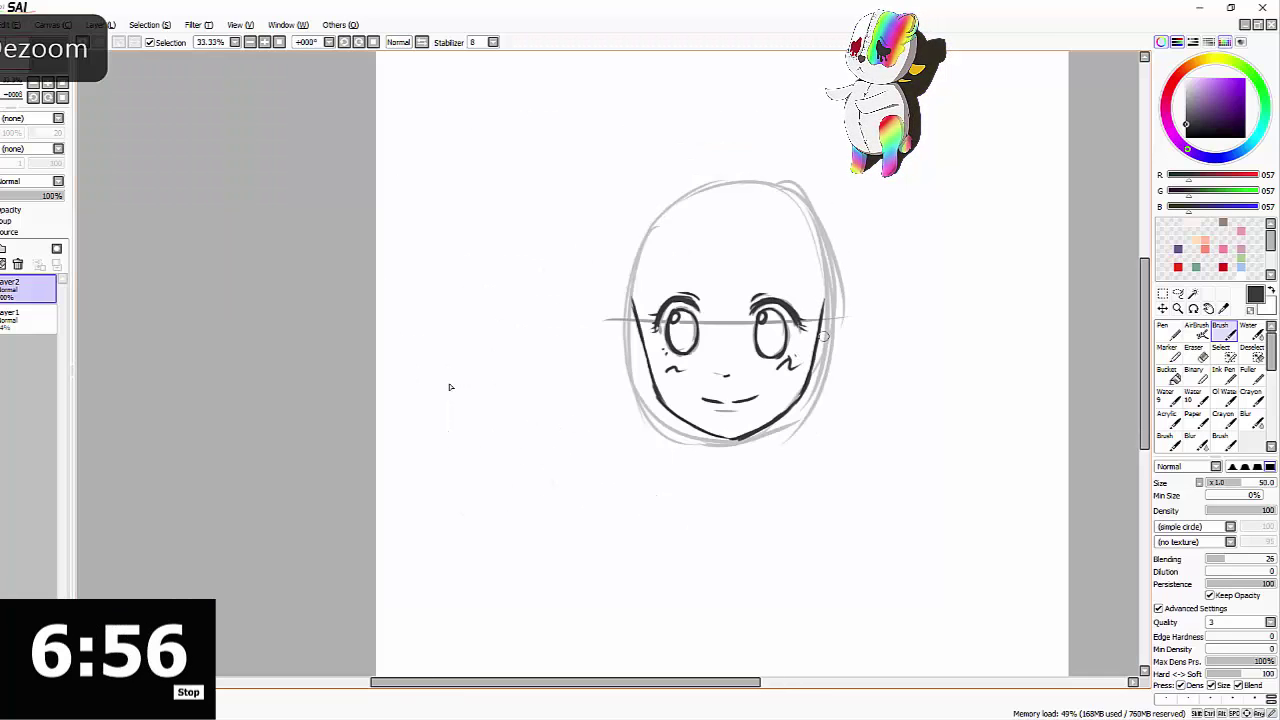
{"action": "key", "text": "ctrl+shift+n"}
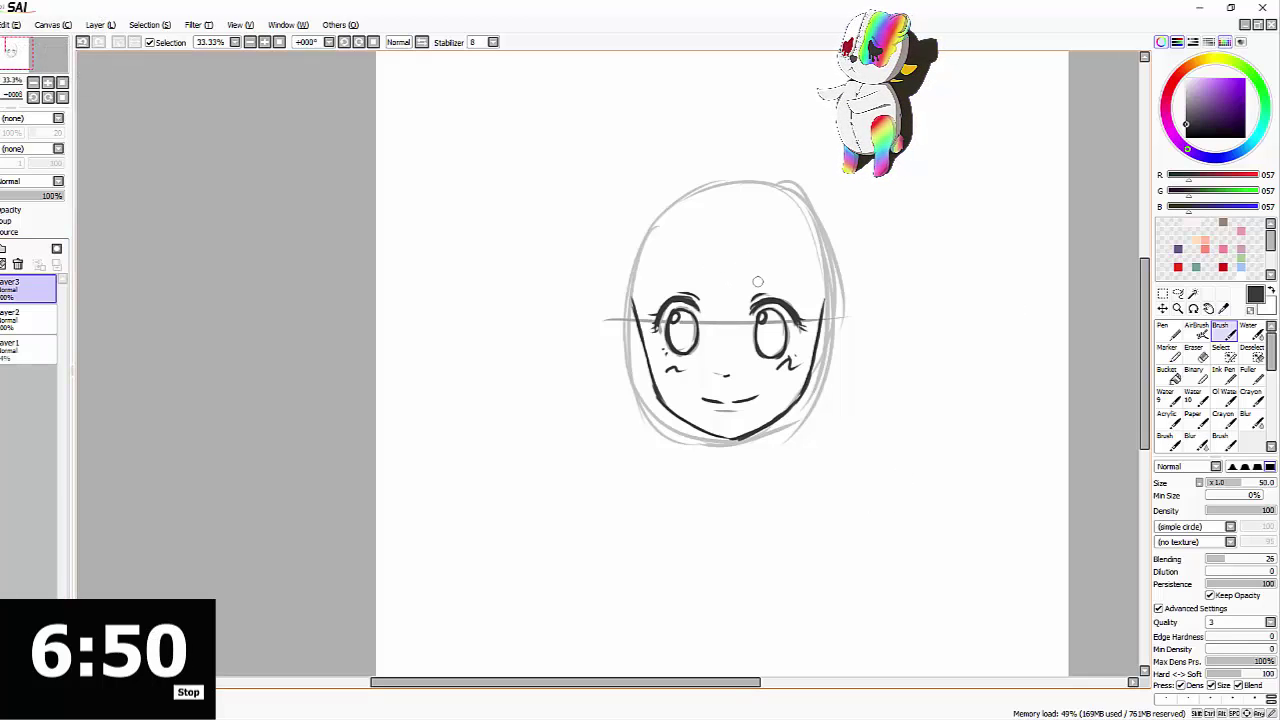
{"action": "left_click_drag", "start_coordinate": [725, 214], "coordinate": [732, 310]}
{"action": "key", "text": "ctrl+z"}
{"action": "mouse_move", "coordinate": [722, 208]}
{"action": "left_mouse_down"}
{"action": "mouse_move", "coordinate": [726, 298]}
{"action": "mouse_move", "coordinate": [742, 325]}
{"action": "left_mouse_up"}
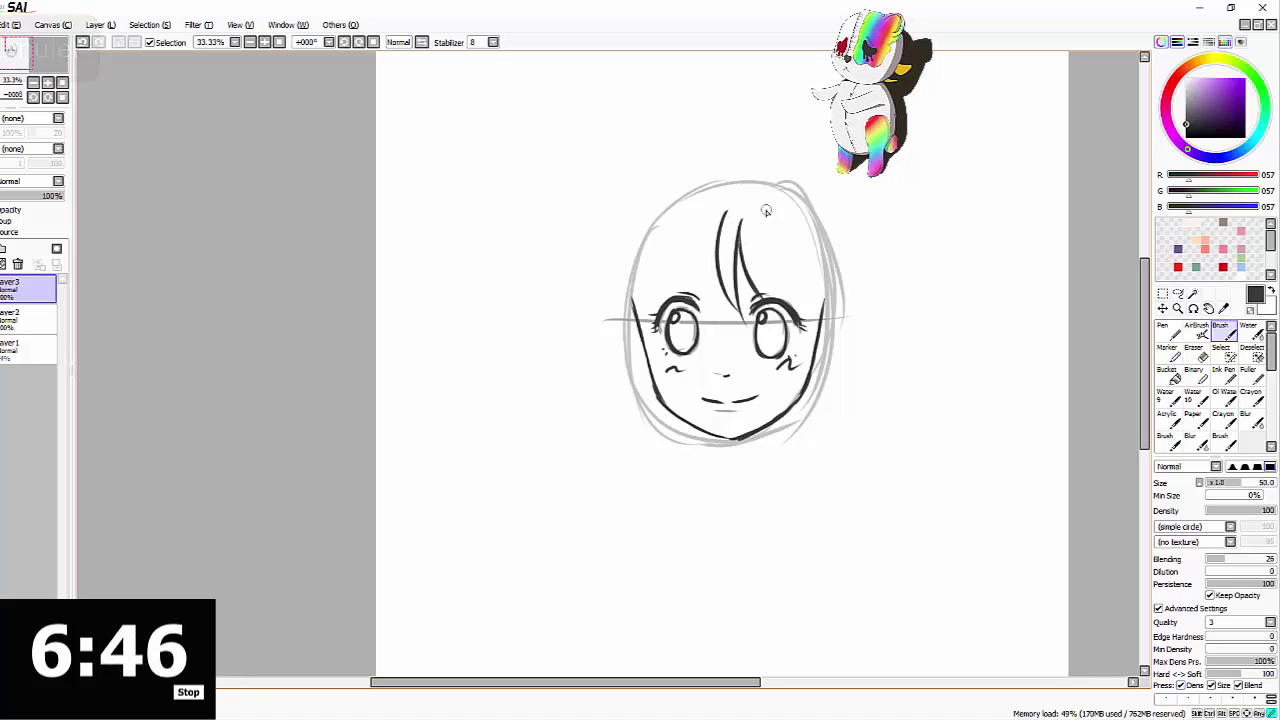
{"action": "left_click_drag", "start_coordinate": [766, 211], "coordinate": [795, 362]}
{"action": "left_click_drag", "start_coordinate": [823, 307], "coordinate": [795, 364]}
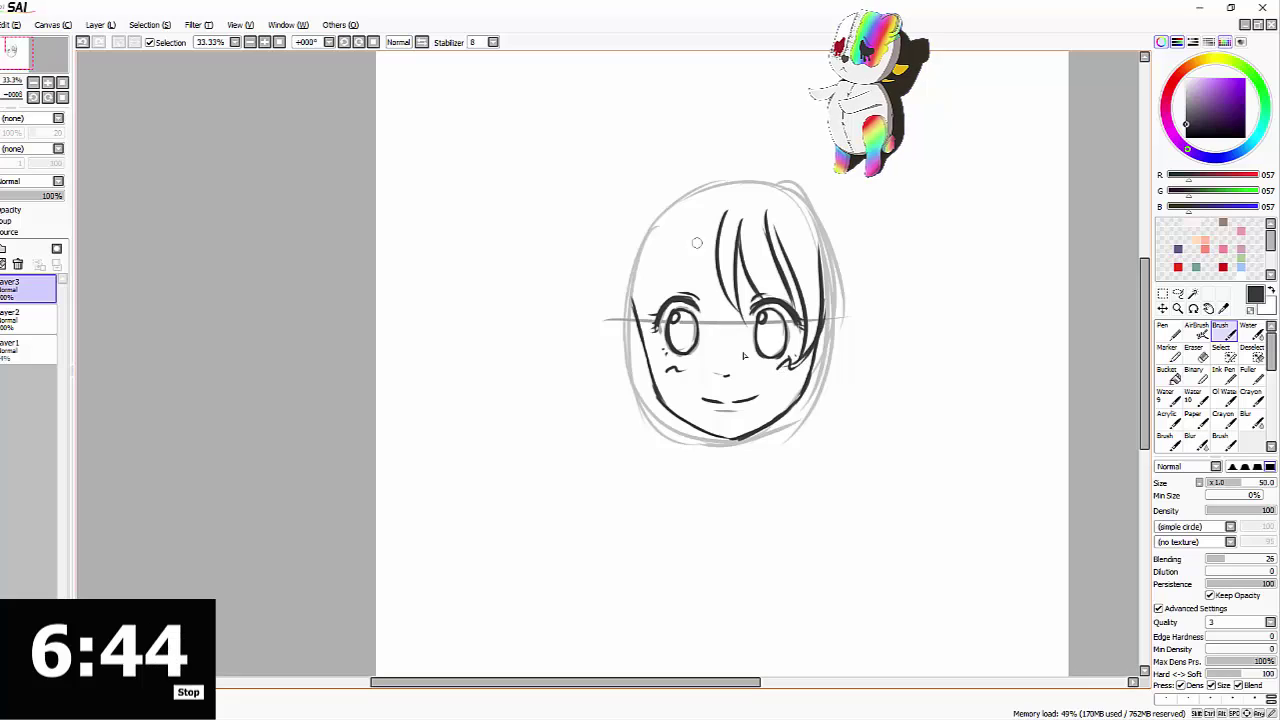
Ink tapering fringe strands left of centre, ending above the left-hand eye, and undo the unwanted strokes
{"action": "left_click_drag", "start_coordinate": [726, 214], "coordinate": [713, 314]}
{"action": "mouse_move", "coordinate": [703, 203]}
{"action": "left_mouse_down"}
{"action": "mouse_move", "coordinate": [729, 310]}
{"action": "mouse_move", "coordinate": [692, 272]}
{"action": "mouse_move", "coordinate": [697, 209]}
{"action": "mouse_move", "coordinate": [688, 283]}
{"action": "mouse_move", "coordinate": [657, 268]}
{"action": "mouse_move", "coordinate": [662, 302]}
{"action": "left_mouse_up"}
{"action": "mouse_move", "coordinate": [652, 240]}
{"action": "left_mouse_down"}
{"action": "mouse_move", "coordinate": [657, 284]}
{"action": "mouse_move", "coordinate": [674, 296]}
{"action": "left_mouse_up"}
{"action": "key", "text": "ctrl+z"}
{"action": "key", "text": "ctrl+z"}
{"action": "key", "text": "ctrl+z"}
{"action": "key", "text": "ctrl+z"}
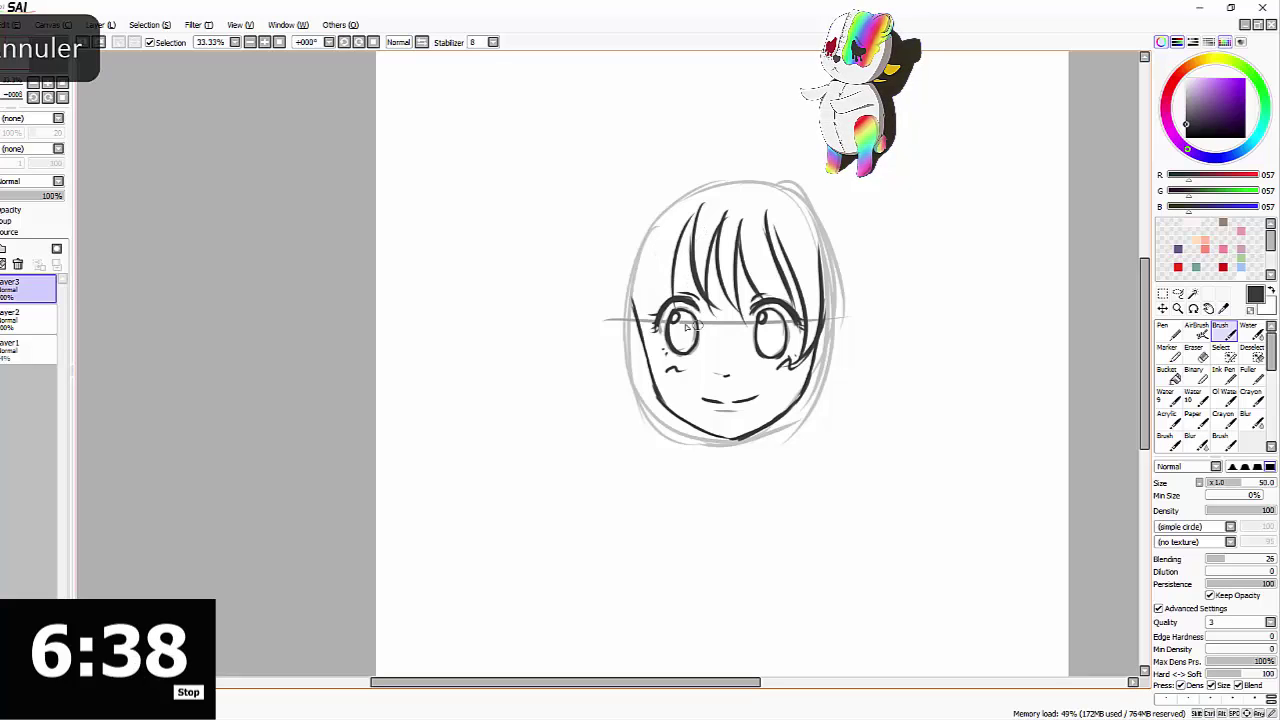
{"action": "left_click_drag", "start_coordinate": [692, 239], "coordinate": [678, 295]}
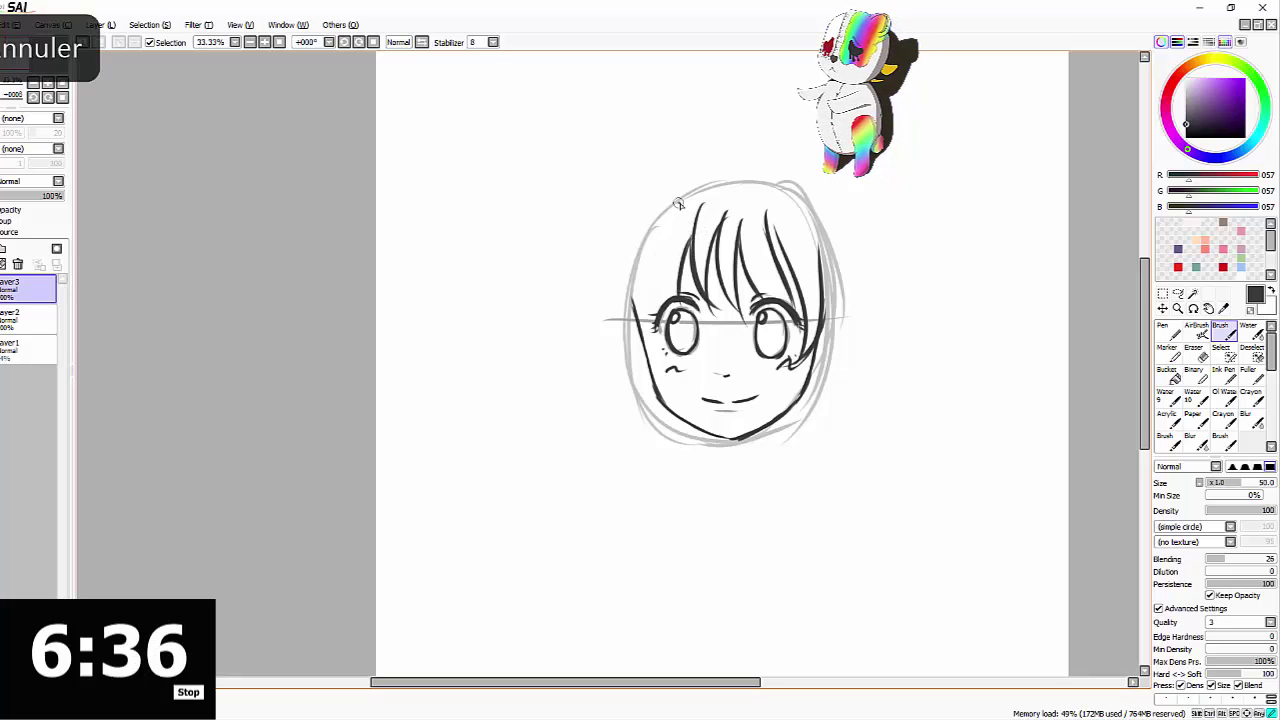
Ink the outermost left-hand fringe strands and a long curved side lock reaching the cheek
{"action": "left_click_drag", "start_coordinate": [679, 203], "coordinate": [671, 295]}
{"action": "left_click_drag", "start_coordinate": [674, 231], "coordinate": [657, 362]}
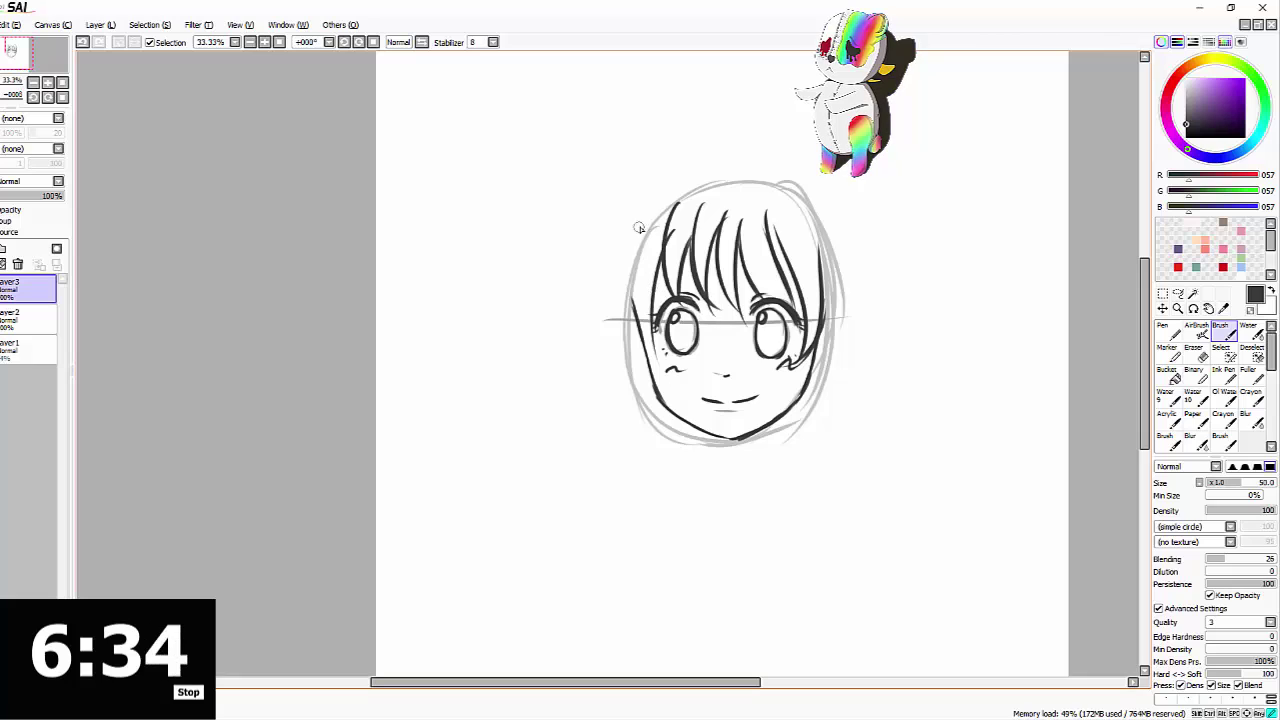
{"action": "left_click_drag", "start_coordinate": [640, 228], "coordinate": [647, 356]}
{"action": "left_click_drag", "start_coordinate": [625, 299], "coordinate": [667, 363]}
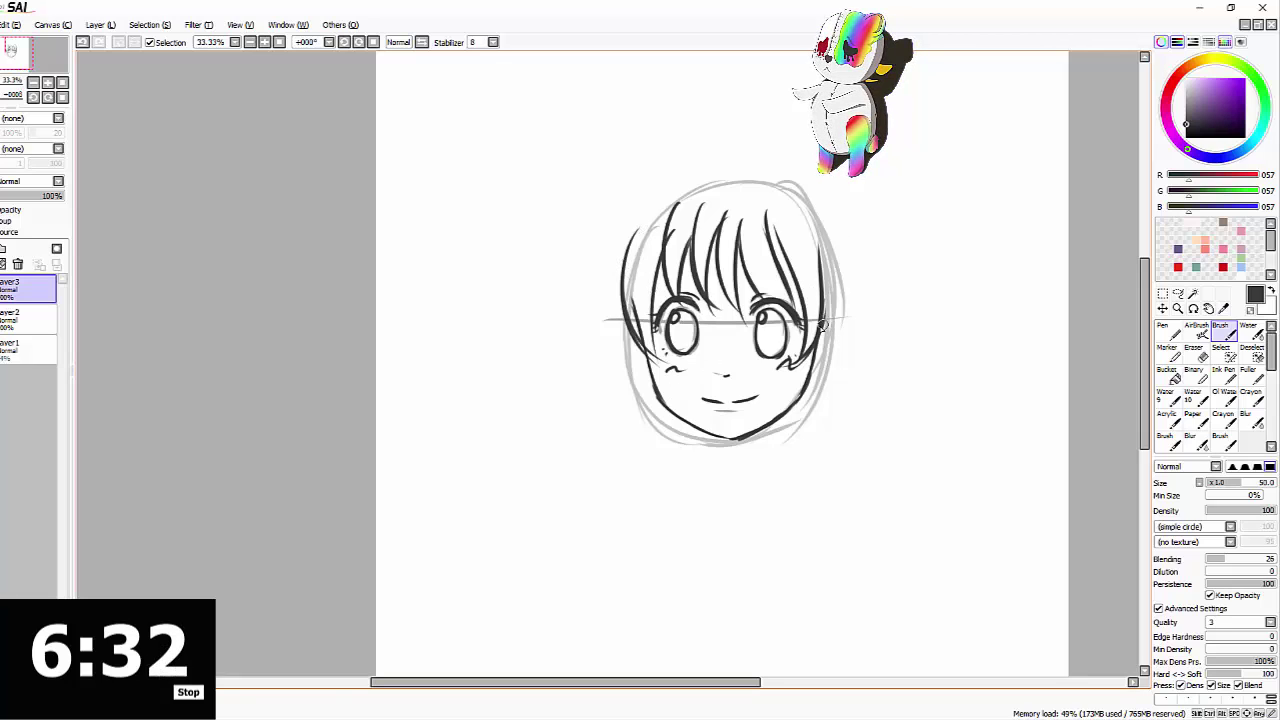
Ink a small human ear at eye level on each side of the face
{"action": "mouse_move", "coordinate": [822, 321]}
{"action": "left_mouse_down"}
{"action": "mouse_move", "coordinate": [834, 343]}
{"action": "mouse_move", "coordinate": [811, 370]}
{"action": "left_mouse_up"}
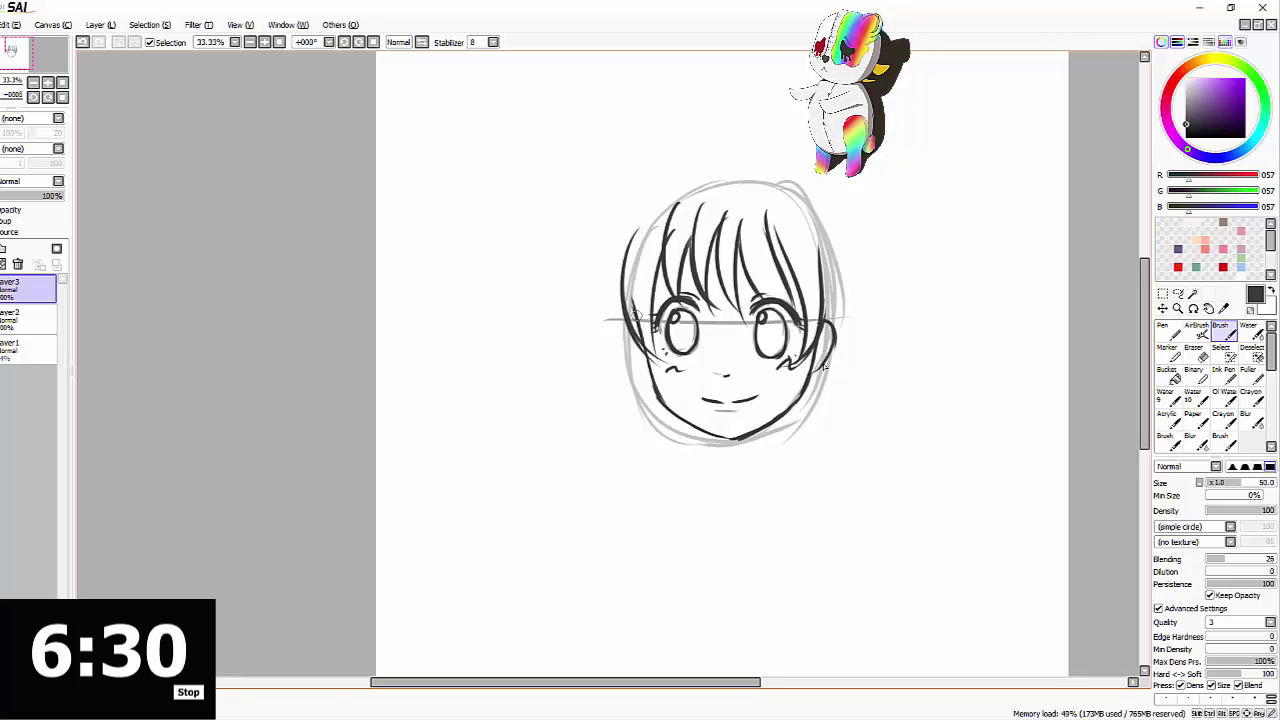
{"action": "mouse_move", "coordinate": [631, 320]}
{"action": "left_mouse_down"}
{"action": "mouse_move", "coordinate": [628, 354]}
{"action": "mouse_move", "coordinate": [659, 378]}
{"action": "left_mouse_up"}
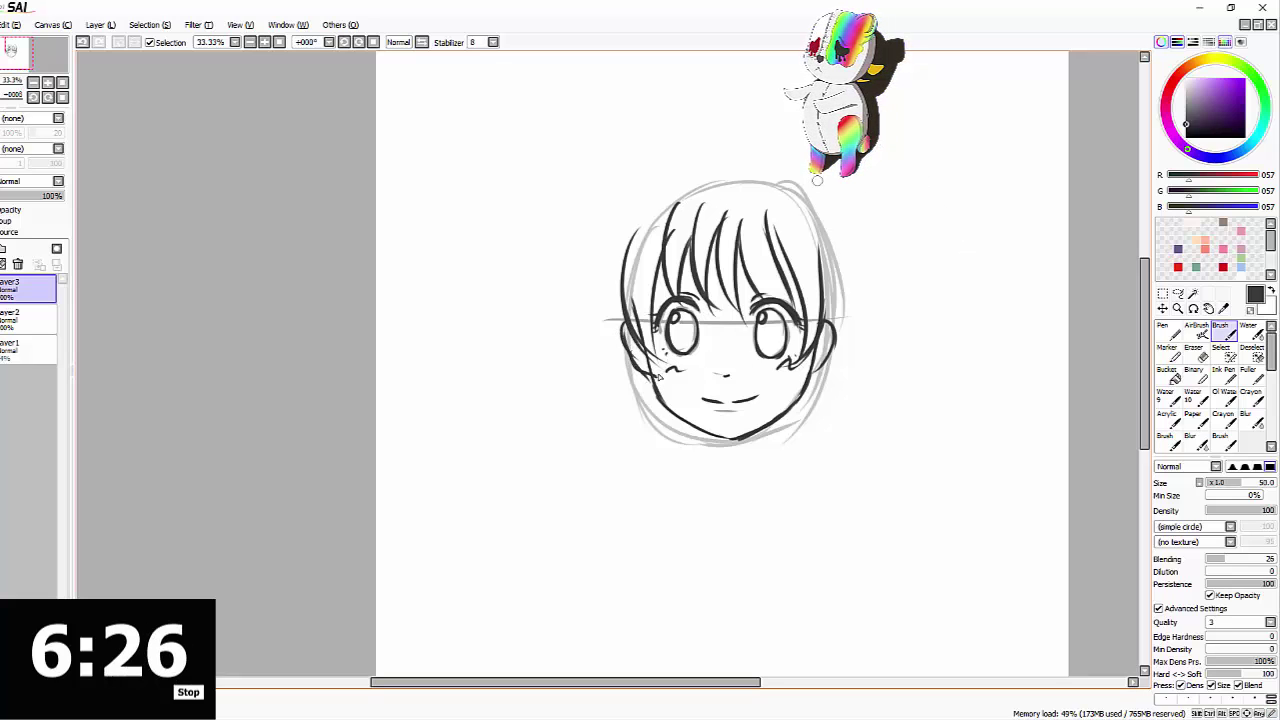
{"action": "key", "text": "ctrl+z"}
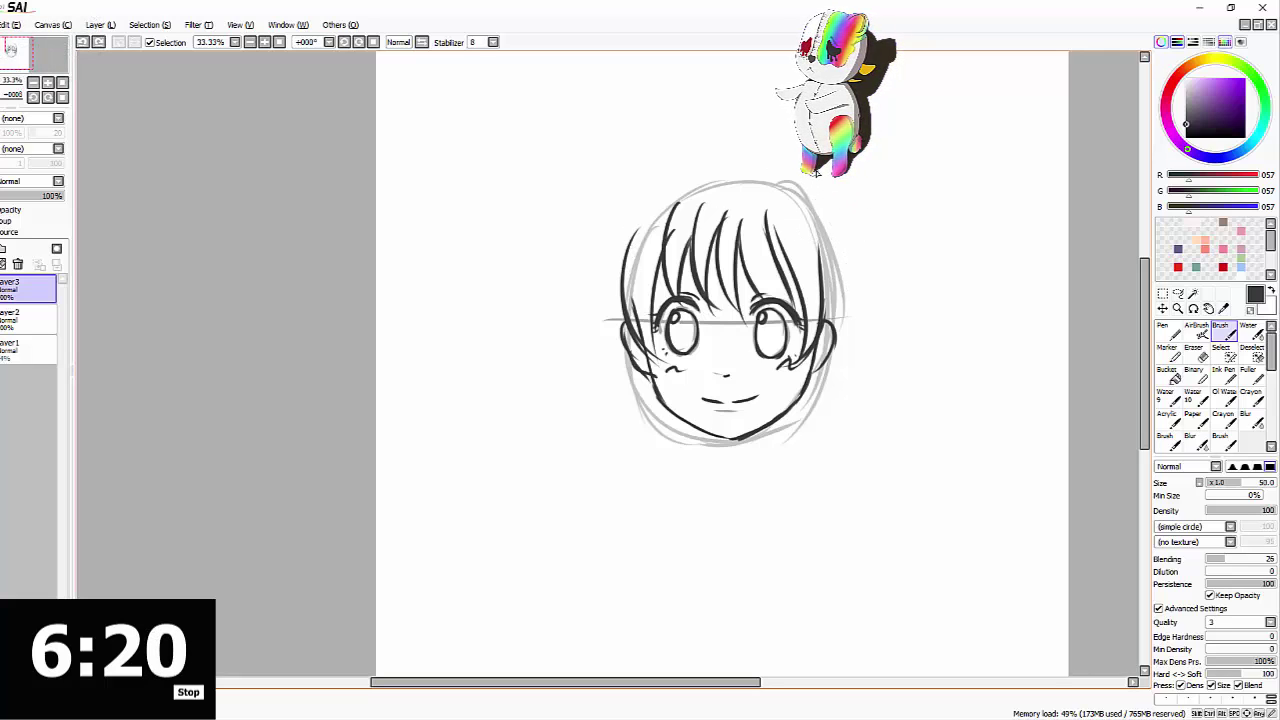
Ink two round bear ears with inner curves on top of the head, and join them with the outline of the hair's crown and sides
{"action": "left_click_drag", "start_coordinate": [812, 180], "coordinate": [833, 231]}
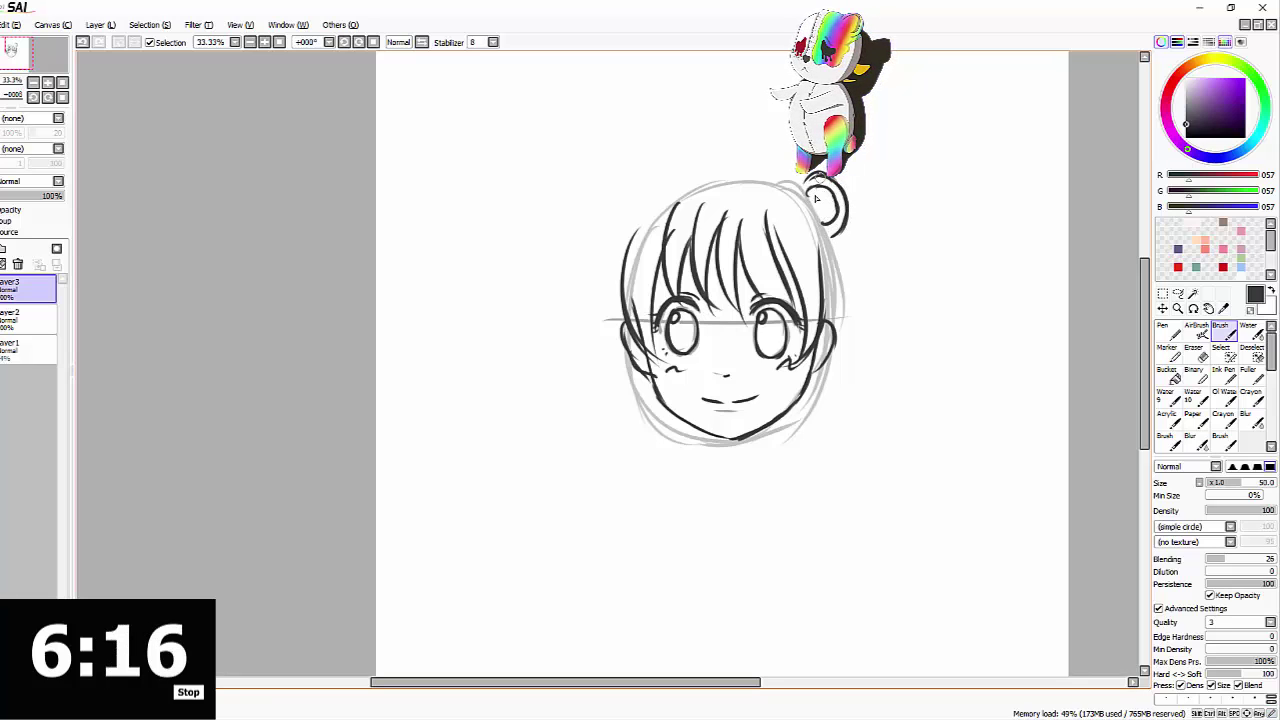
{"action": "mouse_move", "coordinate": [663, 186]}
{"action": "left_mouse_down"}
{"action": "mouse_move", "coordinate": [633, 180]}
{"action": "mouse_move", "coordinate": [624, 218]}
{"action": "mouse_move", "coordinate": [640, 225]}
{"action": "left_mouse_up"}
{"action": "mouse_move", "coordinate": [658, 170]}
{"action": "left_mouse_down"}
{"action": "mouse_move", "coordinate": [663, 201]}
{"action": "mouse_move", "coordinate": [642, 180]}
{"action": "mouse_move", "coordinate": [636, 212]}
{"action": "mouse_move", "coordinate": [650, 226]}
{"action": "mouse_move", "coordinate": [708, 179]}
{"action": "mouse_move", "coordinate": [754, 176]}
{"action": "left_mouse_up"}
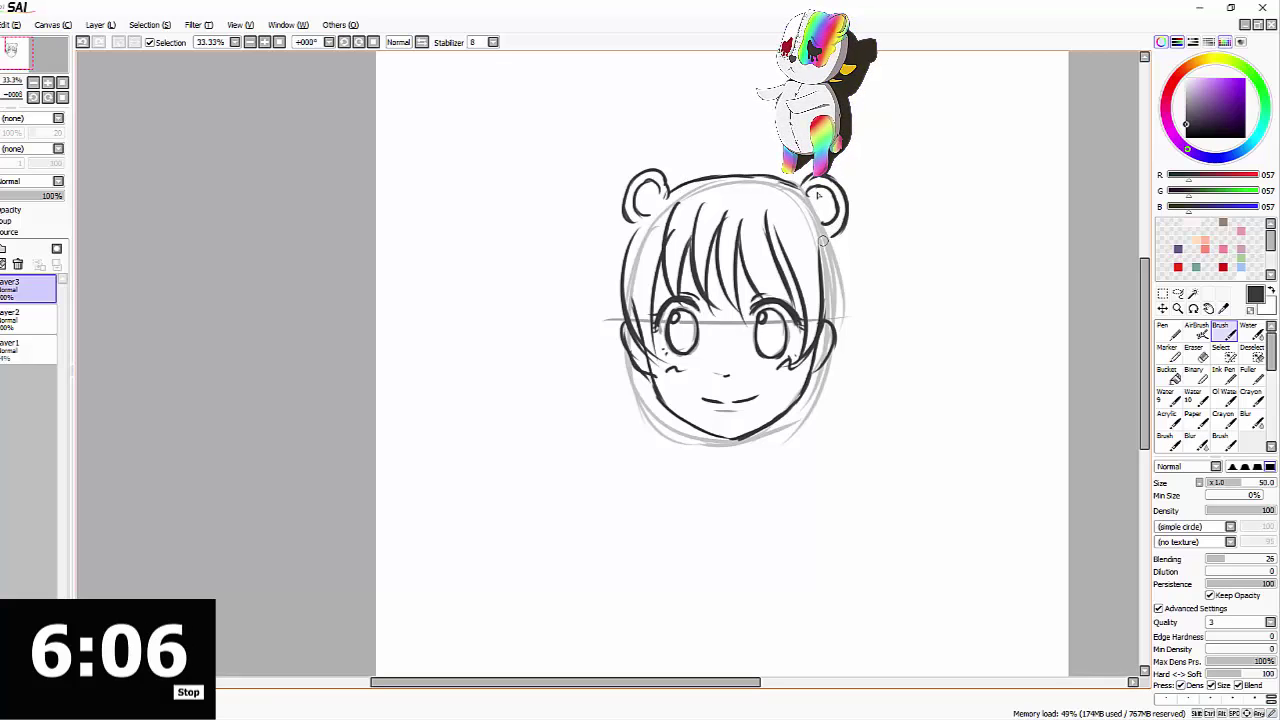
{"action": "left_click_drag", "start_coordinate": [828, 246], "coordinate": [829, 300]}
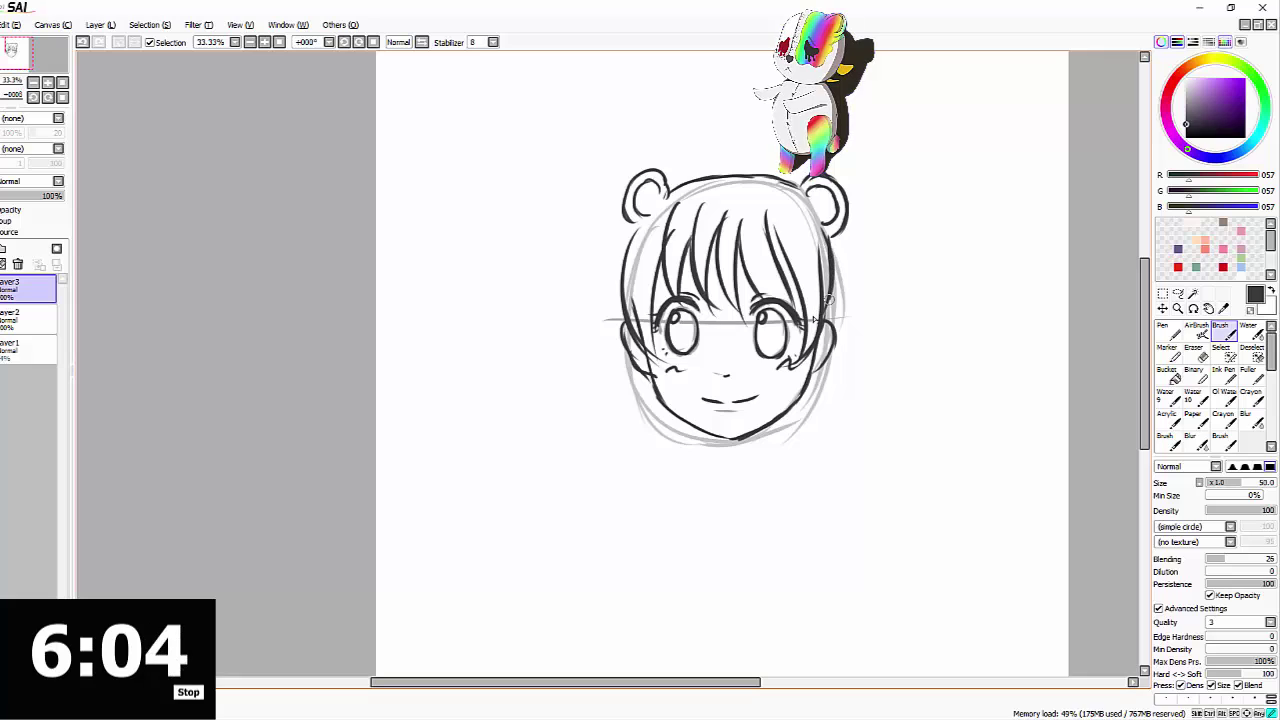
{"action": "mouse_move", "coordinate": [641, 218]}
{"action": "left_mouse_down"}
{"action": "mouse_move", "coordinate": [623, 298]}
{"action": "mouse_move", "coordinate": [648, 214]}
{"action": "mouse_move", "coordinate": [634, 228]}
{"action": "mouse_move", "coordinate": [692, 189]}
{"action": "mouse_move", "coordinate": [643, 228]}
{"action": "left_mouse_up"}
{"action": "mouse_move", "coordinate": [645, 230]}
{"action": "left_mouse_down"}
{"action": "mouse_move", "coordinate": [785, 181]}
{"action": "mouse_move", "coordinate": [815, 228]}
{"action": "mouse_move", "coordinate": [802, 205]}
{"action": "mouse_move", "coordinate": [819, 270]}
{"action": "mouse_move", "coordinate": [788, 194]}
{"action": "mouse_move", "coordinate": [813, 258]}
{"action": "mouse_move", "coordinate": [672, 193]}
{"action": "mouse_move", "coordinate": [736, 180]}
{"action": "left_mouse_up"}
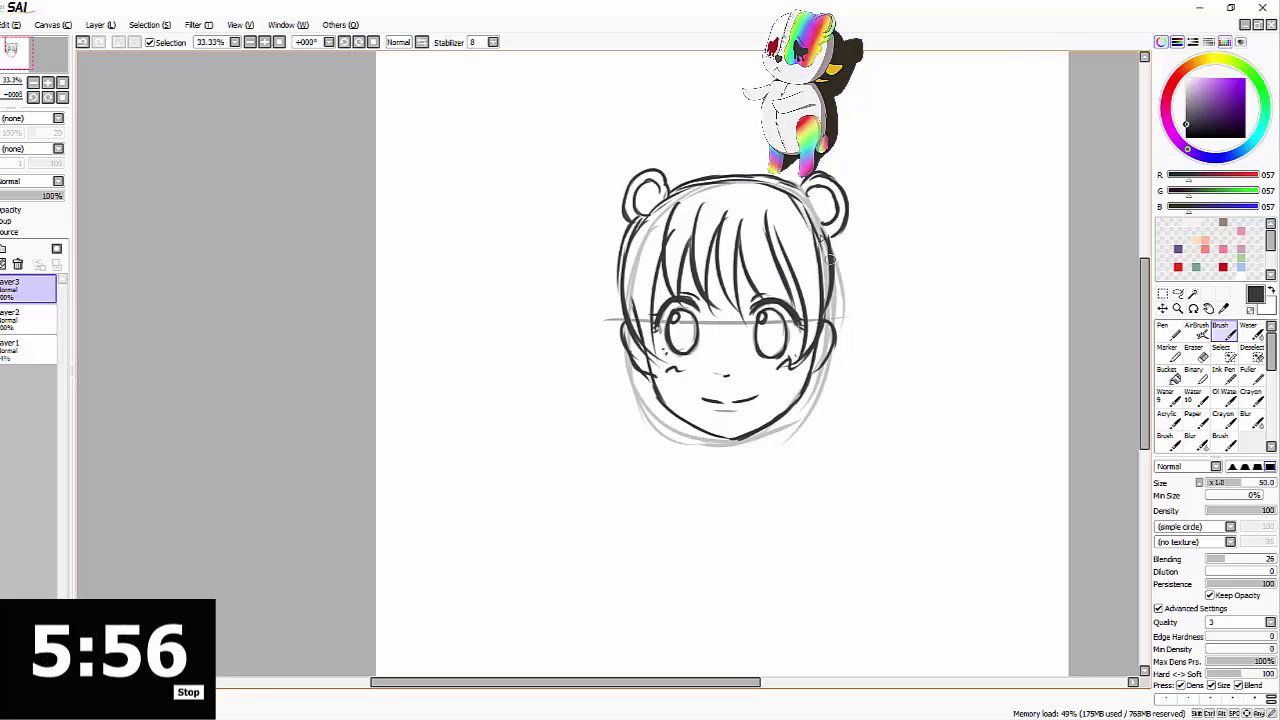
Scribble a dark pupil into each iris below the highlight
{"action": "left_click_drag", "start_coordinate": [767, 317], "coordinate": [771, 330]}
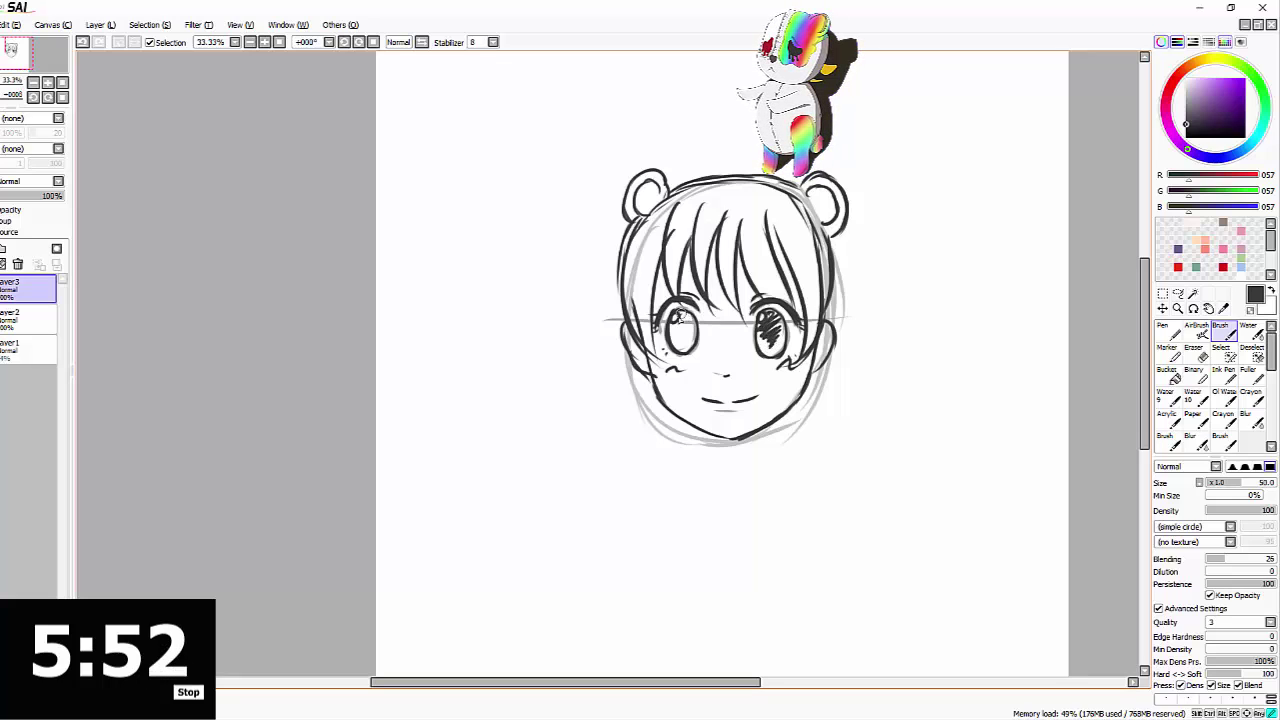
{"action": "left_click_drag", "start_coordinate": [672, 321], "coordinate": [688, 322]}
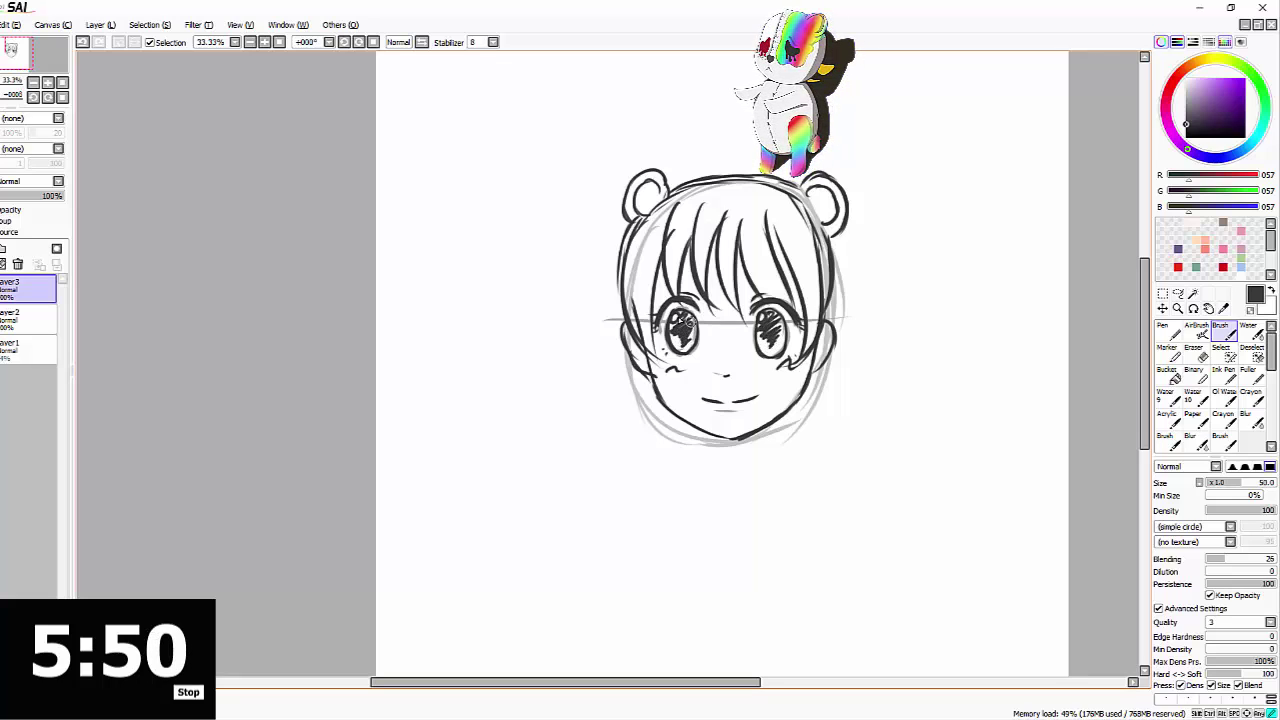
Ink two short neck lines below the chin and add inner detail lines to both human ears
{"action": "left_click_drag", "start_coordinate": [759, 459], "coordinate": [759, 437]}
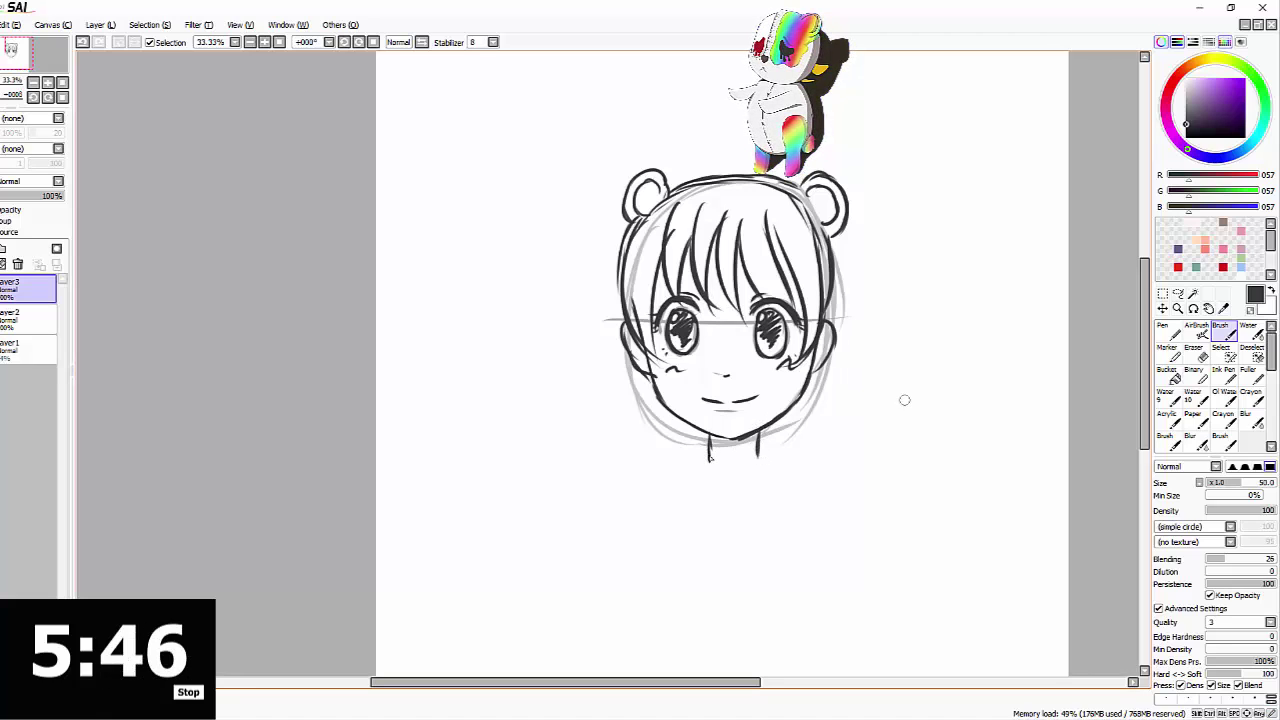
{"action": "left_click_drag", "start_coordinate": [827, 335], "coordinate": [801, 372]}
{"action": "left_click_drag", "start_coordinate": [634, 340], "coordinate": [646, 386]}
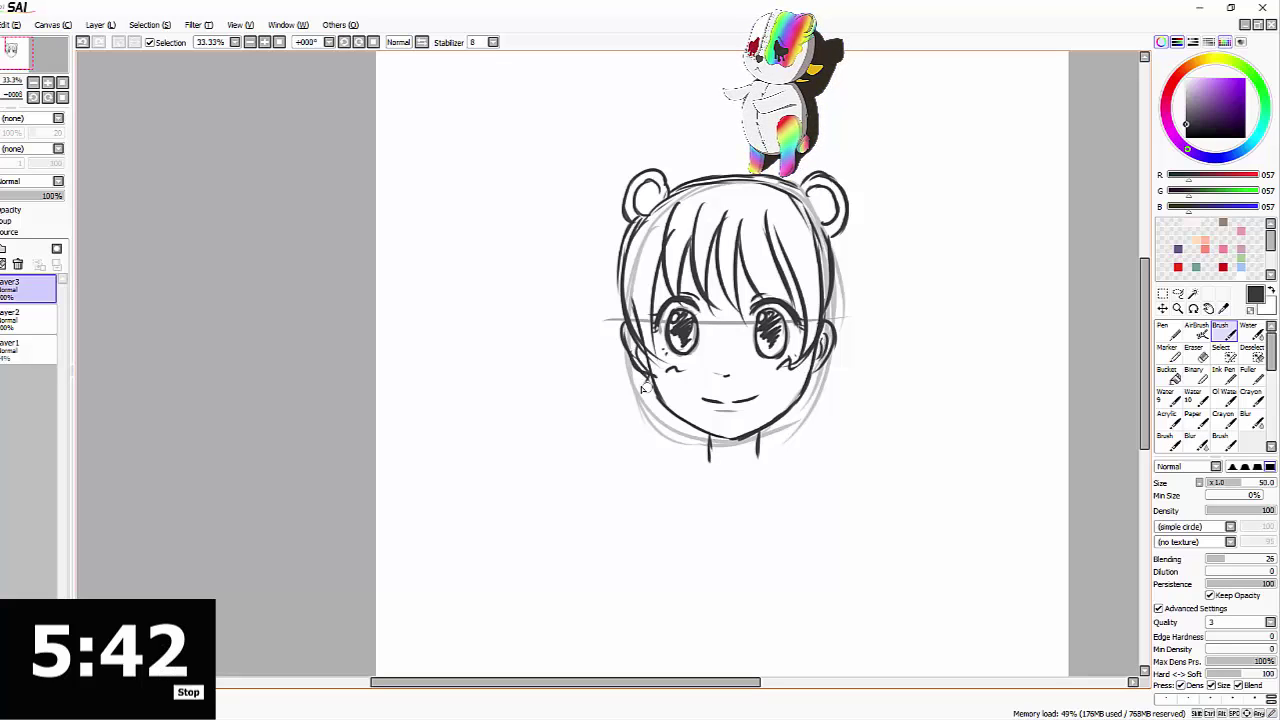
Ink the right-hand back hair as long curved strands falling from below the bear ear to chin level
{"action": "left_click_drag", "start_coordinate": [830, 236], "coordinate": [862, 364]}
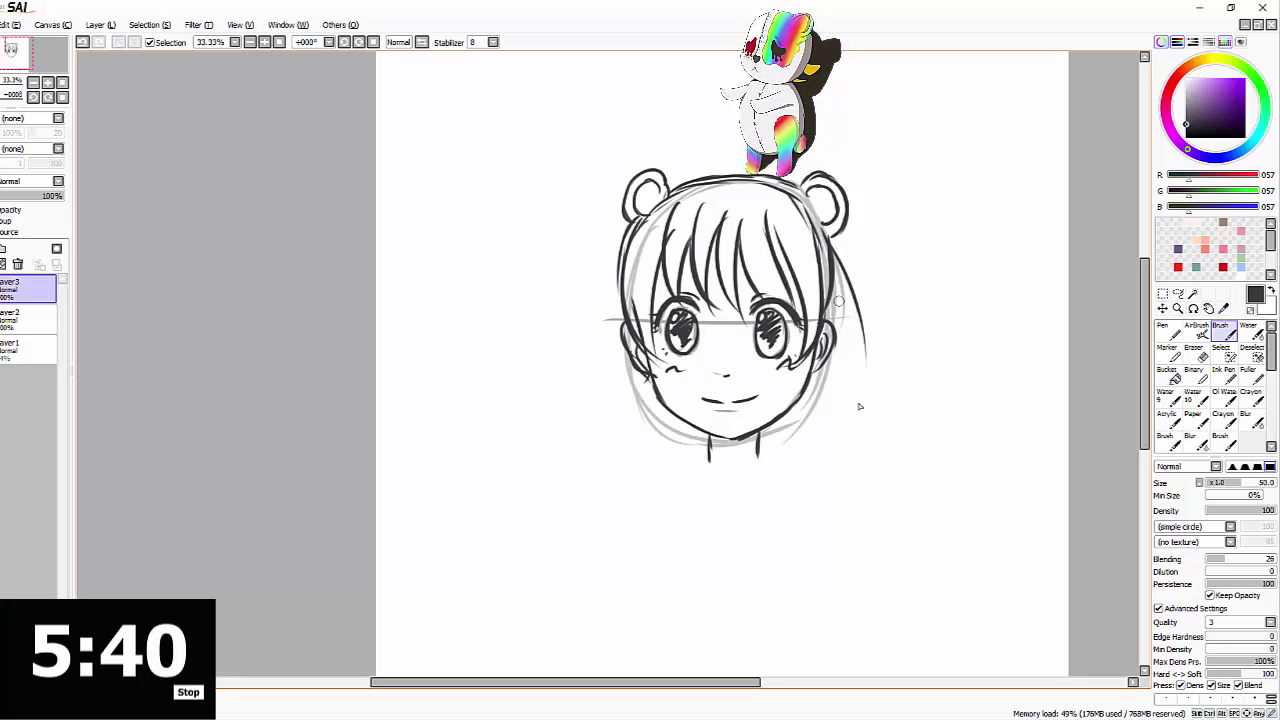
{"action": "left_click_drag", "start_coordinate": [834, 276], "coordinate": [864, 370]}
{"action": "left_click_drag", "start_coordinate": [840, 288], "coordinate": [817, 424]}
{"action": "mouse_move", "coordinate": [830, 362]}
{"action": "left_mouse_down"}
{"action": "mouse_move", "coordinate": [809, 426]}
{"action": "mouse_move", "coordinate": [785, 444]}
{"action": "mouse_move", "coordinate": [802, 397]}
{"action": "mouse_move", "coordinate": [783, 454]}
{"action": "left_mouse_up"}
Ink matching chin-length back hair on the left-hand side, and add a curved cowlick rising from the crown
{"action": "left_click_drag", "start_coordinate": [615, 242], "coordinate": [600, 388]}
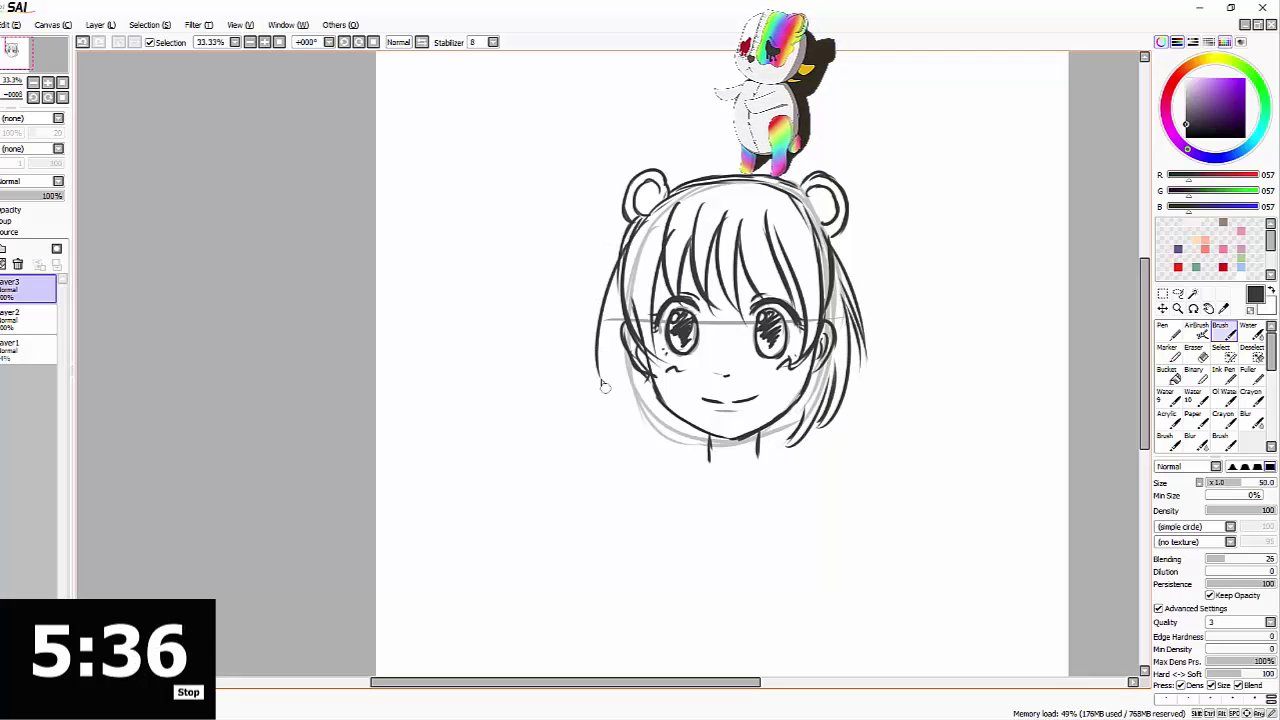
{"action": "left_click_drag", "start_coordinate": [618, 290], "coordinate": [598, 390]}
{"action": "mouse_move", "coordinate": [612, 330]}
{"action": "left_mouse_down"}
{"action": "mouse_move", "coordinate": [623, 435]}
{"action": "mouse_move", "coordinate": [608, 363]}
{"action": "mouse_move", "coordinate": [632, 430]}
{"action": "left_mouse_up"}
{"action": "mouse_move", "coordinate": [622, 376]}
{"action": "left_mouse_down"}
{"action": "mouse_move", "coordinate": [634, 433]}
{"action": "mouse_move", "coordinate": [623, 379]}
{"action": "mouse_move", "coordinate": [660, 451]}
{"action": "mouse_move", "coordinate": [651, 420]}
{"action": "mouse_move", "coordinate": [697, 460]}
{"action": "mouse_move", "coordinate": [662, 422]}
{"action": "mouse_move", "coordinate": [684, 445]}
{"action": "mouse_move", "coordinate": [734, 432]}
{"action": "left_mouse_up"}
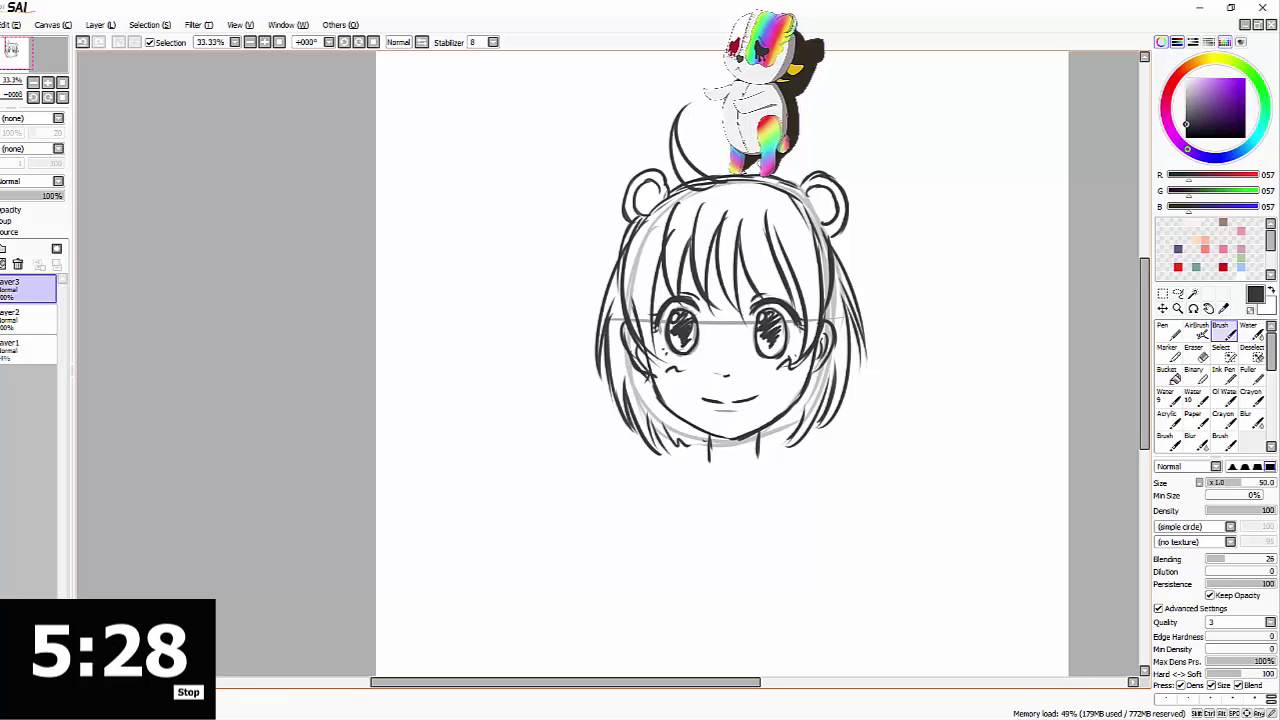
Clean up the crown line at the cowlick's base with the Eraser, then reselect the Brush and hide the guideline layer
{"action": "key", "text": "e"}
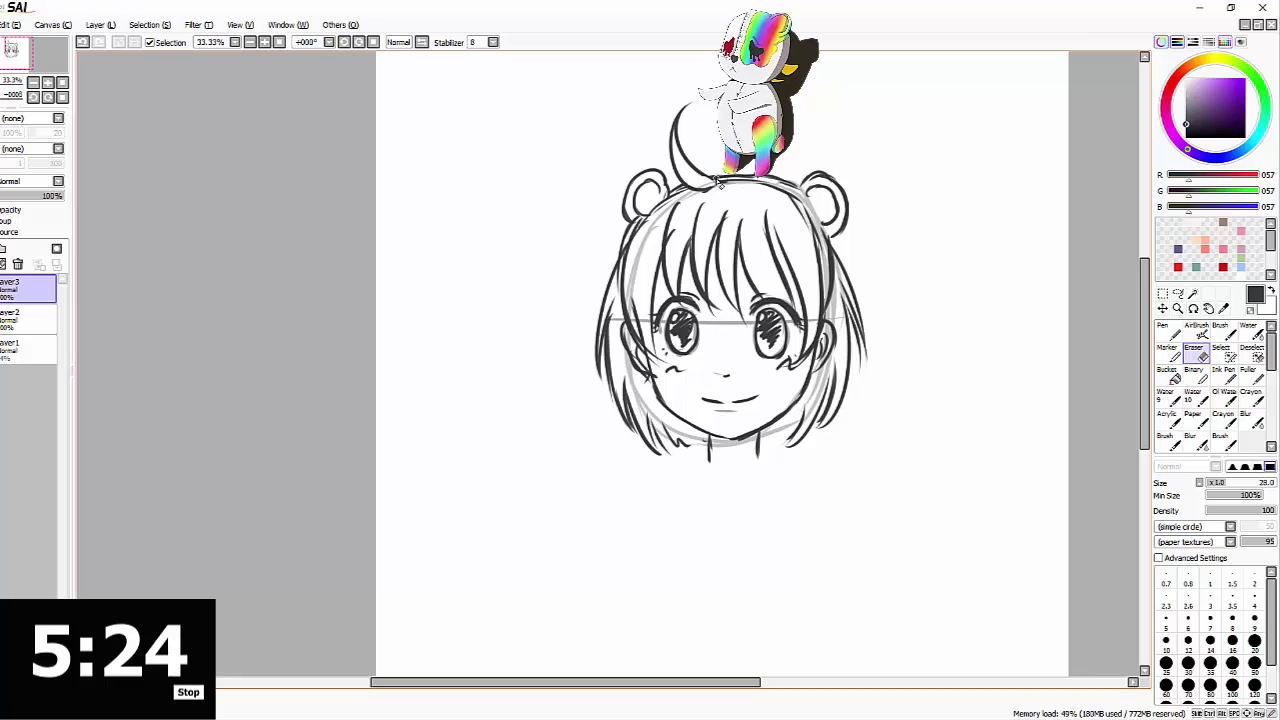
{"action": "left_click", "coordinate": [1227, 331]}
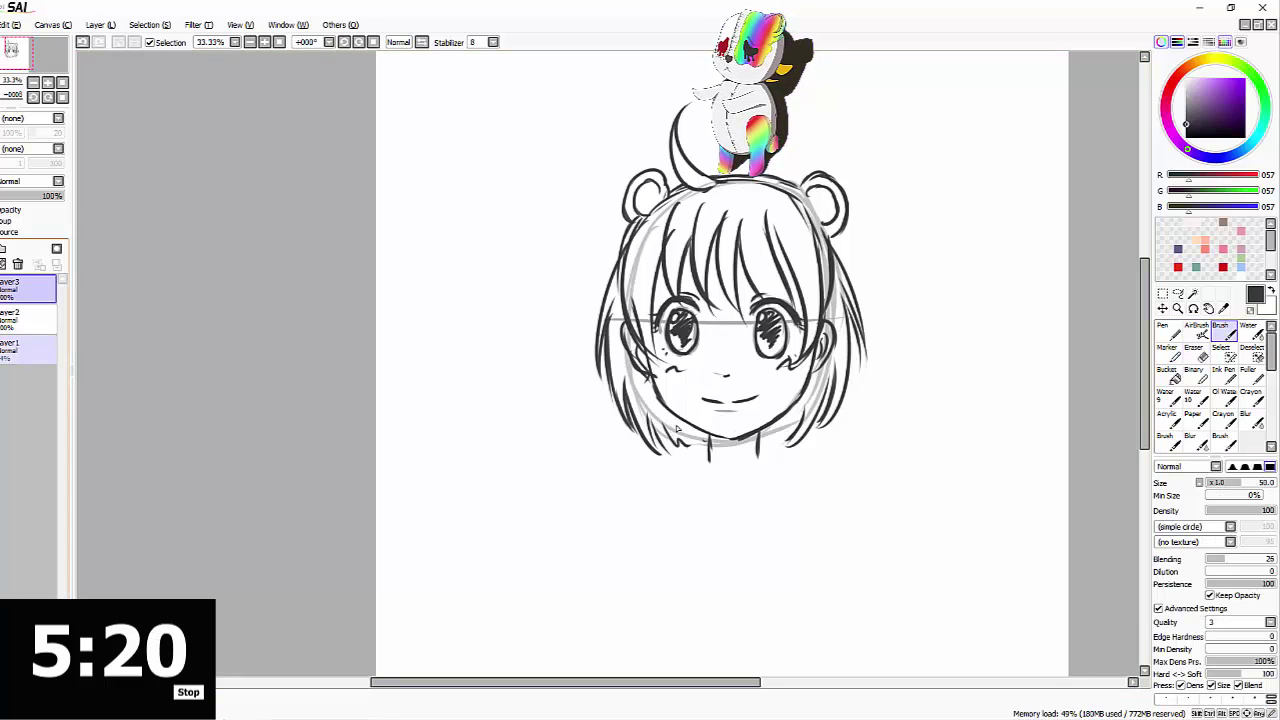
{"action": "left_click", "coordinate": [1, 350]}
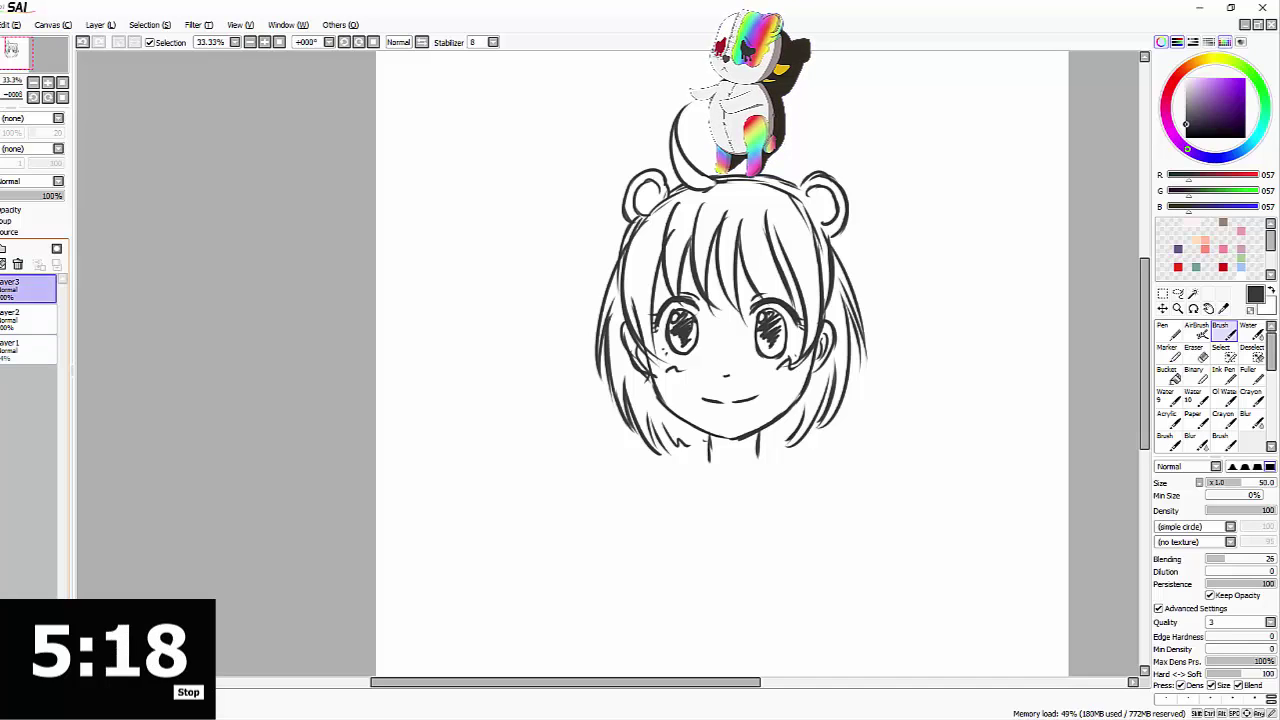
Thicken the fringe with extra dark strokes at the centre strands, the right-hand lock and the left-hand strands
{"action": "scroll", "coordinate": [720, 238], "scroll_direction": "up", "scroll_amount": 1}
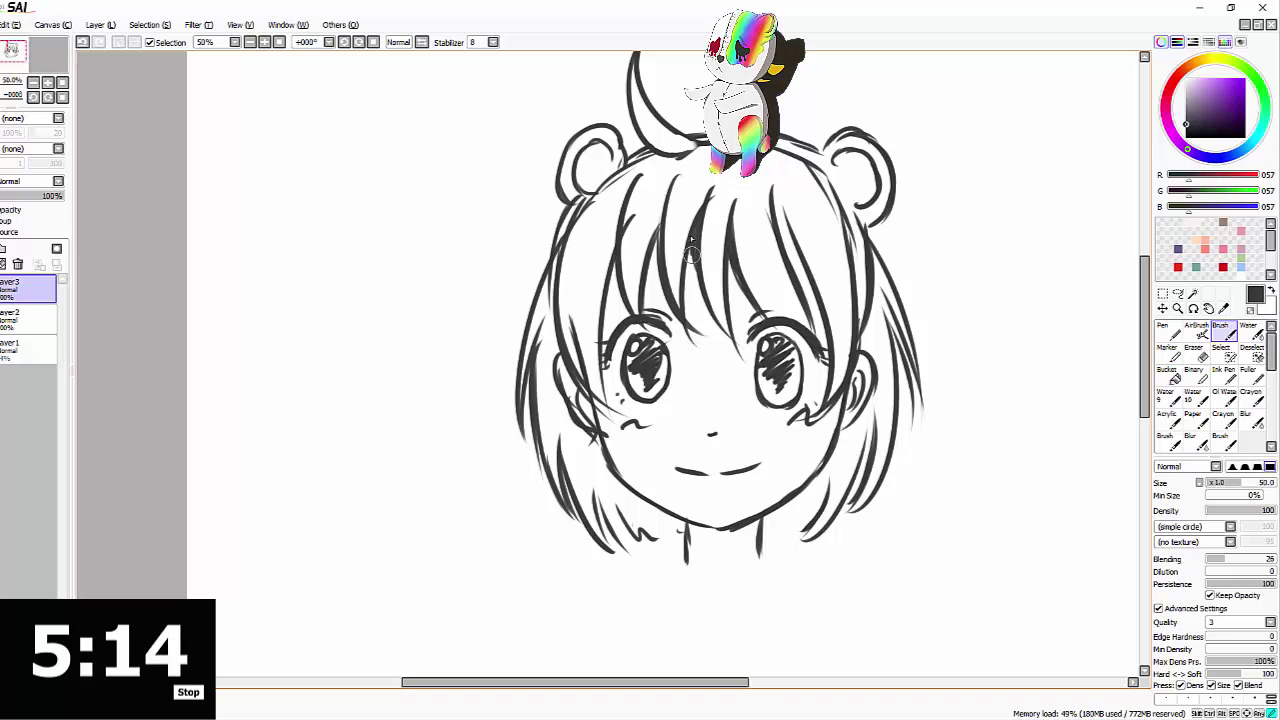
{"action": "mouse_move", "coordinate": [655, 263]}
{"action": "left_mouse_down"}
{"action": "mouse_move", "coordinate": [652, 286]}
{"action": "mouse_move", "coordinate": [687, 318]}
{"action": "left_mouse_up"}
{"action": "left_click_drag", "start_coordinate": [807, 300], "coordinate": [827, 398]}
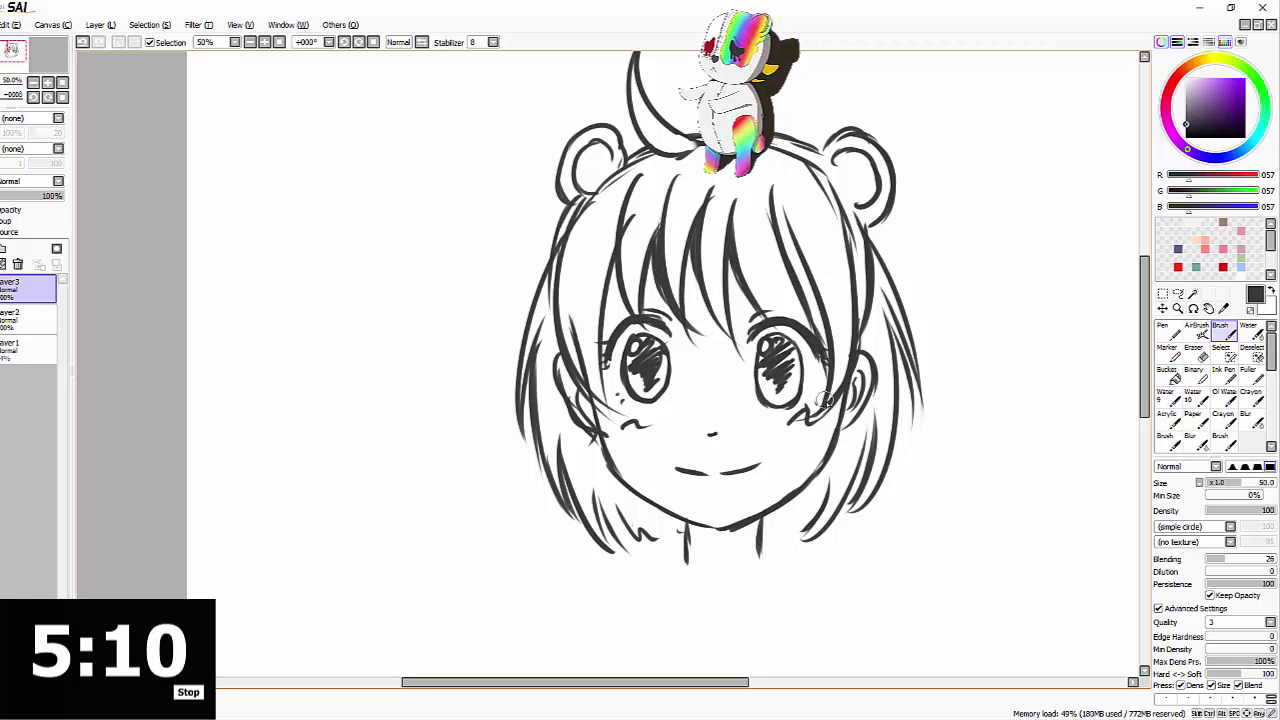
{"action": "left_click_drag", "start_coordinate": [611, 265], "coordinate": [619, 293]}
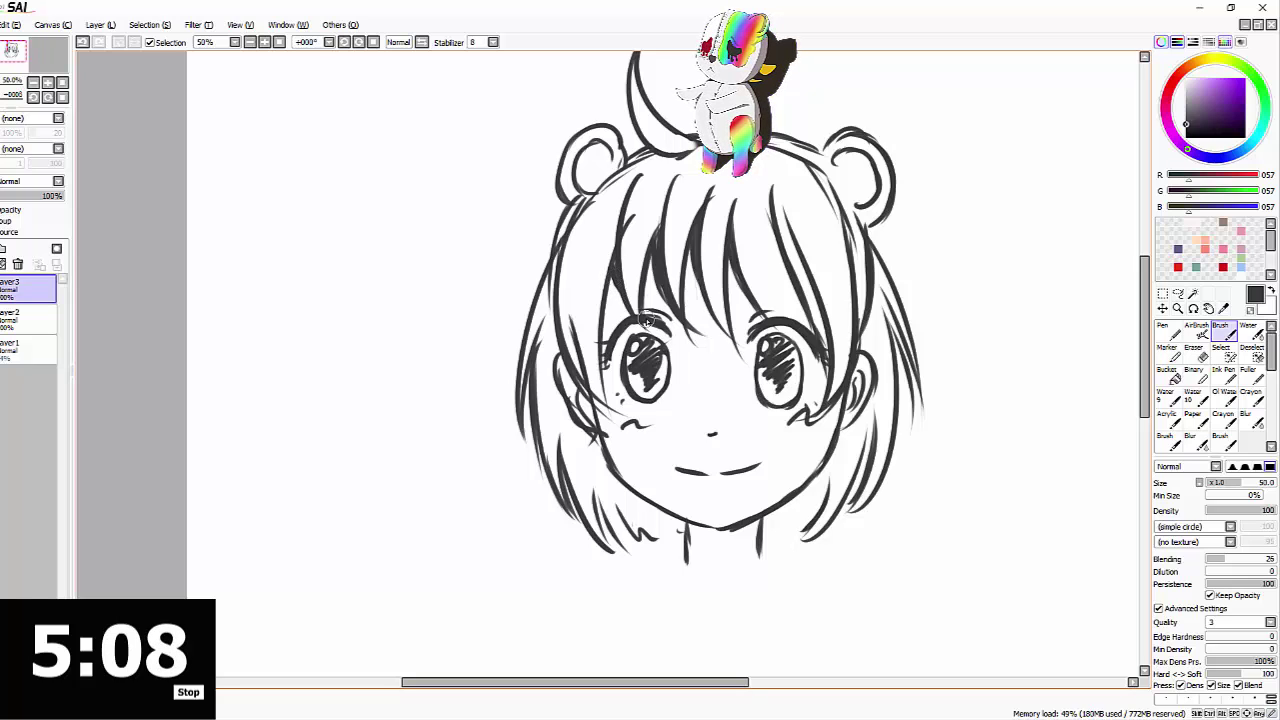
Retouch the left-hand hair lock beside the ear with short strokes, and darken the neck line under the chin
{"action": "left_click_drag", "start_coordinate": [586, 386], "coordinate": [608, 411]}
{"action": "left_click_drag", "start_coordinate": [592, 382], "coordinate": [611, 419]}
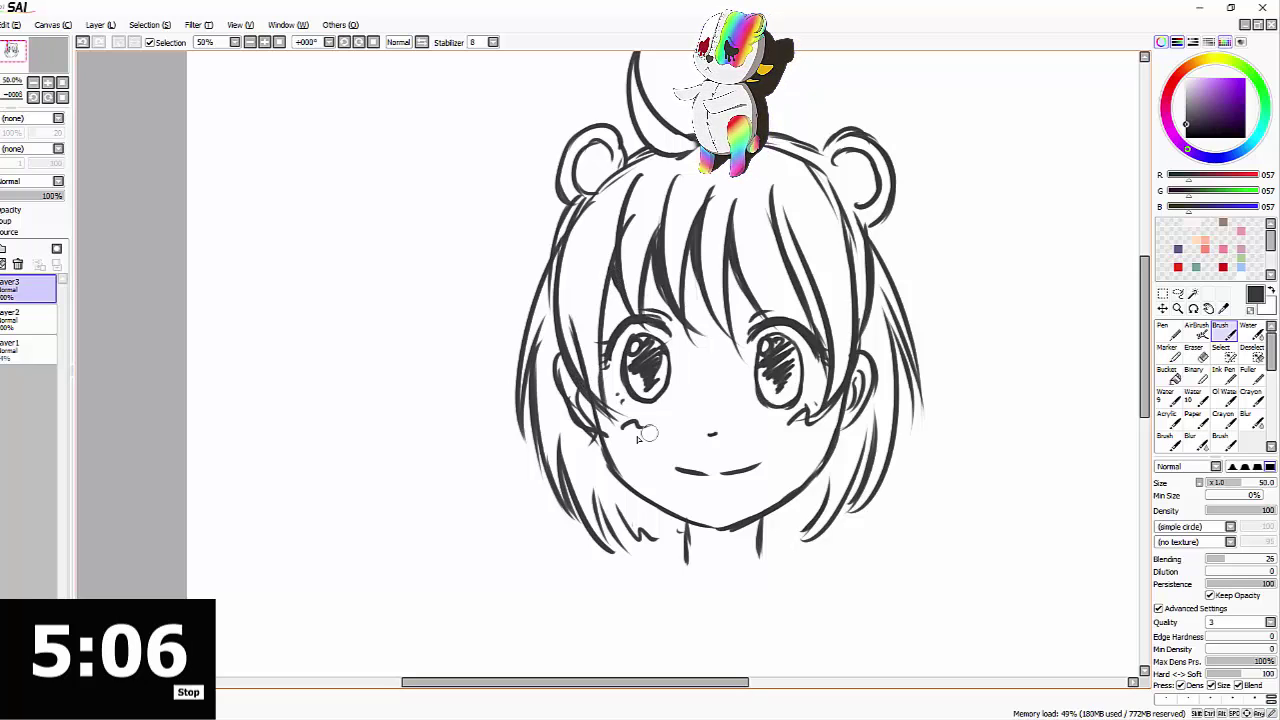
{"action": "left_click_drag", "start_coordinate": [572, 374], "coordinate": [577, 402]}
{"action": "mouse_move", "coordinate": [764, 518]}
{"action": "left_mouse_down"}
{"action": "mouse_move", "coordinate": [747, 528]}
{"action": "mouse_move", "coordinate": [761, 520]}
{"action": "mouse_move", "coordinate": [756, 554]}
{"action": "mouse_move", "coordinate": [690, 543]}
{"action": "mouse_move", "coordinate": [690, 526]}
{"action": "mouse_move", "coordinate": [722, 538]}
{"action": "mouse_move", "coordinate": [766, 527]}
{"action": "left_mouse_up"}
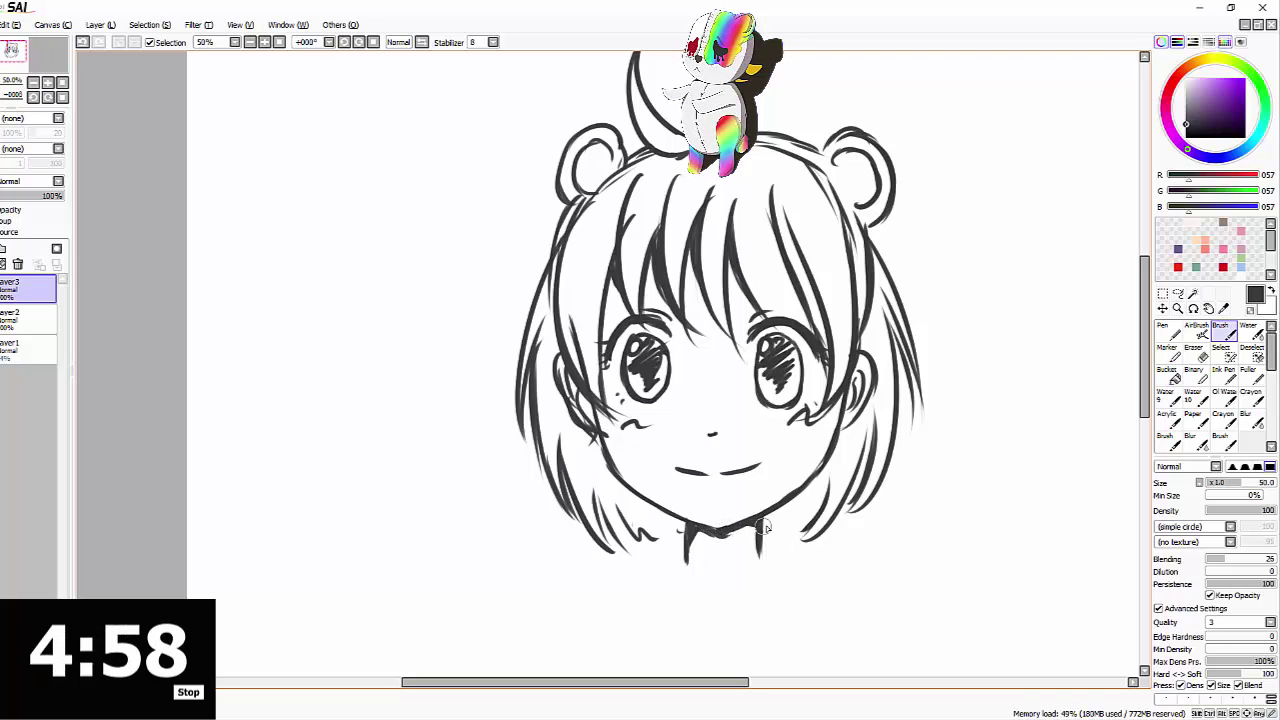
Ink a shirt collar below the neck with a V-shaped opening and two rounded flaps meeting at the centre
{"action": "left_click_drag", "start_coordinate": [1146, 373], "coordinate": [1147, 394]}
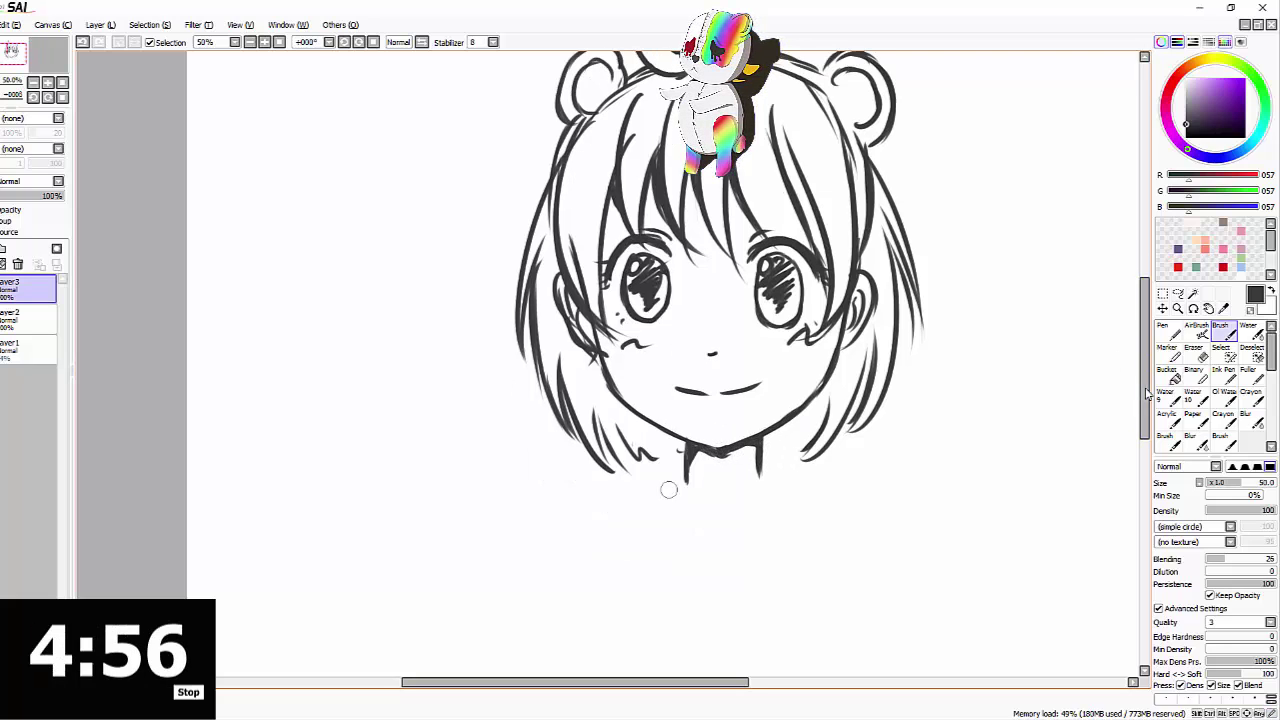
{"action": "mouse_move", "coordinate": [686, 474]}
{"action": "left_mouse_down"}
{"action": "mouse_move", "coordinate": [736, 510]}
{"action": "mouse_move", "coordinate": [711, 499]}
{"action": "mouse_move", "coordinate": [729, 526]}
{"action": "left_mouse_up"}
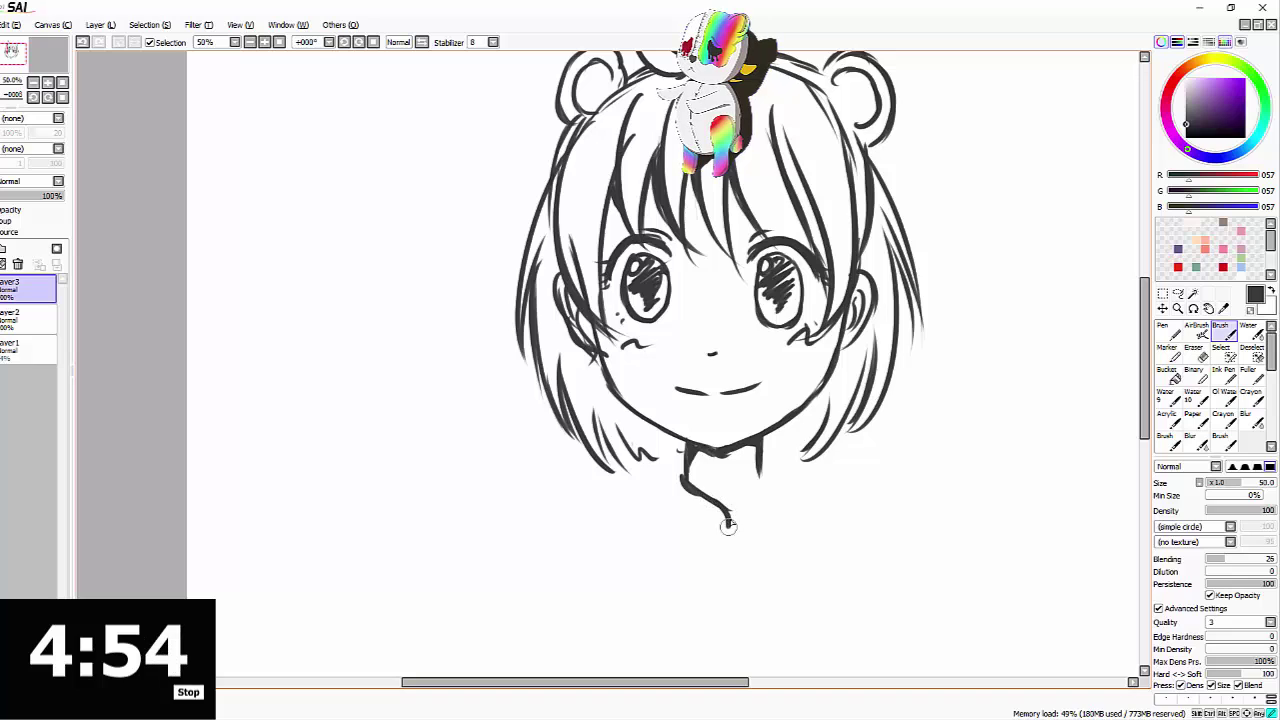
{"action": "left_click_drag", "start_coordinate": [763, 472], "coordinate": [729, 522]}
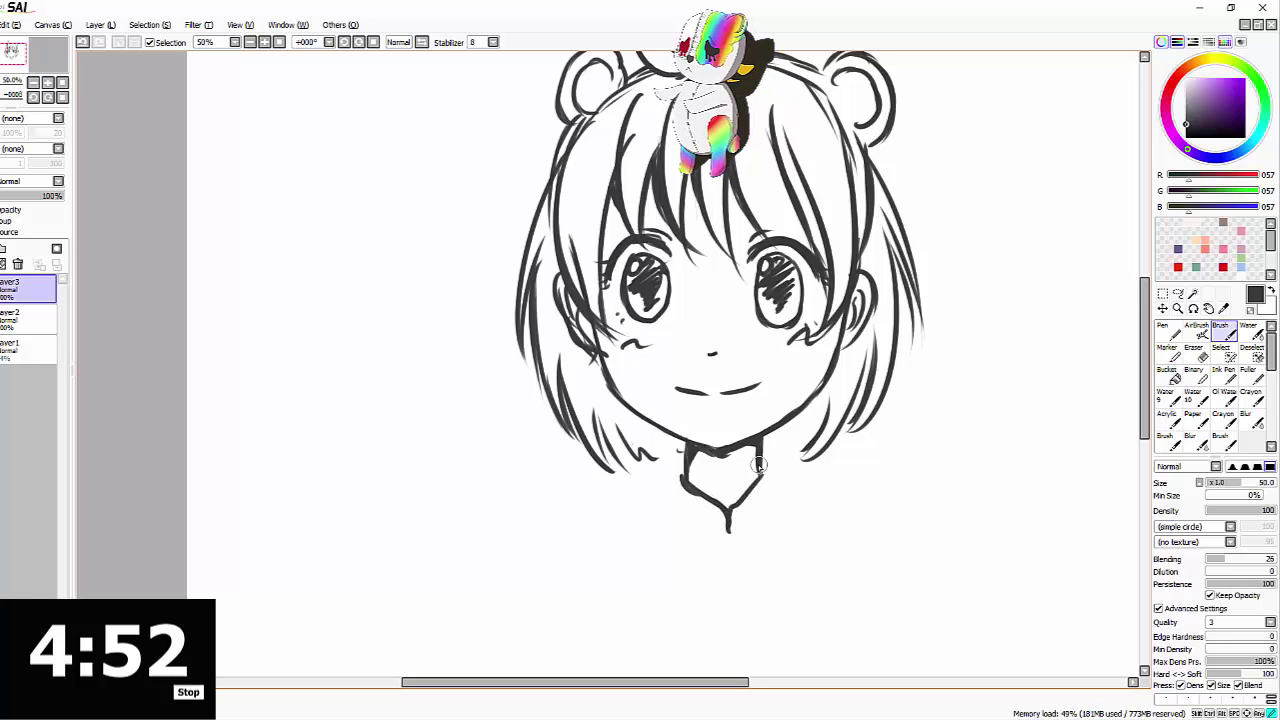
{"action": "mouse_move", "coordinate": [758, 462]}
{"action": "left_mouse_down"}
{"action": "mouse_move", "coordinate": [788, 480]}
{"action": "mouse_move", "coordinate": [793, 503]}
{"action": "left_mouse_up"}
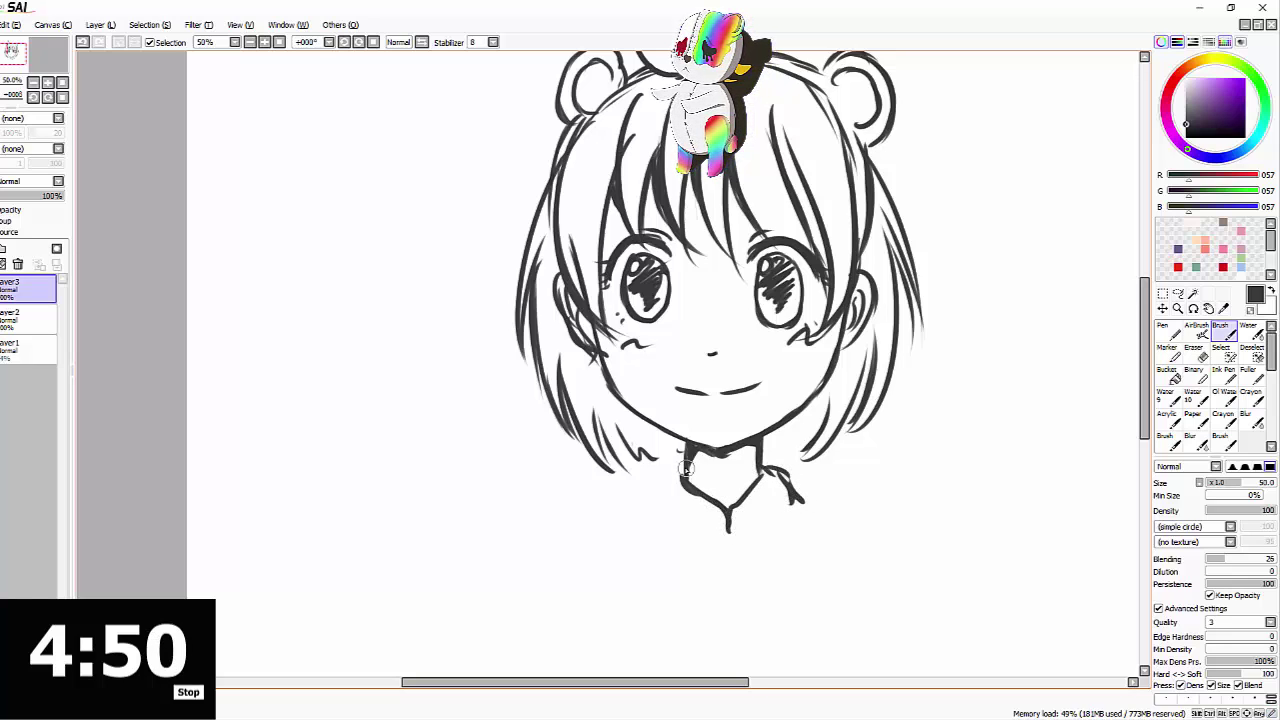
{"action": "mouse_move", "coordinate": [686, 469]}
{"action": "left_mouse_down"}
{"action": "mouse_move", "coordinate": [651, 512]}
{"action": "mouse_move", "coordinate": [689, 556]}
{"action": "mouse_move", "coordinate": [717, 545]}
{"action": "mouse_move", "coordinate": [713, 559]}
{"action": "mouse_move", "coordinate": [734, 522]}
{"action": "mouse_move", "coordinate": [755, 560]}
{"action": "left_mouse_up"}
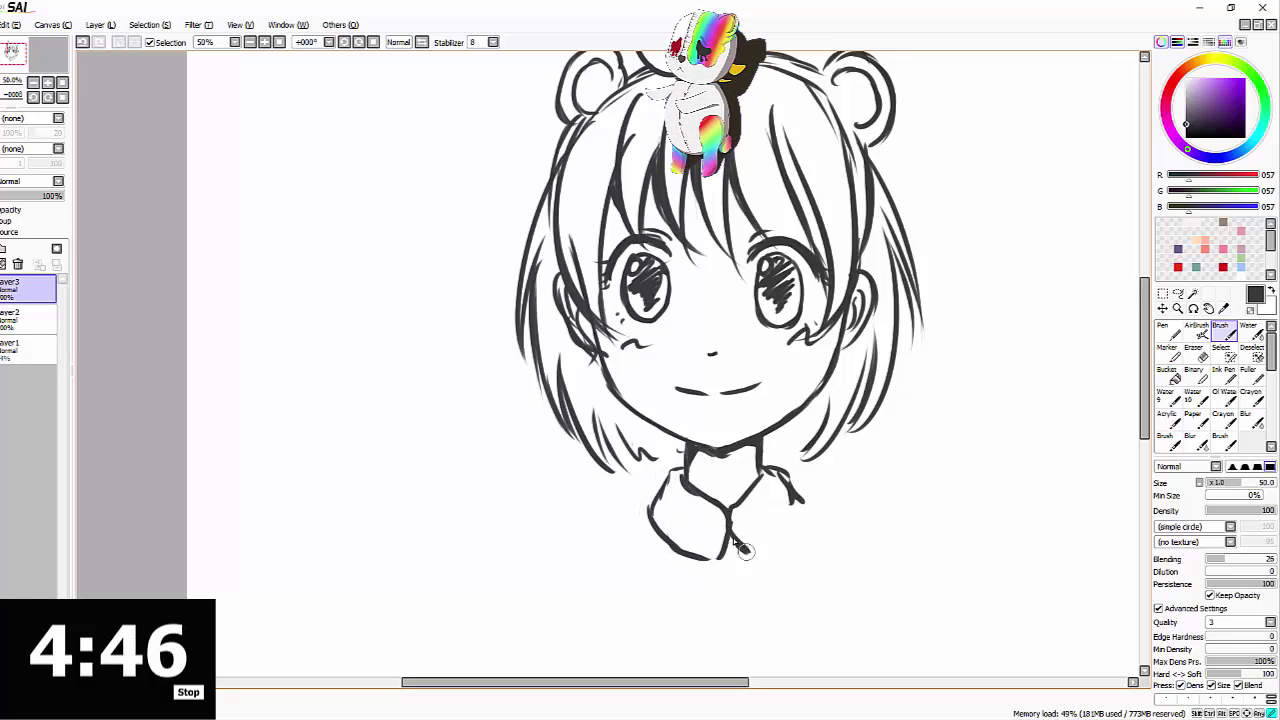
{"action": "mouse_move", "coordinate": [797, 494]}
{"action": "left_mouse_down"}
{"action": "mouse_move", "coordinate": [784, 544]}
{"action": "mouse_move", "coordinate": [795, 522]}
{"action": "mouse_move", "coordinate": [760, 563]}
{"action": "left_mouse_up"}
Ink both shoulder lines sloping outward from the sides of the collar
{"action": "key", "text": "minus"}
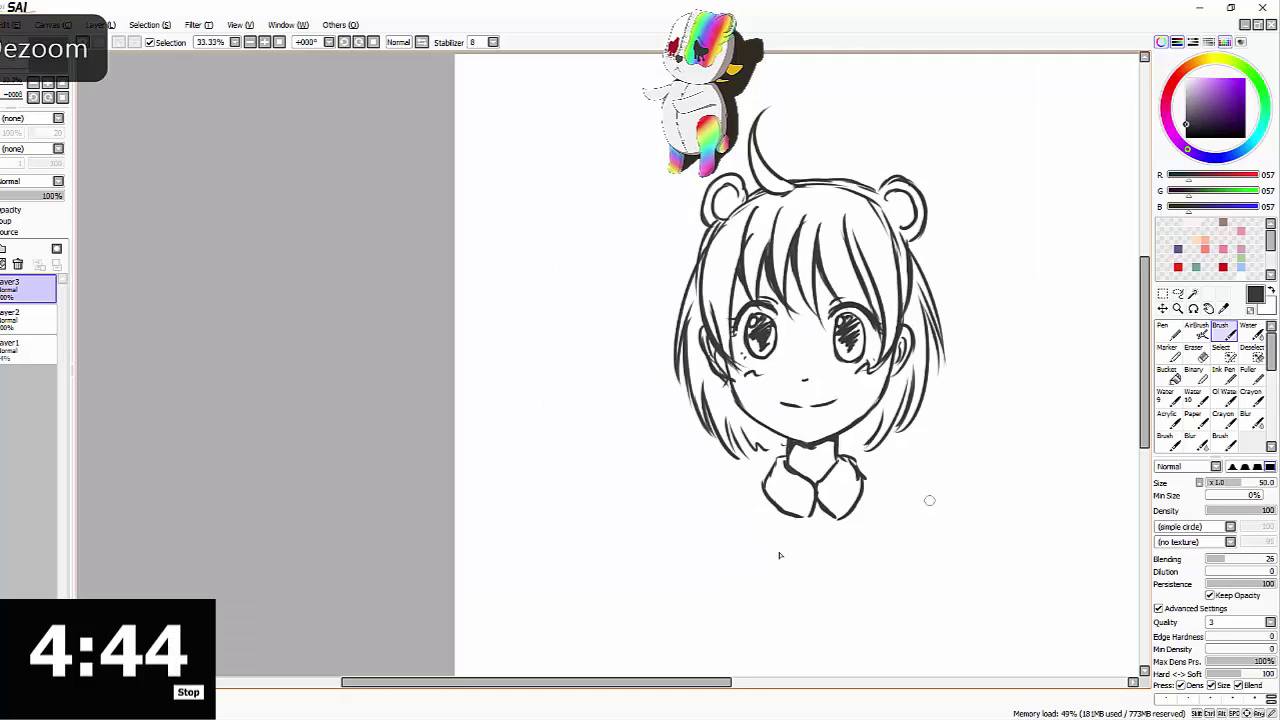
{"action": "left_click_drag", "start_coordinate": [760, 484], "coordinate": [686, 516]}
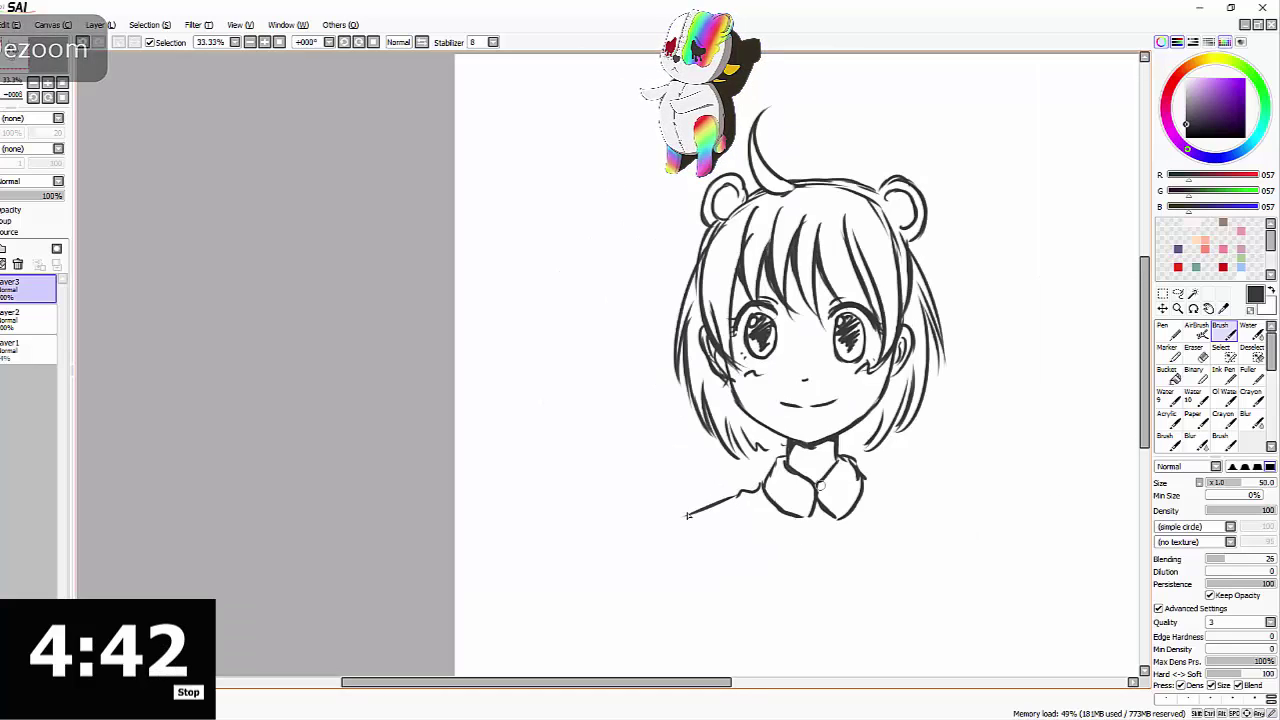
{"action": "left_click_drag", "start_coordinate": [862, 479], "coordinate": [966, 512]}
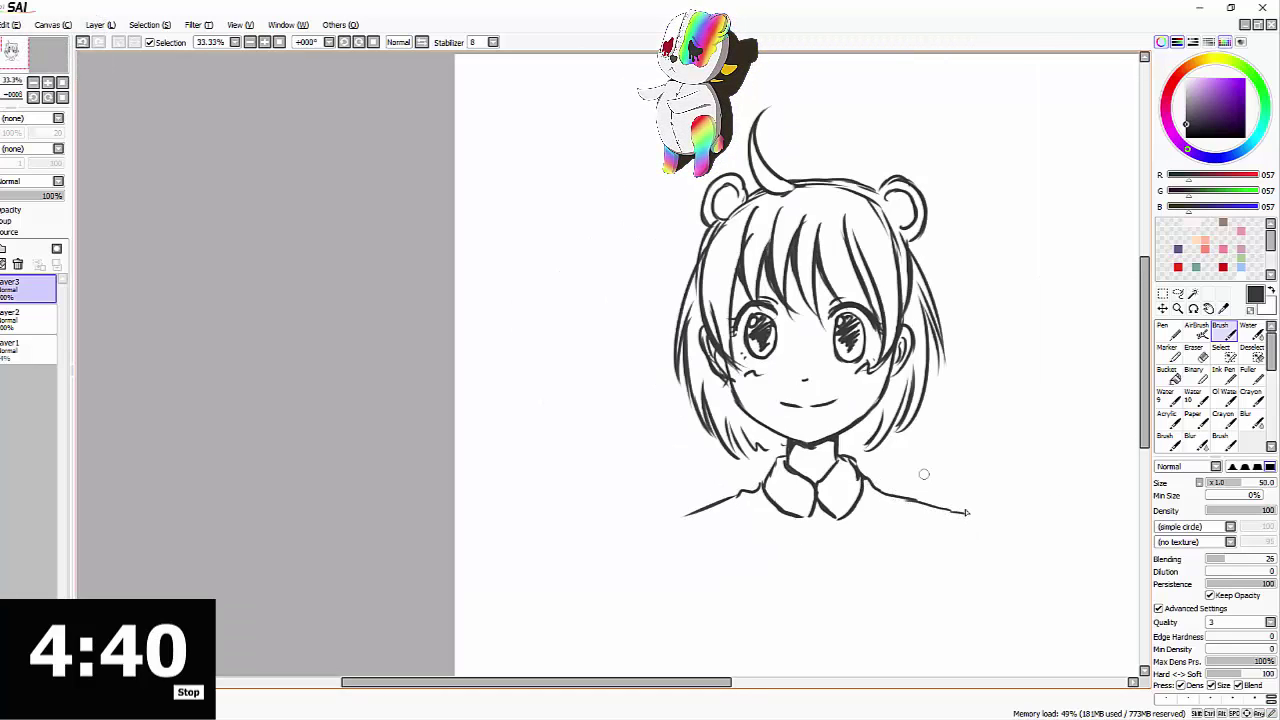
{"action": "left_click_drag", "start_coordinate": [716, 682], "coordinate": [765, 682]}
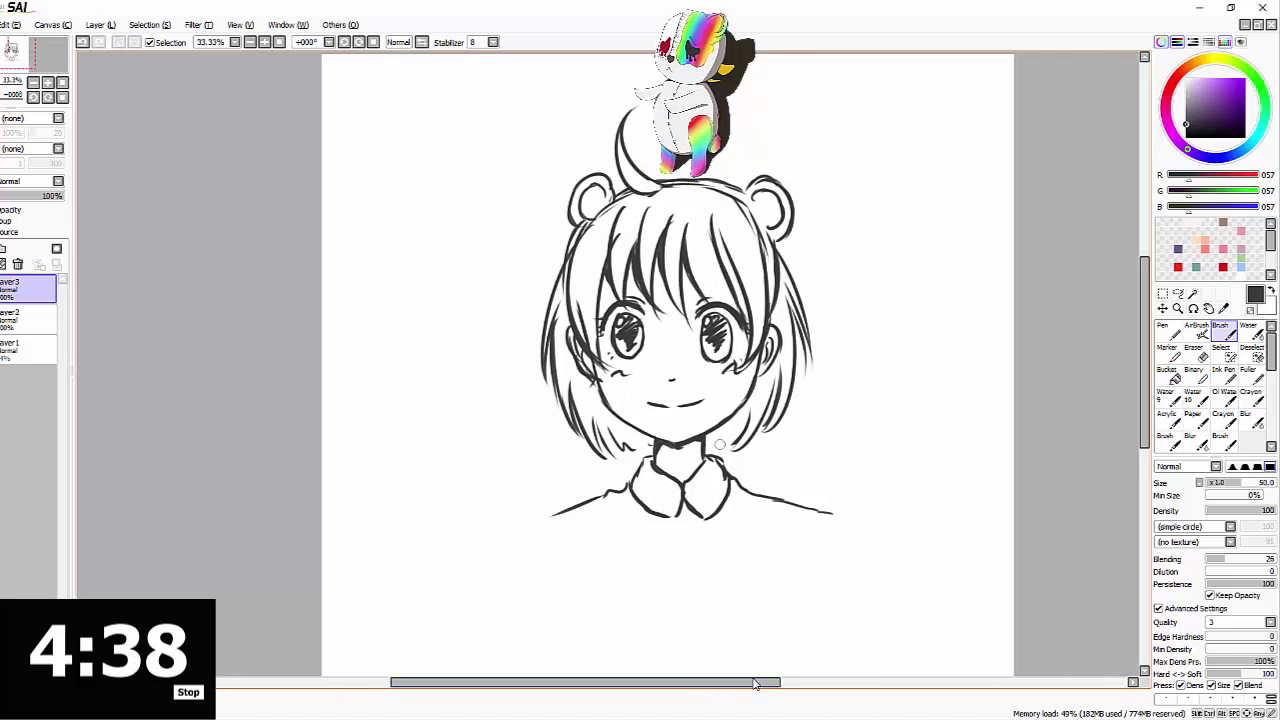
Add a new layer above the ink layers and draw thin arched eyebrows above both eyes
{"action": "left_click", "coordinate": [2, 249]}
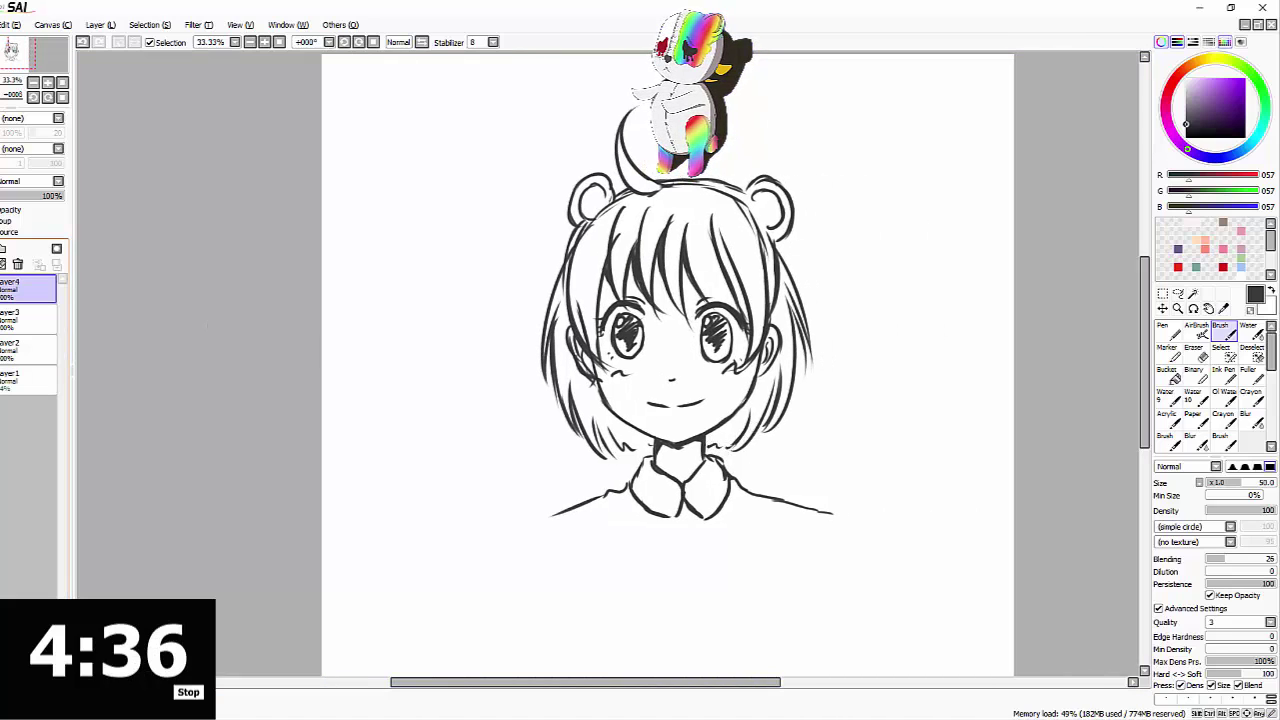
{"action": "scroll", "coordinate": [738, 265], "scroll_direction": "up", "scroll_amount": 1}
{"action": "left_click_drag", "start_coordinate": [688, 278], "coordinate": [750, 292]}
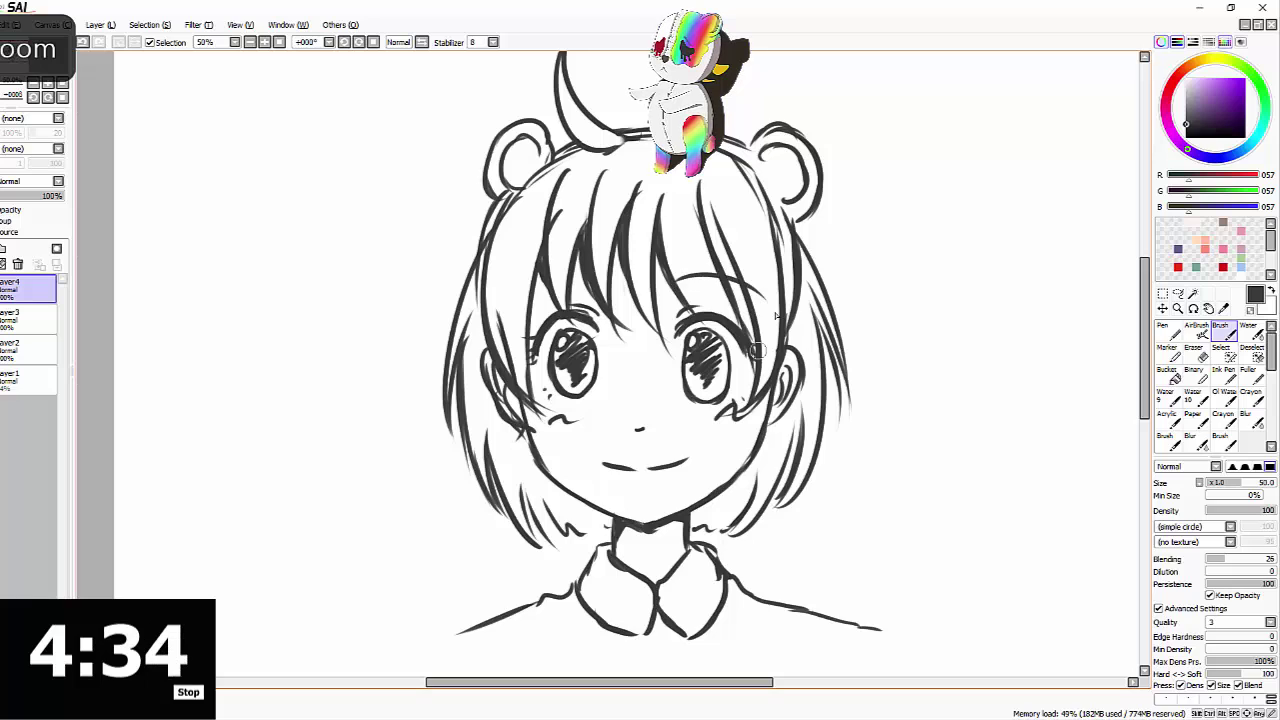
{"action": "scroll", "coordinate": [790, 476], "scroll_direction": "down", "scroll_amount": 1}
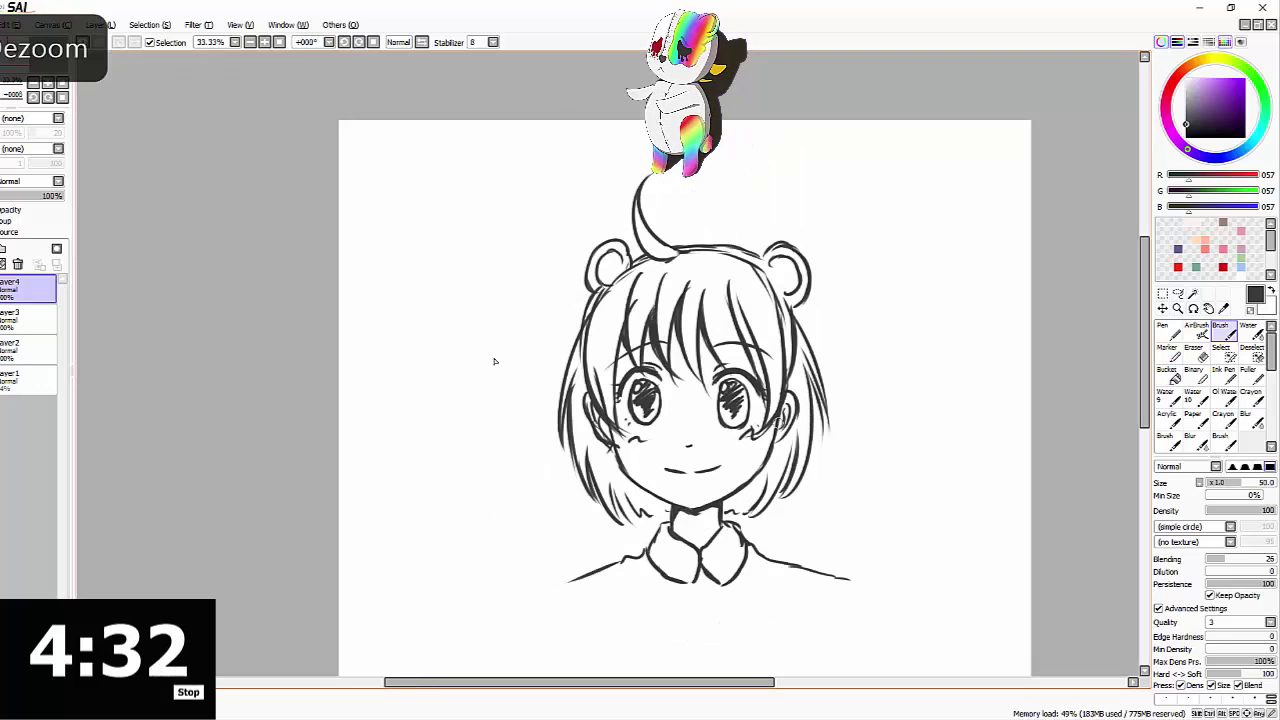
{"action": "key", "text": "ctrl+z"}
Mirror the view, merge the eyebrow layer into the hair layer, and clean up the side hair lines with the Eraser
{"action": "key", "text": "h"}
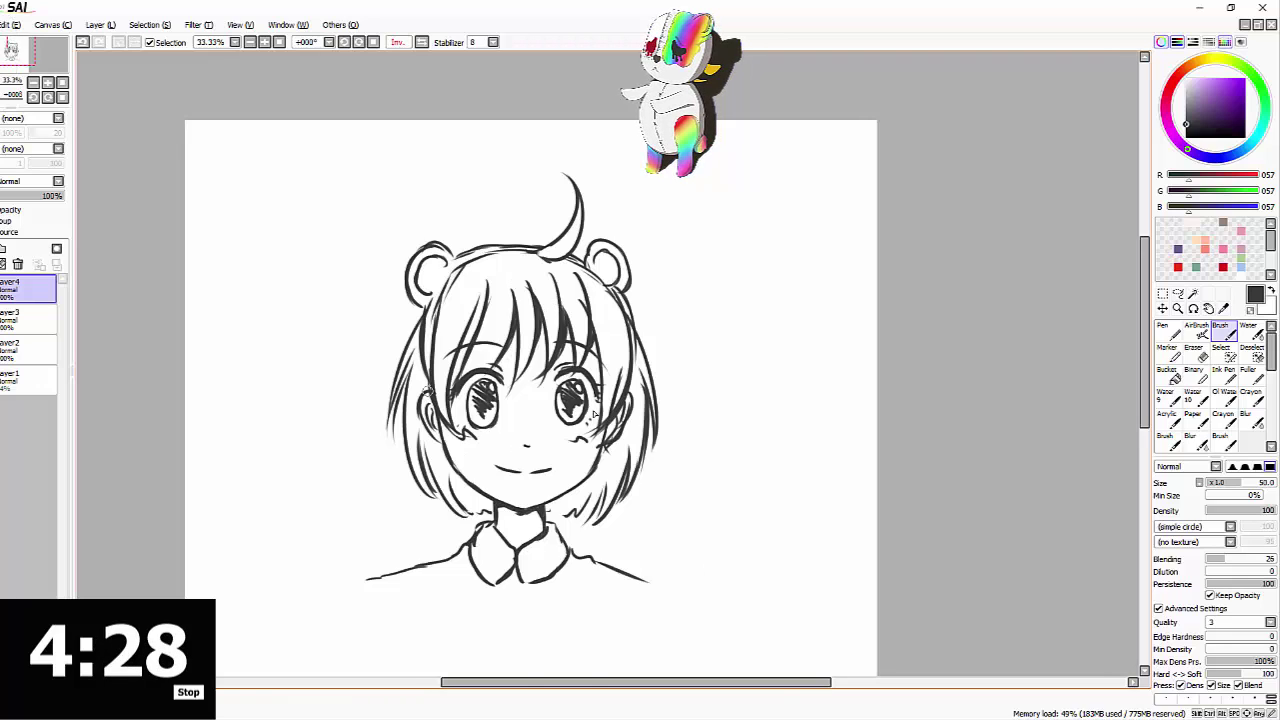
{"action": "scroll", "coordinate": [430, 392], "scroll_direction": "up", "scroll_amount": 1}
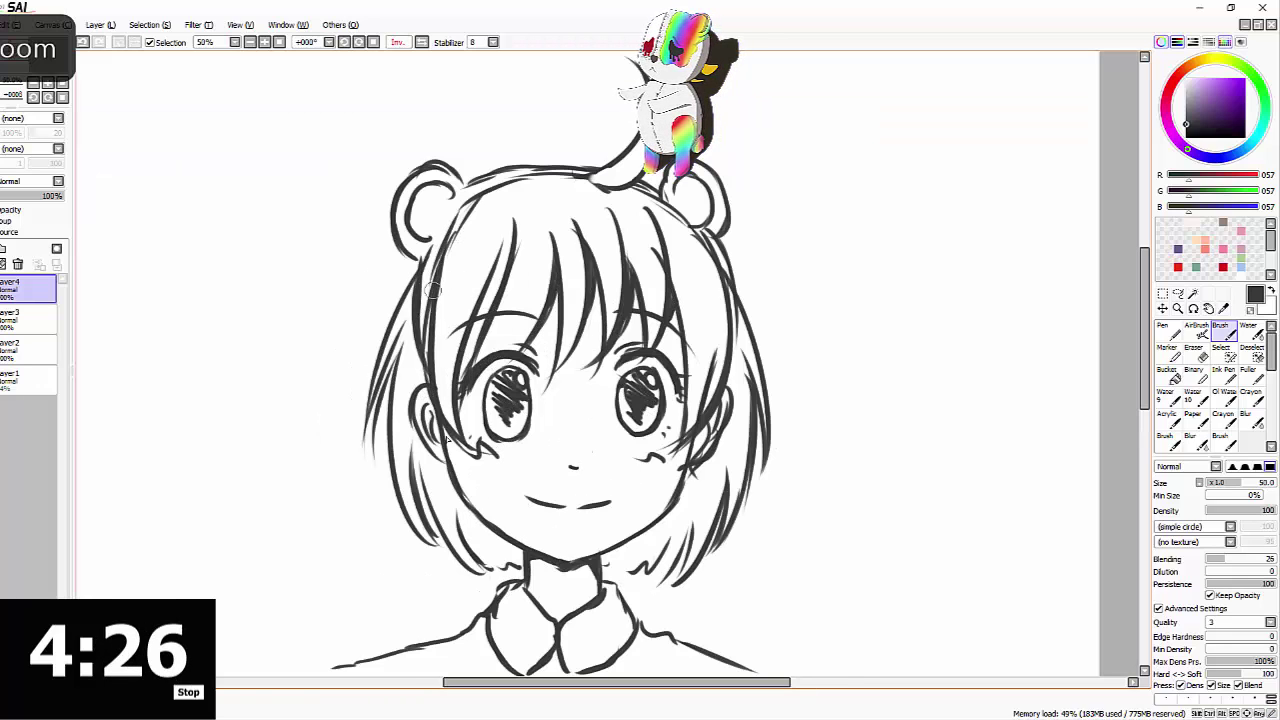
{"action": "scroll", "coordinate": [480, 488], "scroll_direction": "down", "scroll_amount": 1}
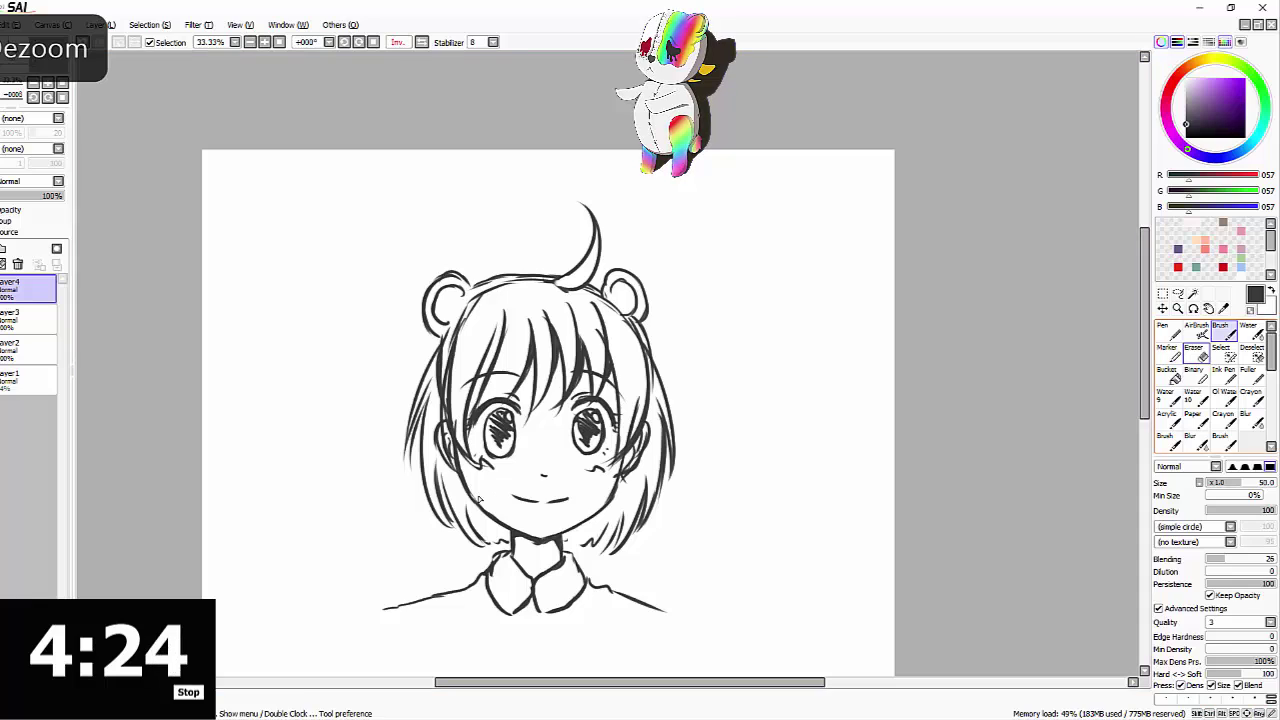
{"action": "key", "text": "e"}
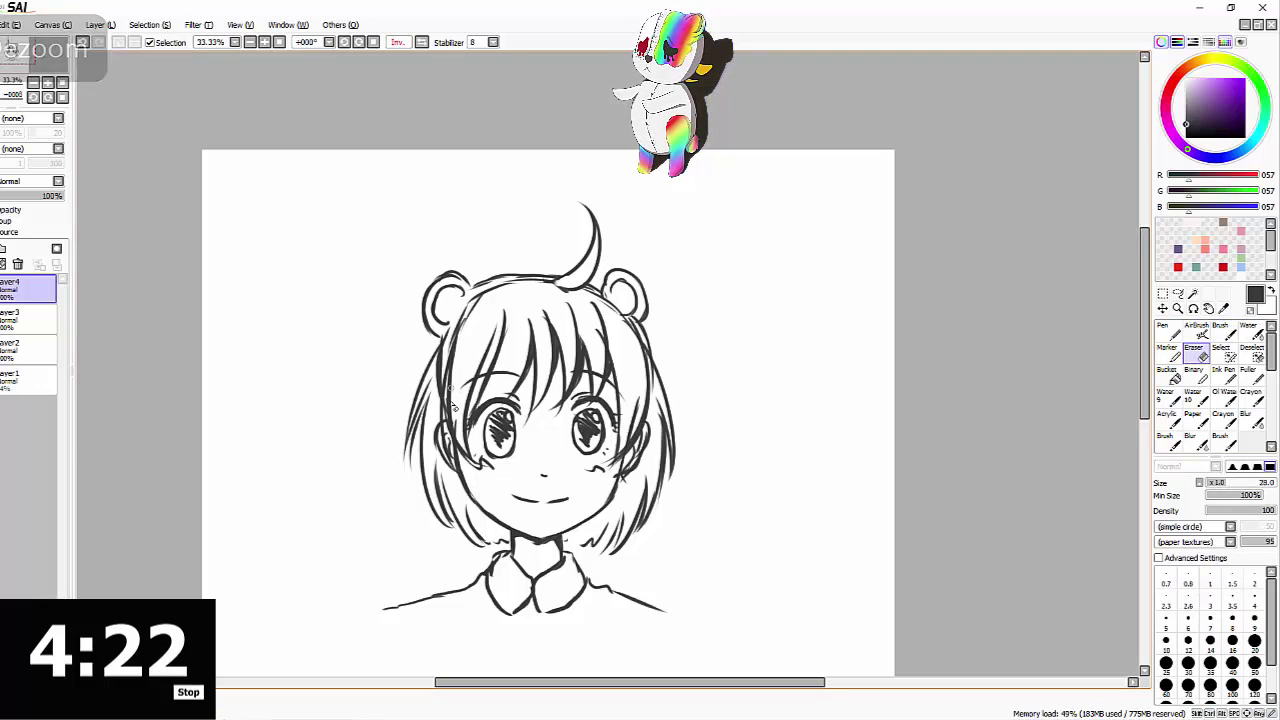
{"action": "left_click", "coordinate": [17, 264]}
{"action": "scroll", "coordinate": [450, 380], "scroll_direction": "up", "scroll_amount": 1}
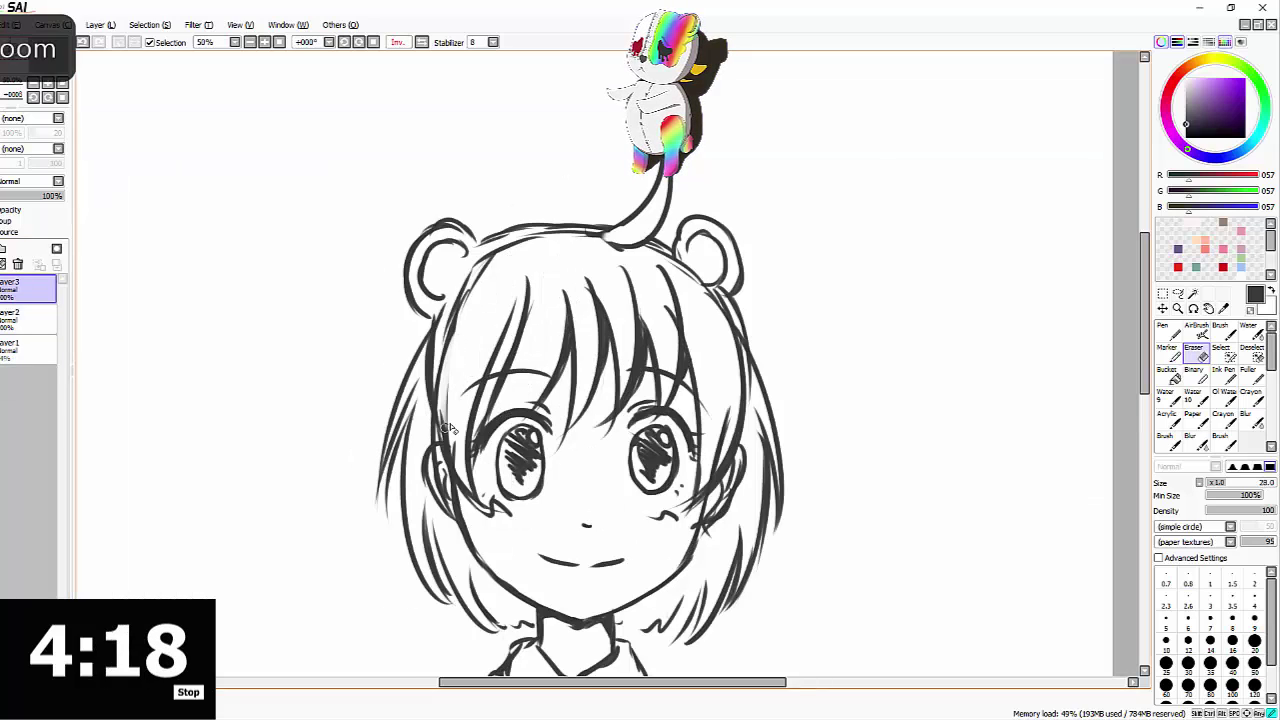
{"action": "scroll", "coordinate": [445, 397], "scroll_direction": "down", "scroll_amount": 1}
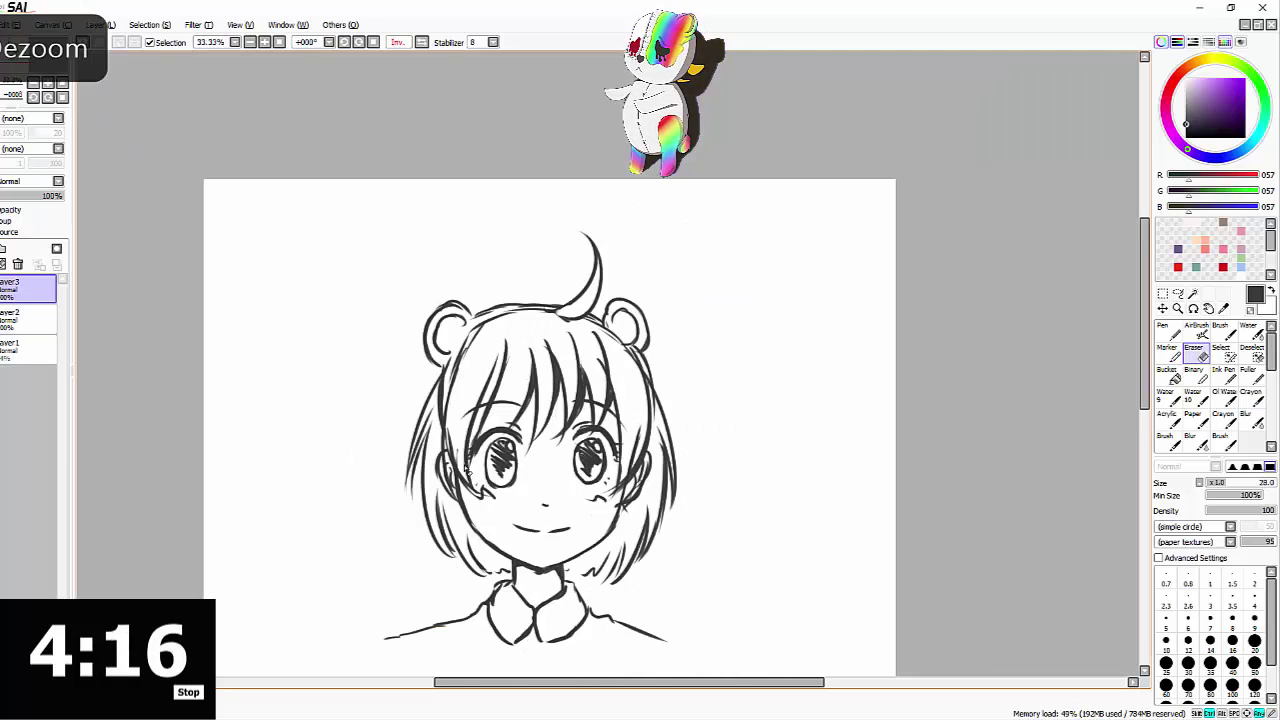
Reinforce the hair outline along the crown between the bear ears with the Brush, and restore the unmirrored view
{"action": "left_click", "coordinate": [1221, 332]}
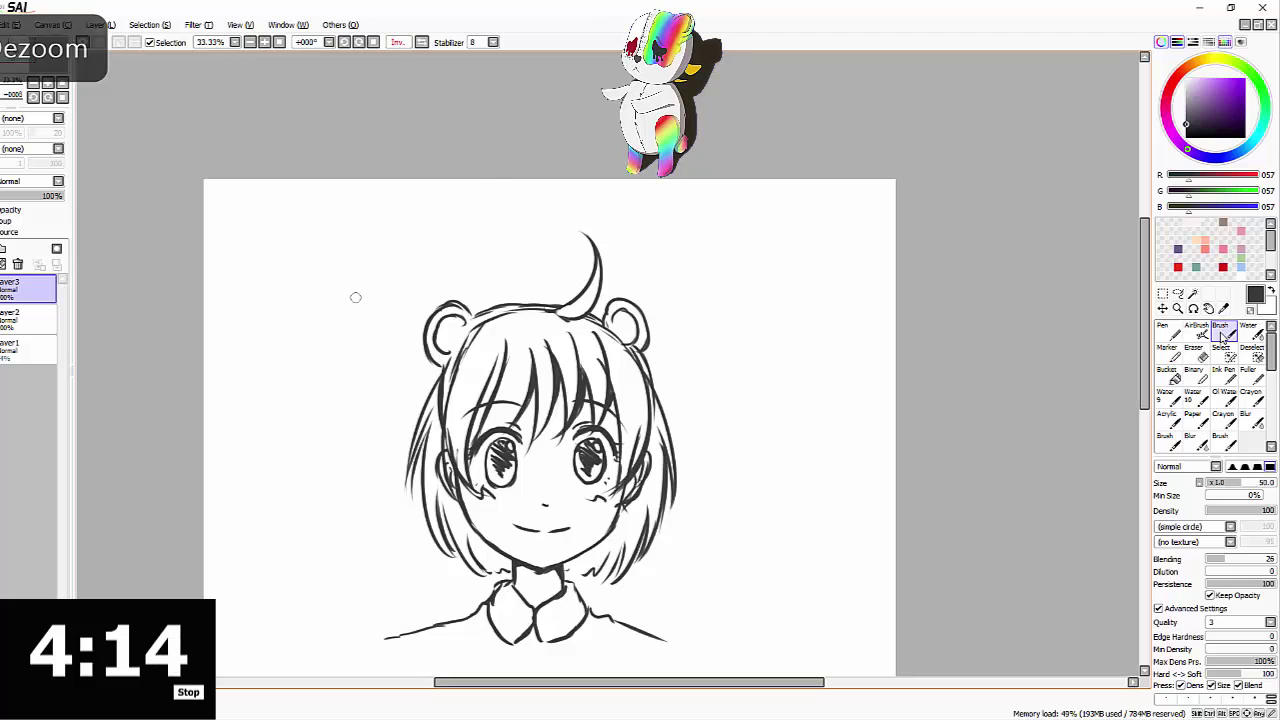
{"action": "scroll", "coordinate": [445, 412], "scroll_direction": "up", "scroll_amount": 1}
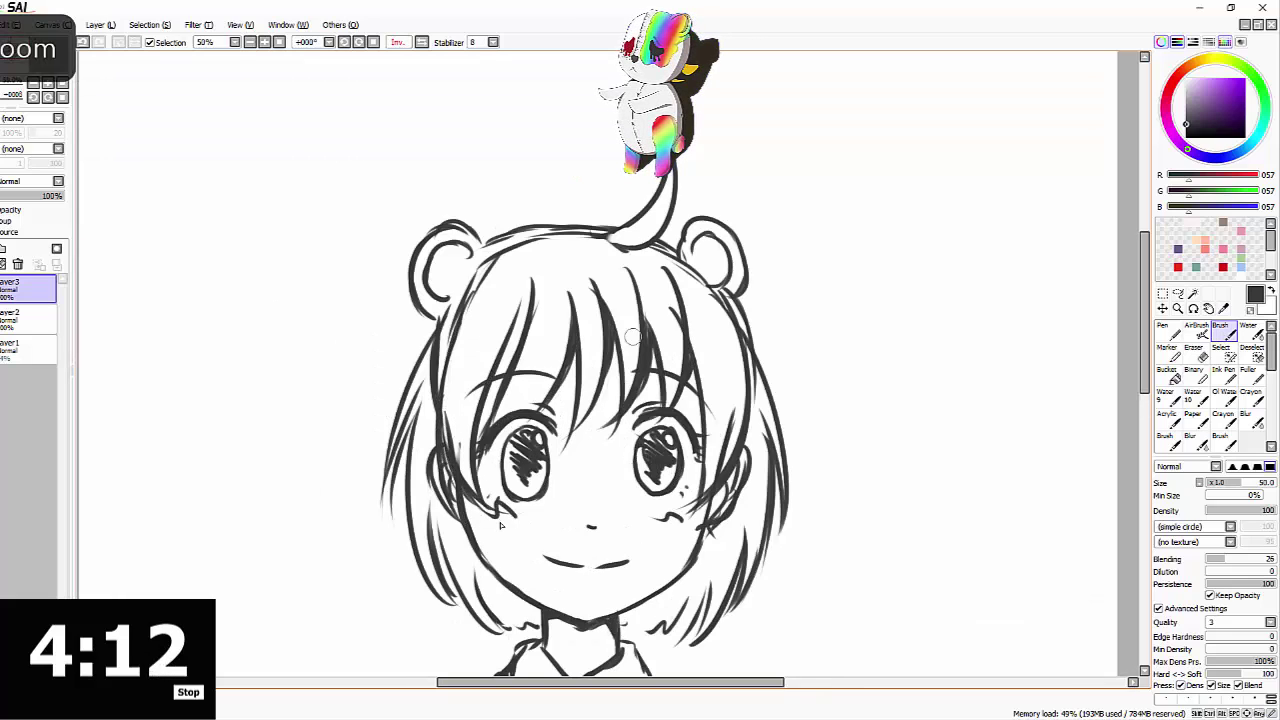
{"action": "left_click_drag", "start_coordinate": [466, 298], "coordinate": [562, 234]}
{"action": "key", "text": "h"}
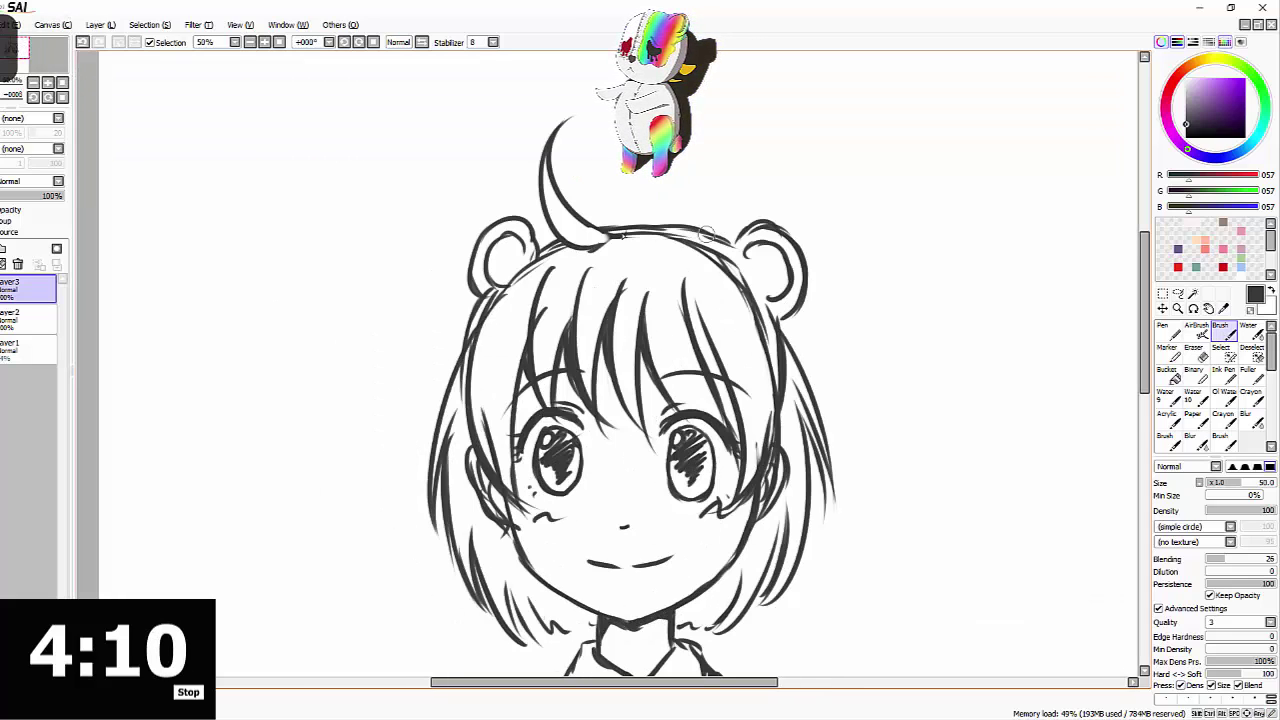
Add eyelash strokes at the outer eye corners and fine inner strands to the side hair
{"action": "scroll", "coordinate": [705, 234], "scroll_direction": "down", "scroll_amount": 1}
{"action": "scroll", "coordinate": [680, 318], "scroll_direction": "up", "scroll_amount": 1}
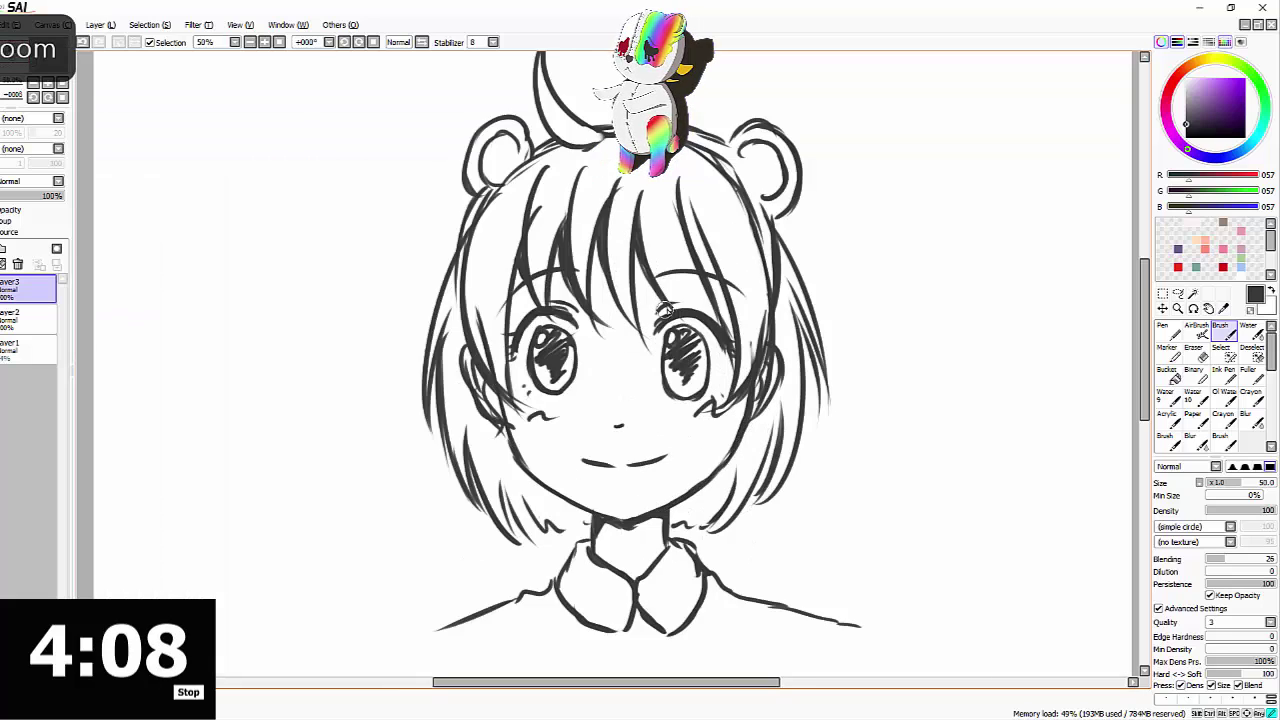
{"action": "scroll", "coordinate": [697, 313], "scroll_direction": "down", "scroll_amount": 1}
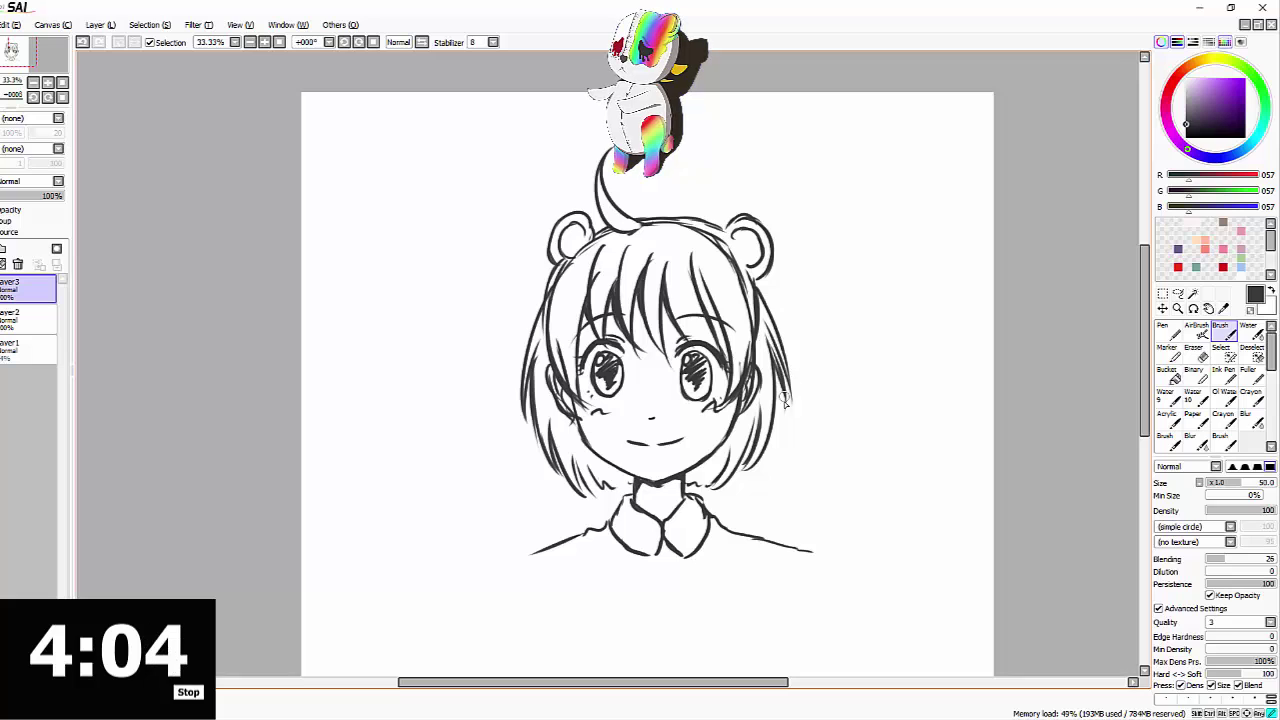
{"action": "scroll", "coordinate": [701, 478], "scroll_direction": "up", "scroll_amount": 1}
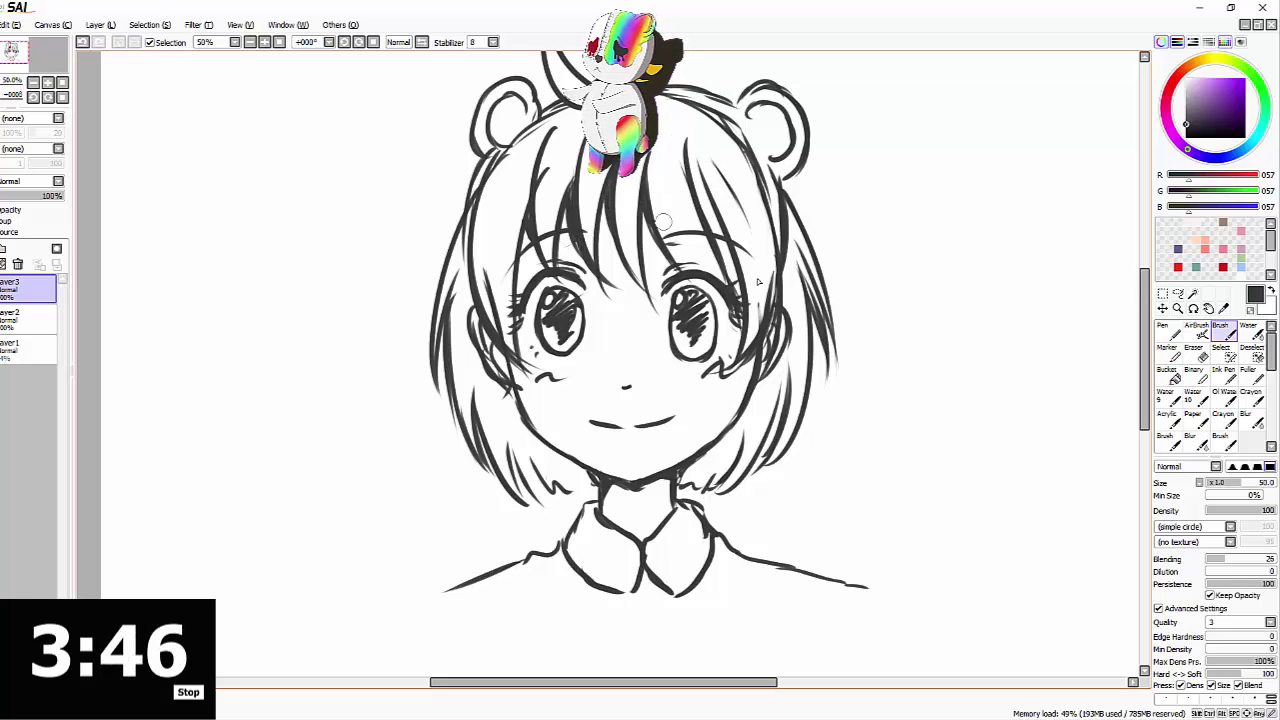
{"action": "left_click_drag", "start_coordinate": [534, 141], "coordinate": [495, 298]}
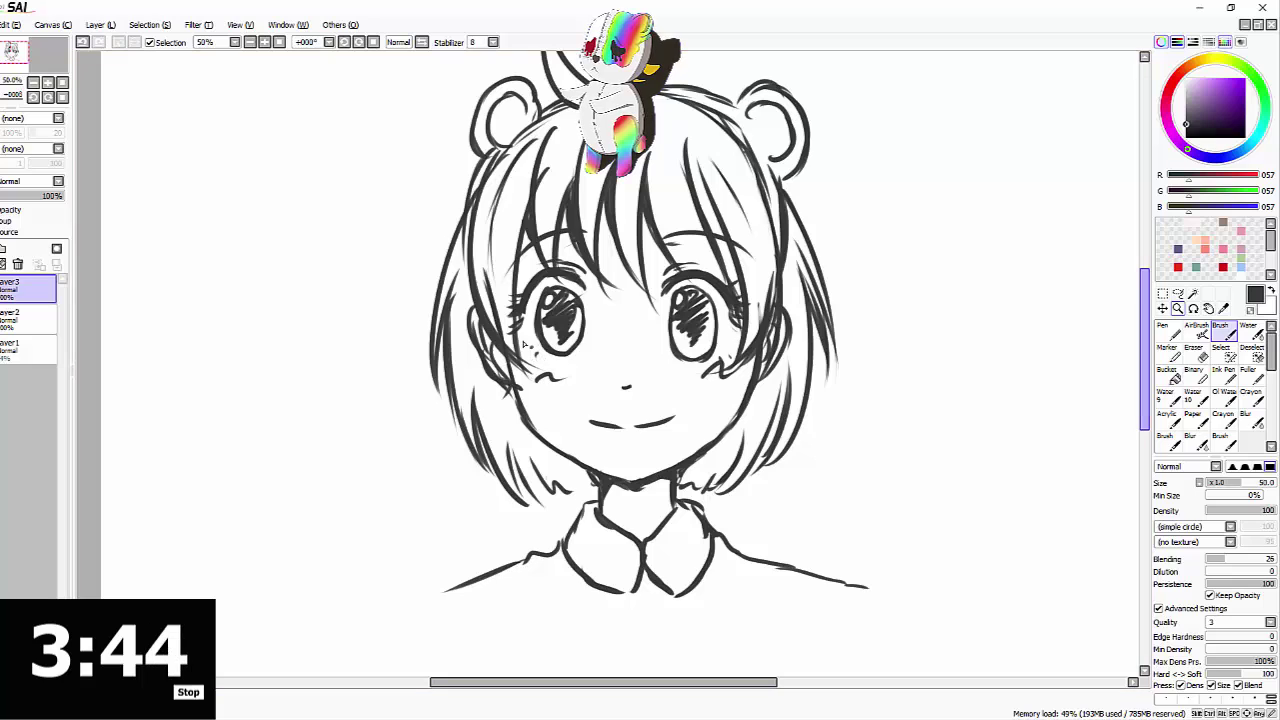
Erase stray face lines overlapping the side hair on the face layer, undo the last stroke, and reselect the Brush
{"action": "left_click", "coordinate": [1201, 357]}
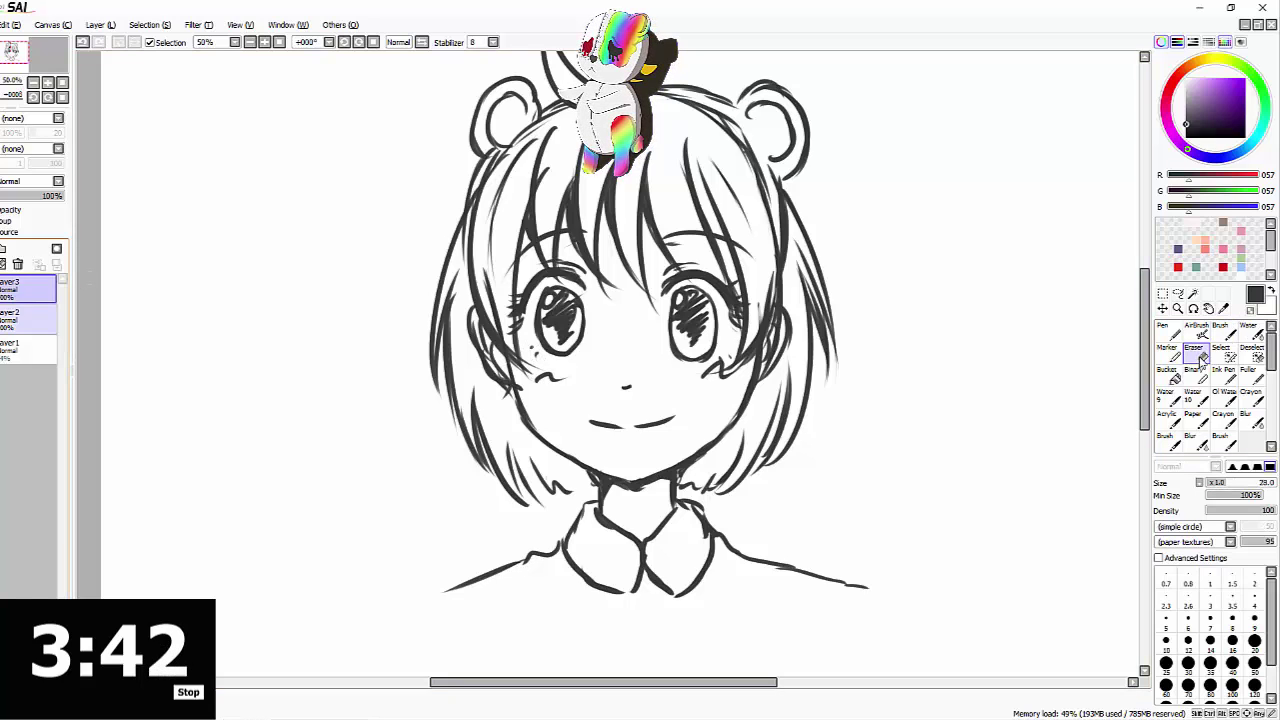
{"action": "left_click", "coordinate": [27, 322]}
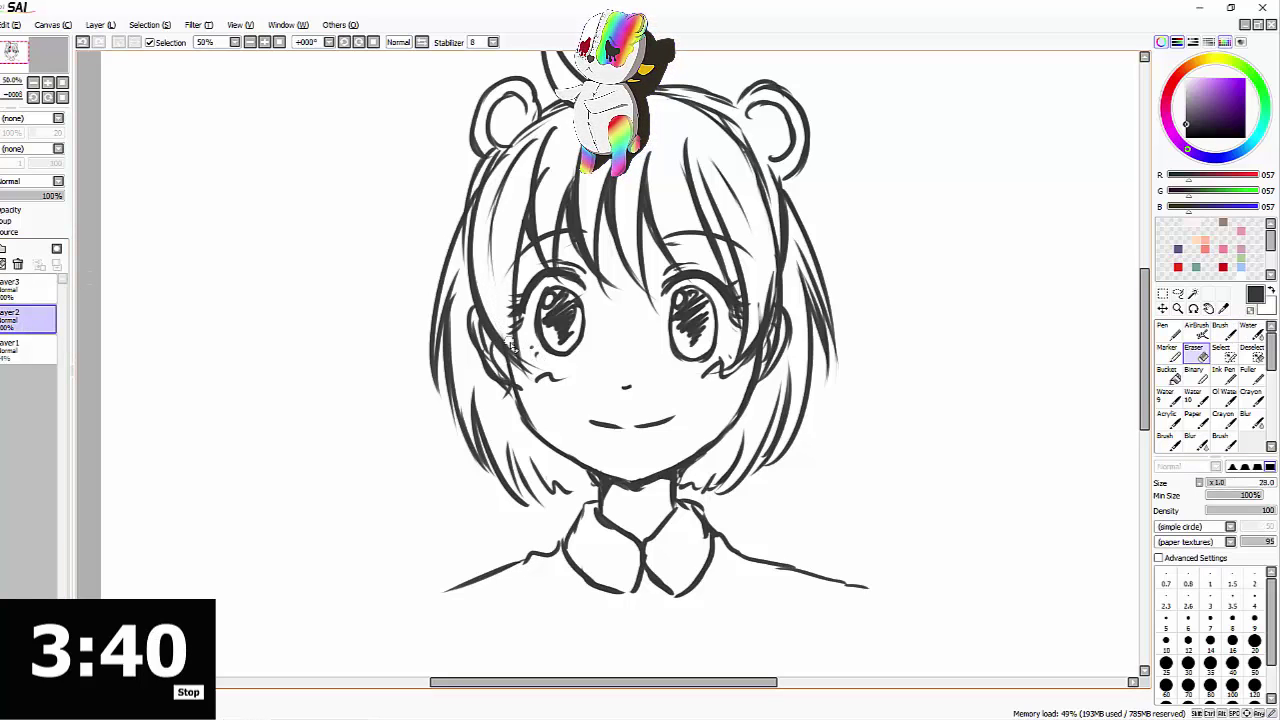
{"action": "key", "text": "ctrl+minus"}
{"action": "key", "text": "ctrl+plus"}
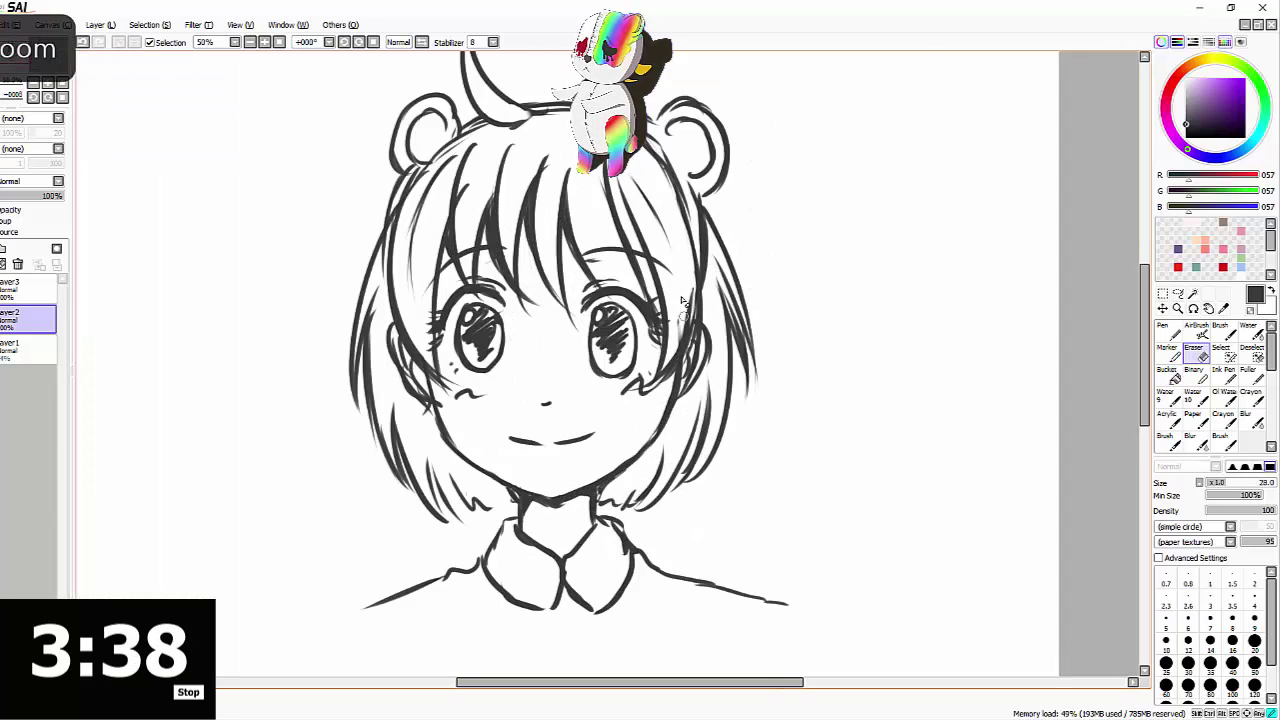
{"action": "key", "text": "ctrl+minus"}
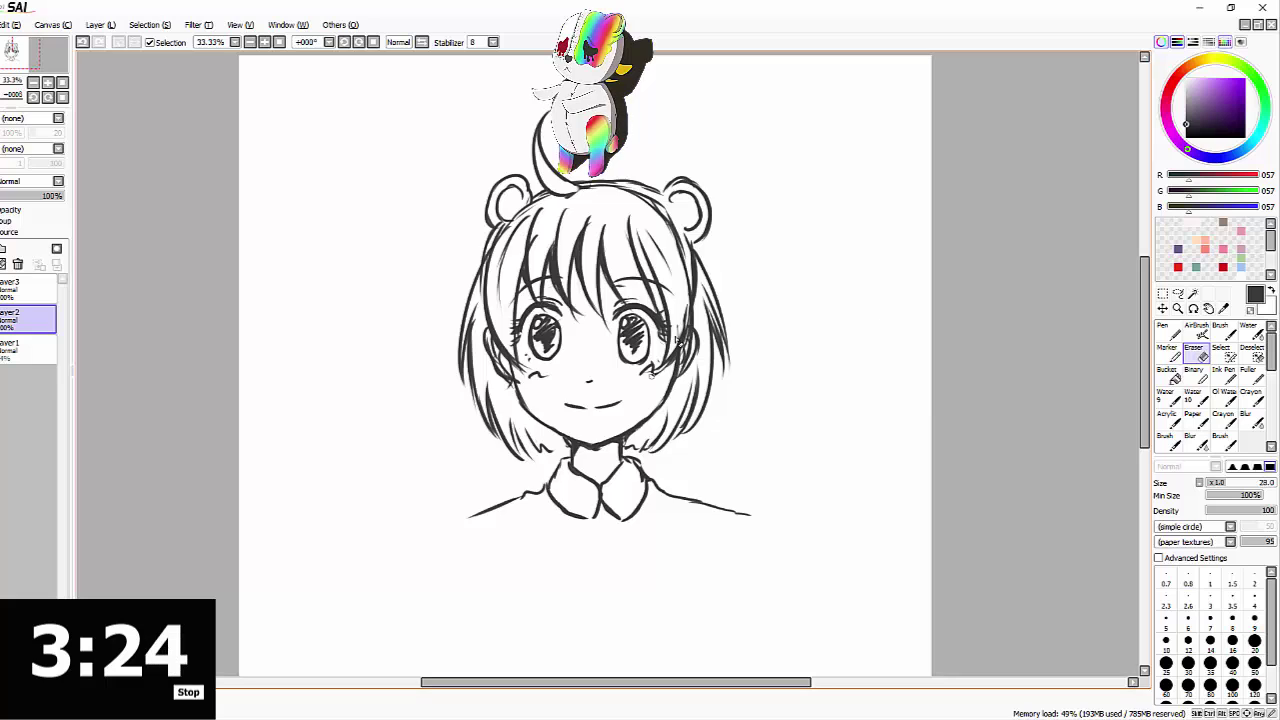
{"action": "scroll", "coordinate": [535, 405], "scroll_direction": "up", "scroll_amount": 1}
{"action": "key", "text": "ctrl+z"}
{"action": "key", "text": "b"}
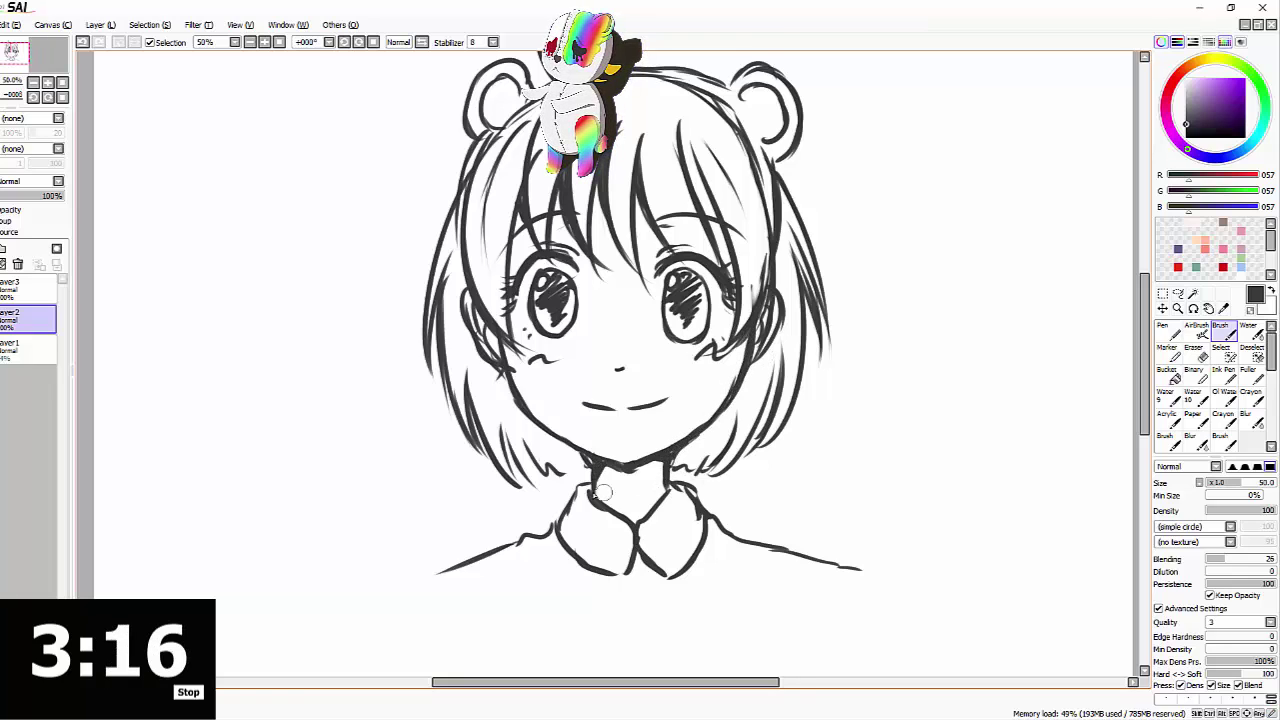
Add a new layer and move it beneath the face and hair ink layers for the colouring
{"action": "scroll", "coordinate": [603, 491], "scroll_direction": "down", "scroll_amount": 1}
{"action": "left_click", "coordinate": [2, 248]}
{"action": "left_click_drag", "start_coordinate": [25, 318], "coordinate": [25, 365]}
Pick the pale skin swatch (RGB 255, 244, 233) and set the Fuller brush to size 115 for colouring the skin
{"action": "left_click", "coordinate": [1204, 223]}
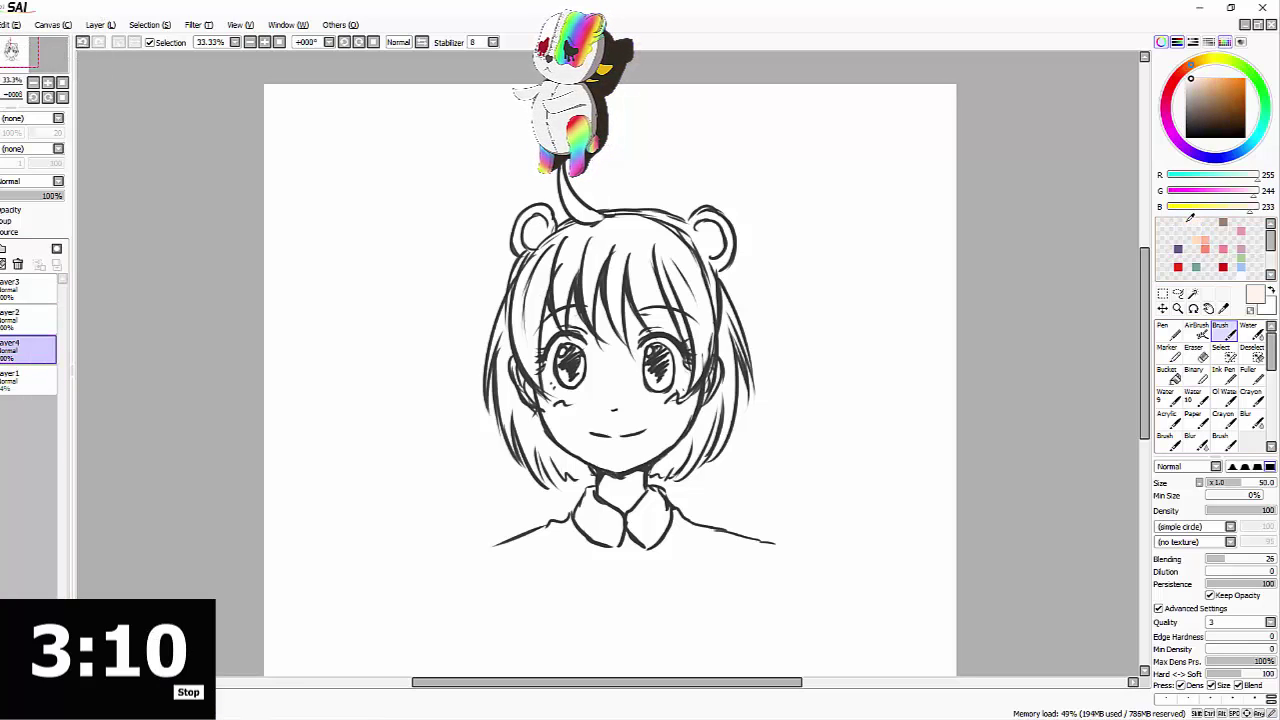
{"action": "left_click", "coordinate": [1248, 375]}
{"action": "key", "text": "ctrl+plus"}
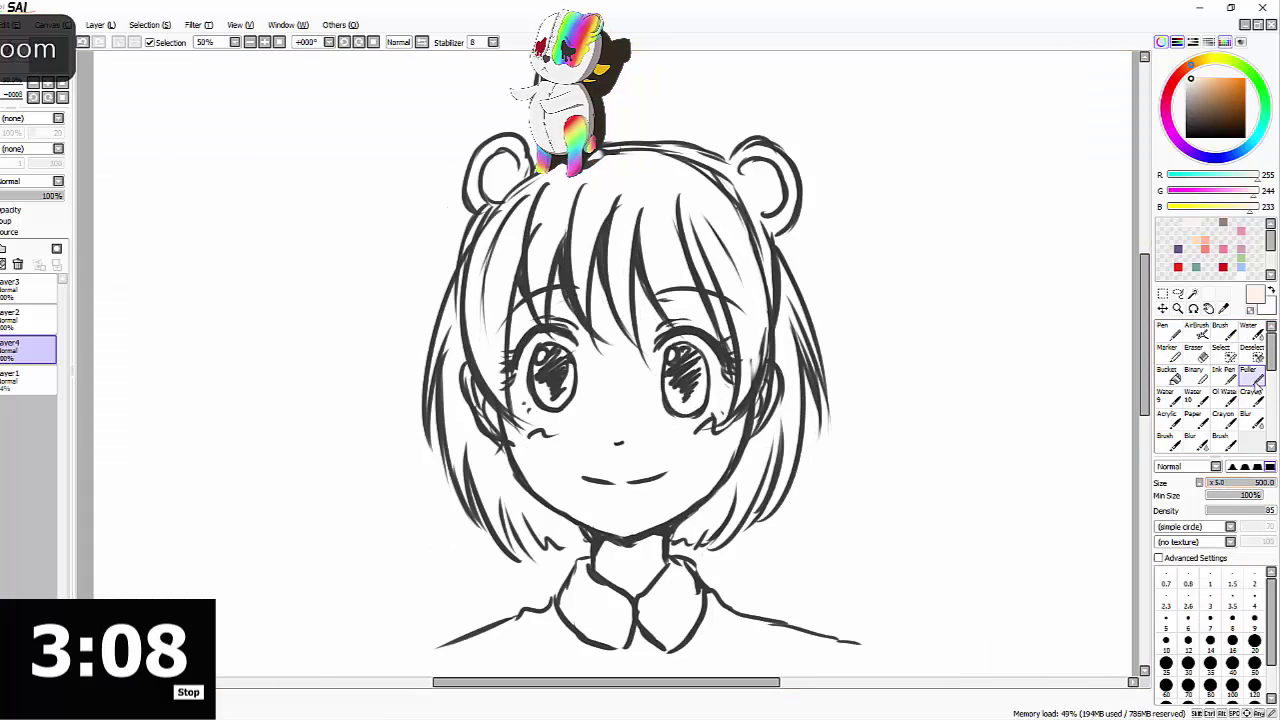
{"action": "left_click_drag", "start_coordinate": [1221, 483], "coordinate": [1220, 483]}
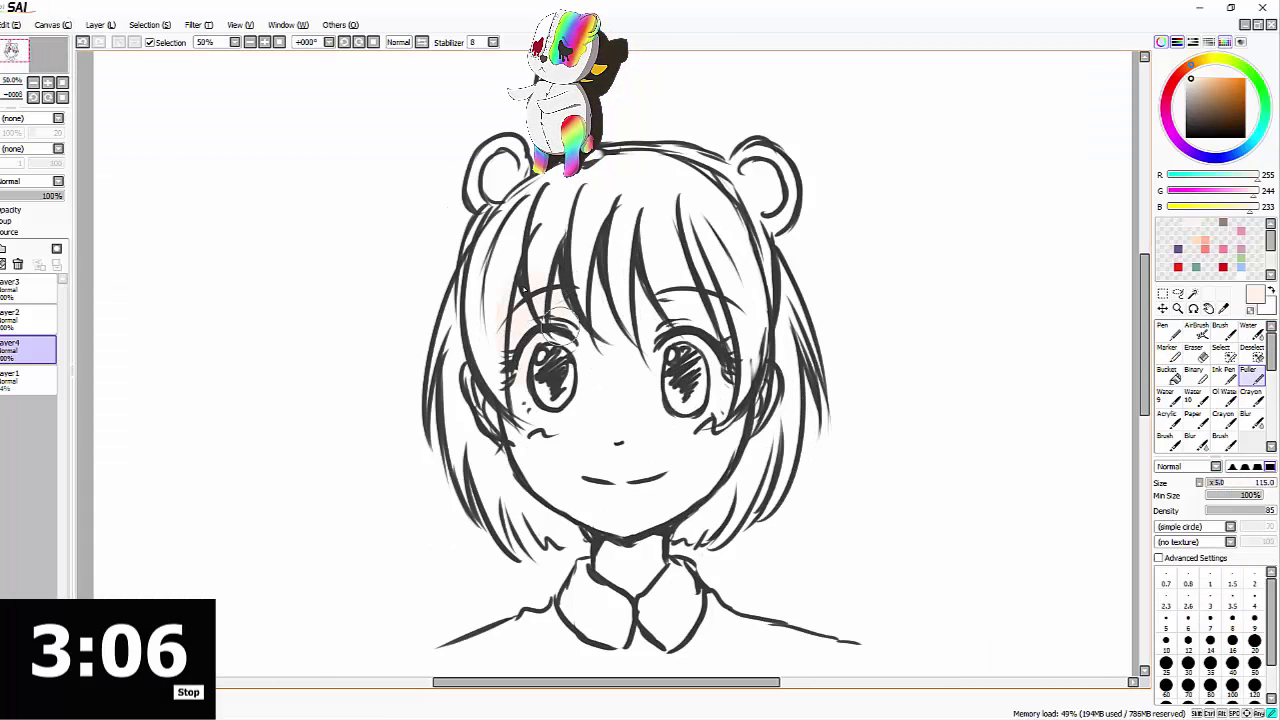
Paint the face and neck with the pale skin colour and erase the excess over the eyes, checking the drawing in mirrored view
{"action": "mouse_move", "coordinate": [580, 330]}
{"action": "left_mouse_down"}
{"action": "mouse_move", "coordinate": [610, 440]}
{"action": "mouse_move", "coordinate": [540, 480]}
{"action": "mouse_move", "coordinate": [520, 410]}
{"action": "left_mouse_up"}
{"action": "mouse_move", "coordinate": [614, 524]}
{"action": "left_mouse_down"}
{"action": "mouse_move", "coordinate": [642, 286]}
{"action": "mouse_move", "coordinate": [663, 329]}
{"action": "mouse_move", "coordinate": [734, 359]}
{"action": "mouse_move", "coordinate": [681, 415]}
{"action": "mouse_move", "coordinate": [653, 510]}
{"action": "mouse_move", "coordinate": [611, 532]}
{"action": "mouse_move", "coordinate": [658, 590]}
{"action": "left_mouse_up"}
{"action": "left_click", "coordinate": [1196, 354]}
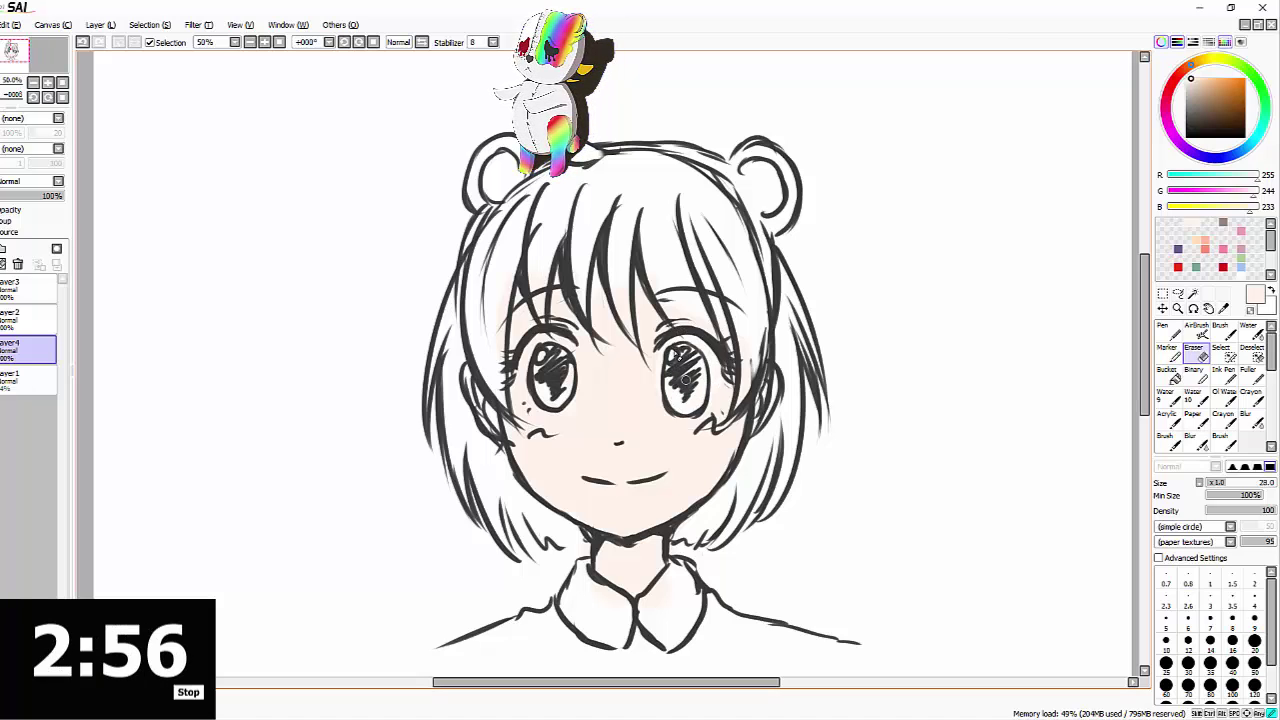
{"action": "key", "text": "h"}
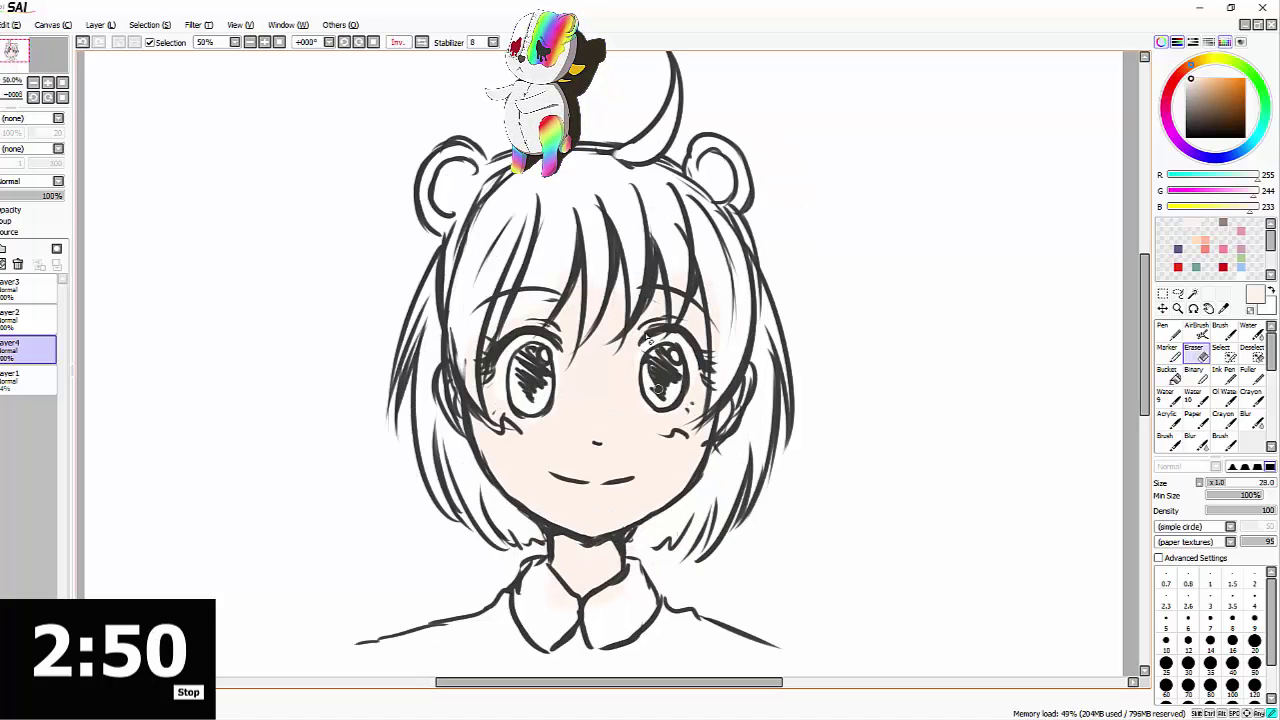
{"action": "key", "text": "h"}
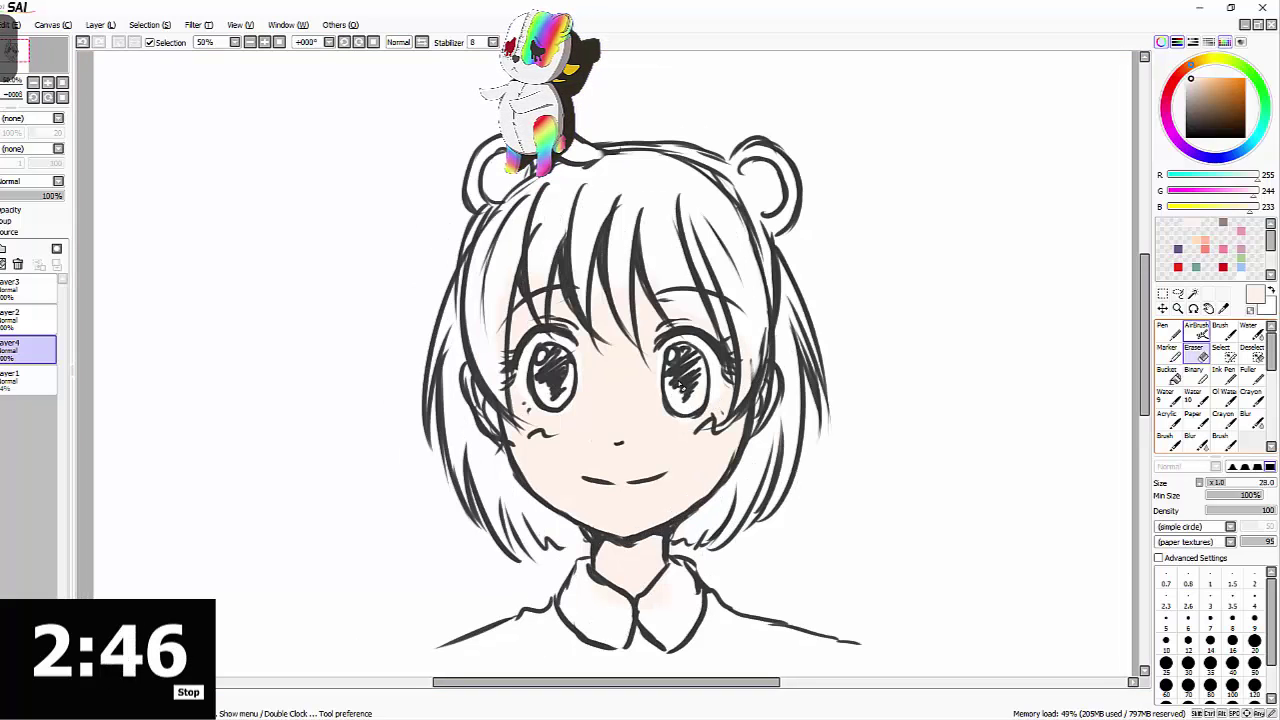
Add a clipping layer above the skin layer and select the Brush with the salmon swatch (RGB 255, 186, 157)
{"action": "left_click", "coordinate": [0, 248]}
{"action": "left_click", "coordinate": [0, 221]}
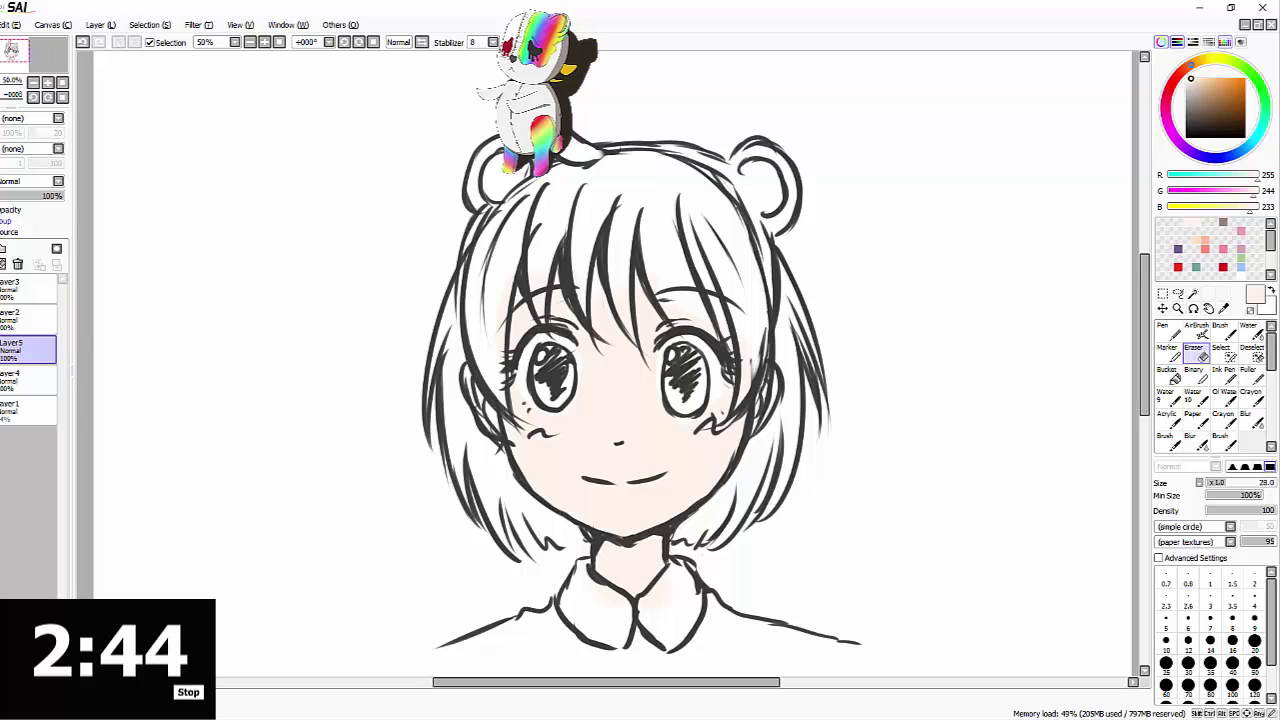
{"action": "left_click_drag", "start_coordinate": [1230, 104], "coordinate": [1220, 87]}
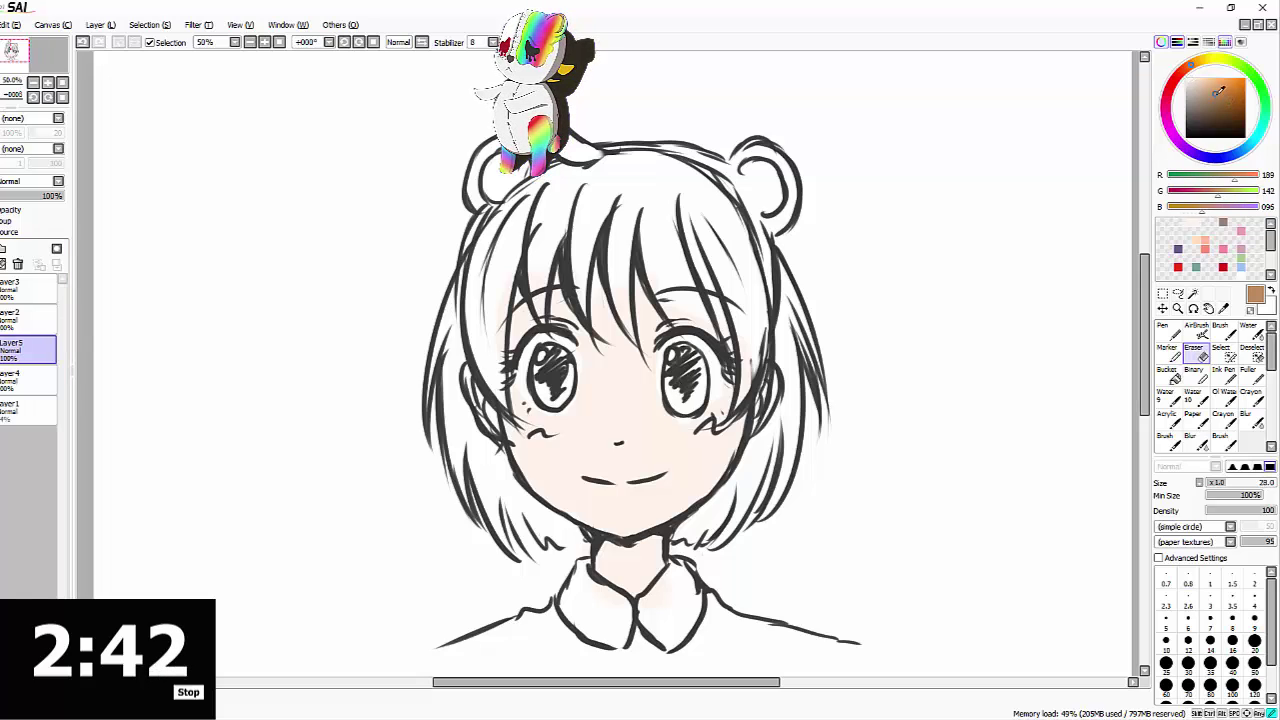
{"action": "left_click", "coordinate": [1206, 240]}
{"action": "left_click", "coordinate": [1220, 330]}
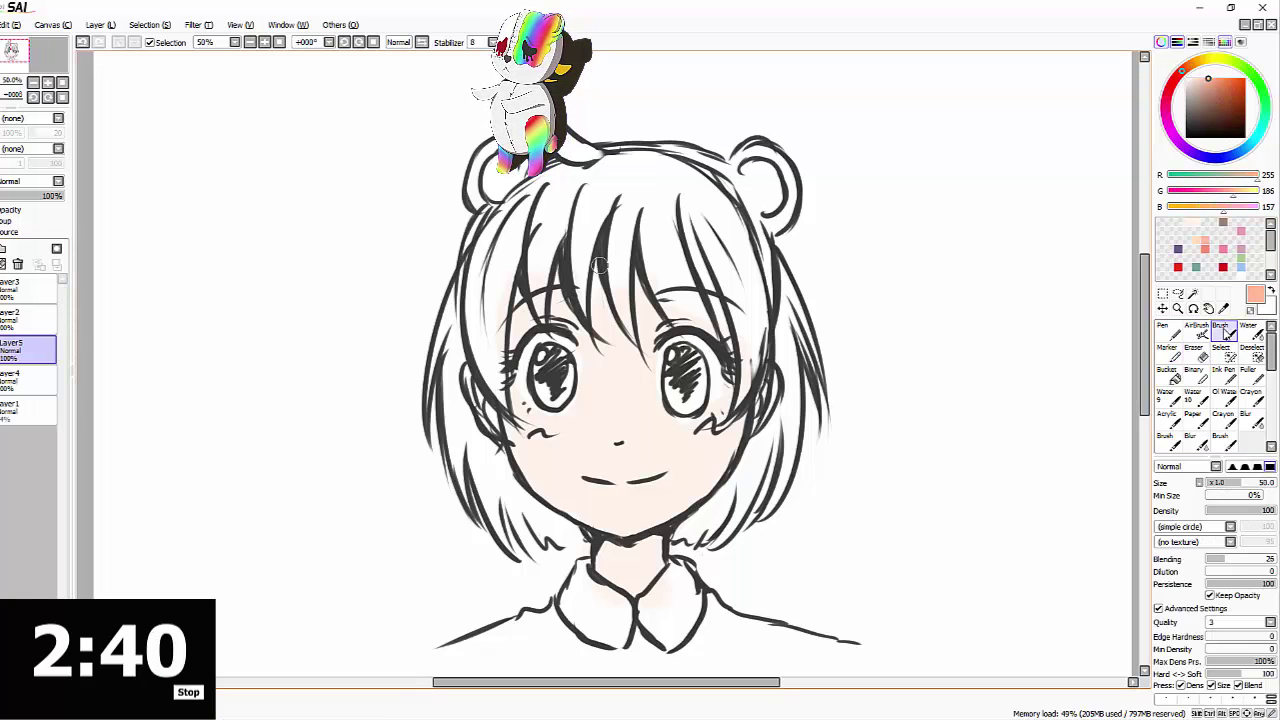
Brush salmon shadows on the clipping layer under the bangs, along both sides of the face and beneath the chin on the neck
{"action": "left_click_drag", "start_coordinate": [605, 338], "coordinate": [592, 300]}
{"action": "left_click", "coordinate": [14, 382]}
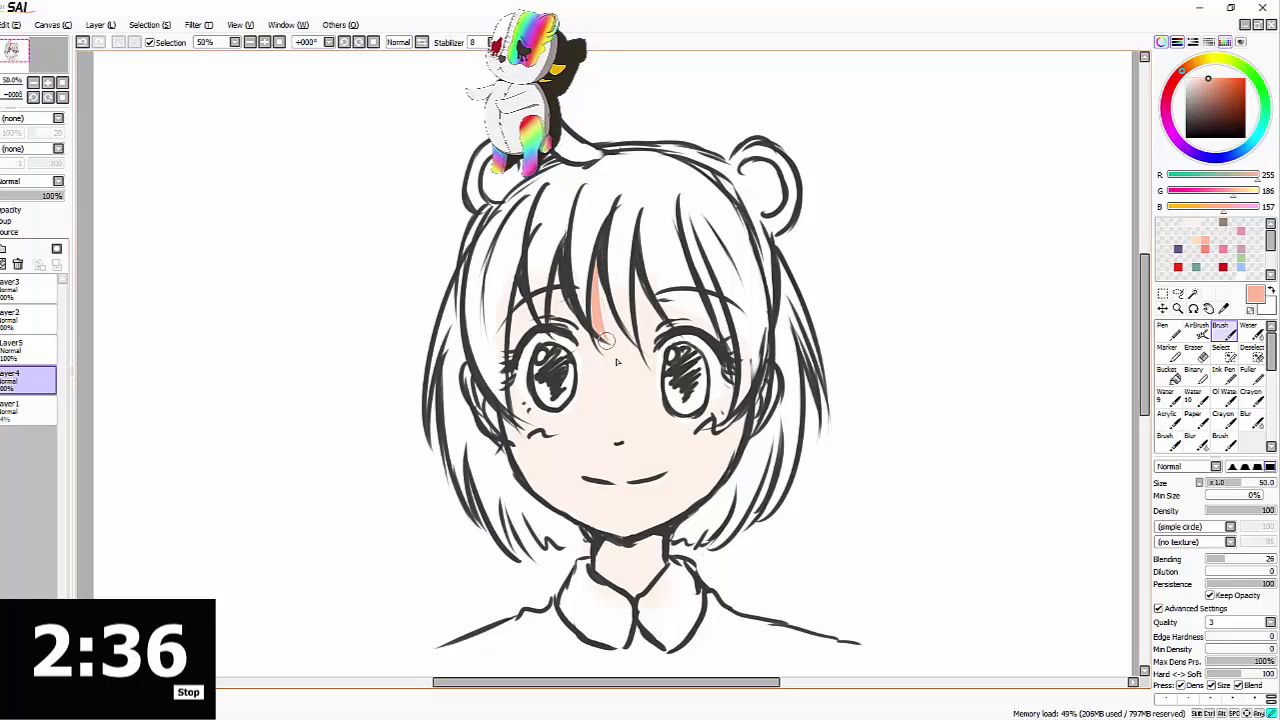
{"action": "left_click", "coordinate": [22, 352]}
{"action": "mouse_move", "coordinate": [625, 288]}
{"action": "left_mouse_down"}
{"action": "mouse_move", "coordinate": [635, 285]}
{"action": "mouse_move", "coordinate": [649, 340]}
{"action": "left_mouse_up"}
{"action": "left_click_drag", "start_coordinate": [736, 428], "coordinate": [748, 398]}
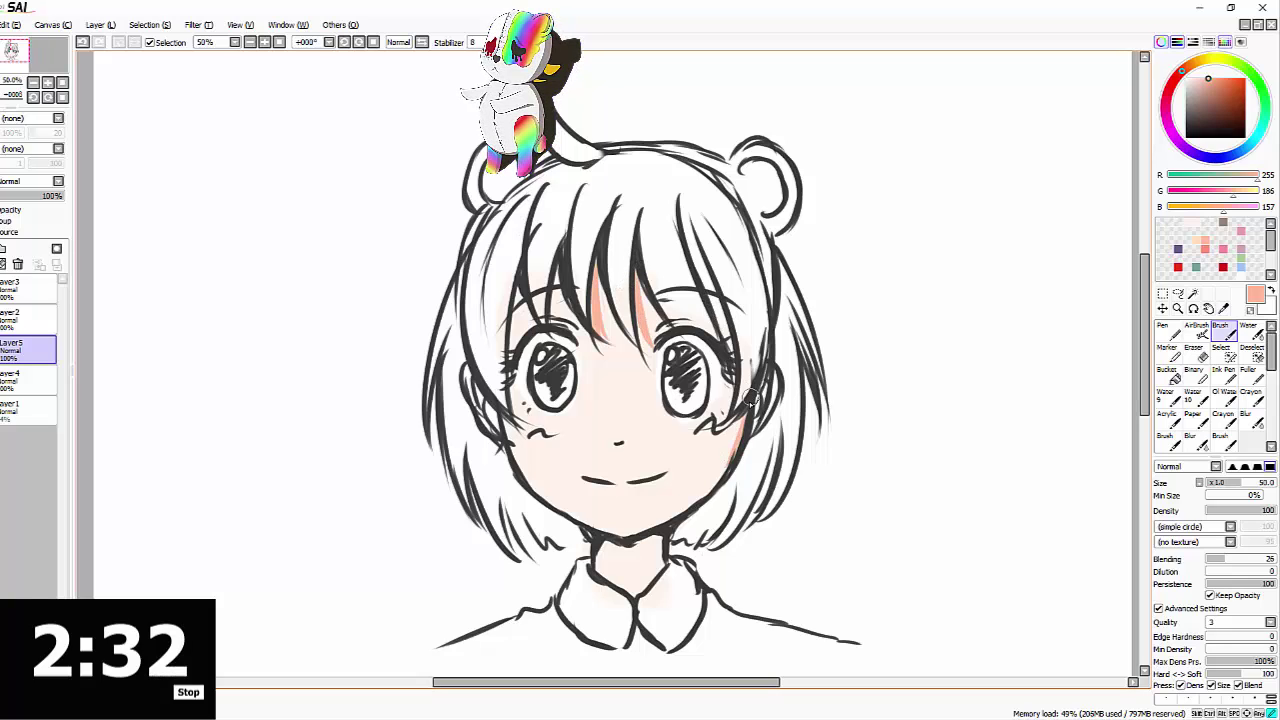
{"action": "left_click_drag", "start_coordinate": [518, 280], "coordinate": [514, 343]}
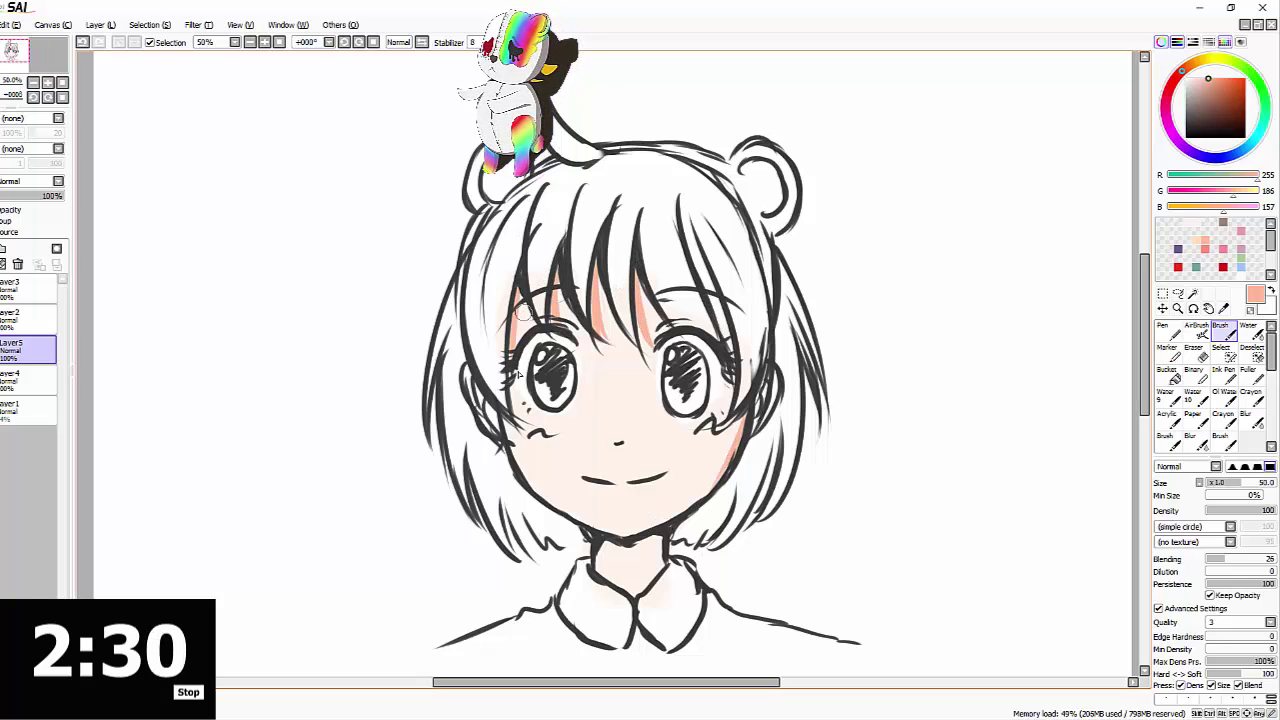
{"action": "left_click_drag", "start_coordinate": [735, 416], "coordinate": [702, 500]}
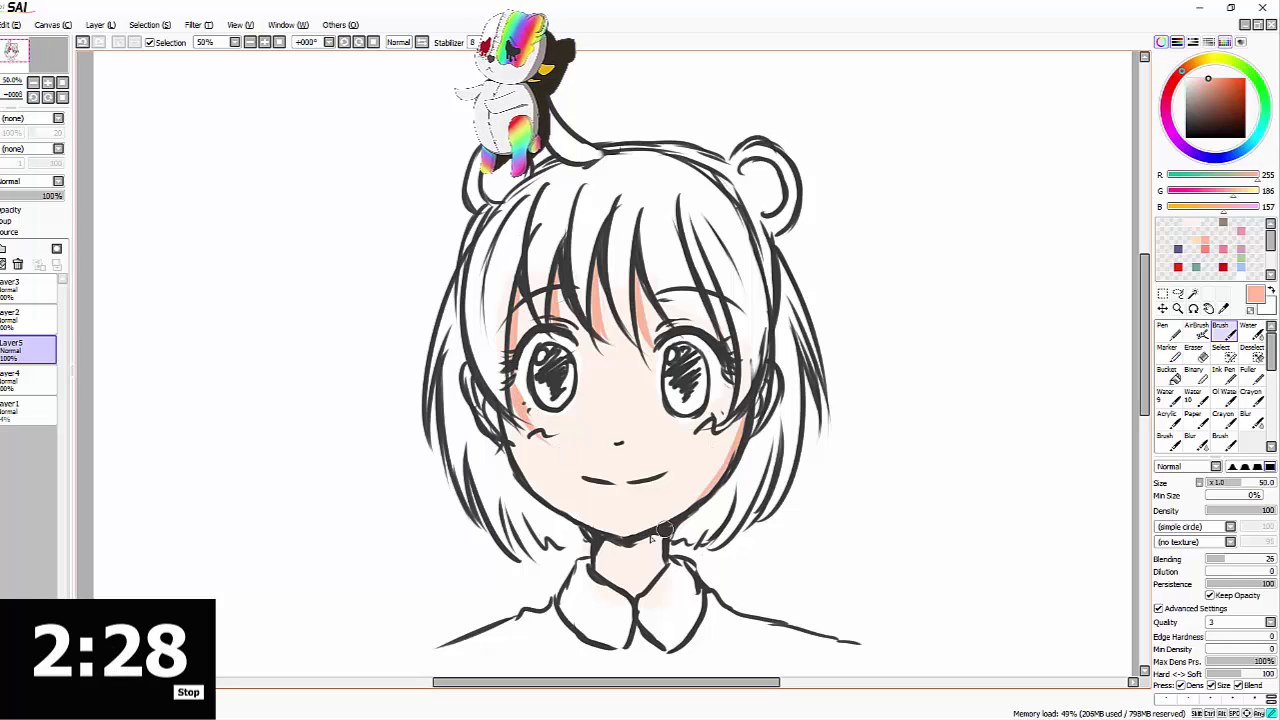
{"action": "mouse_move", "coordinate": [638, 545]}
{"action": "left_mouse_down"}
{"action": "mouse_move", "coordinate": [661, 574]}
{"action": "mouse_move", "coordinate": [654, 544]}
{"action": "mouse_move", "coordinate": [621, 546]}
{"action": "left_mouse_up"}
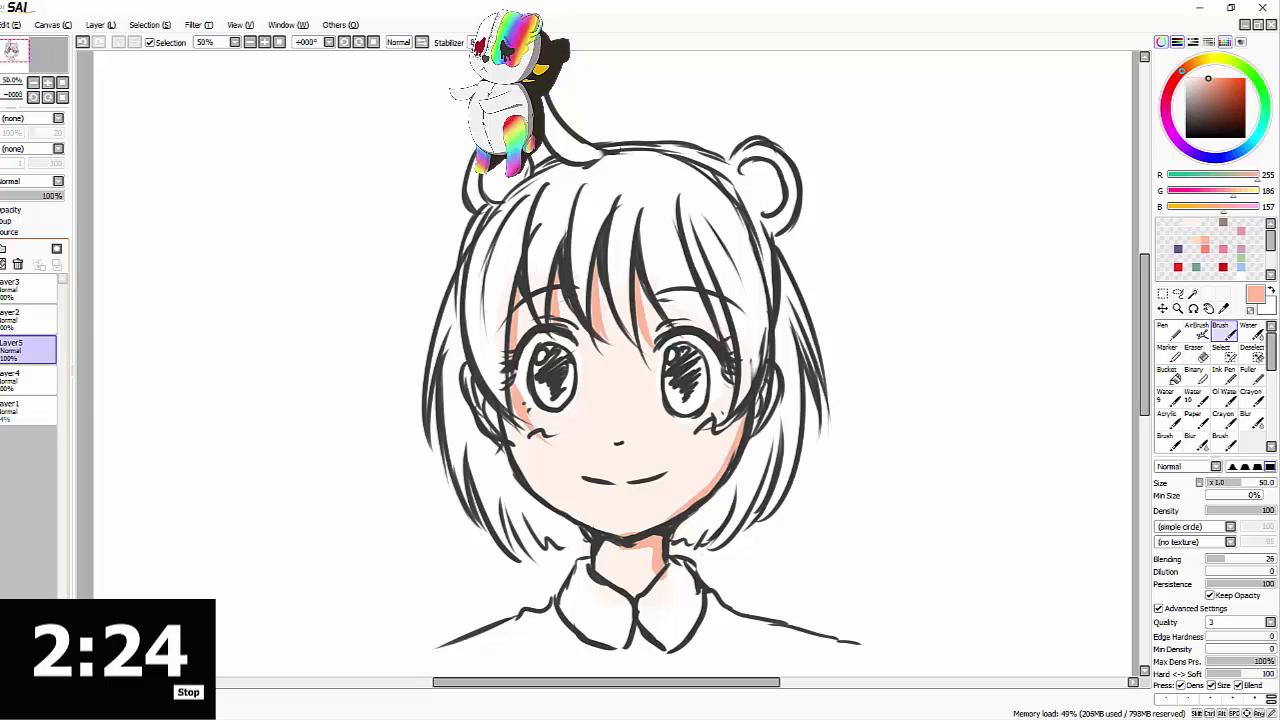
Add a new layer and fill both irises with green (RGB 71, 192, 134) using the Fuller brush
{"action": "left_click", "coordinate": [2, 249]}
{"action": "left_click", "coordinate": [1261, 131]}
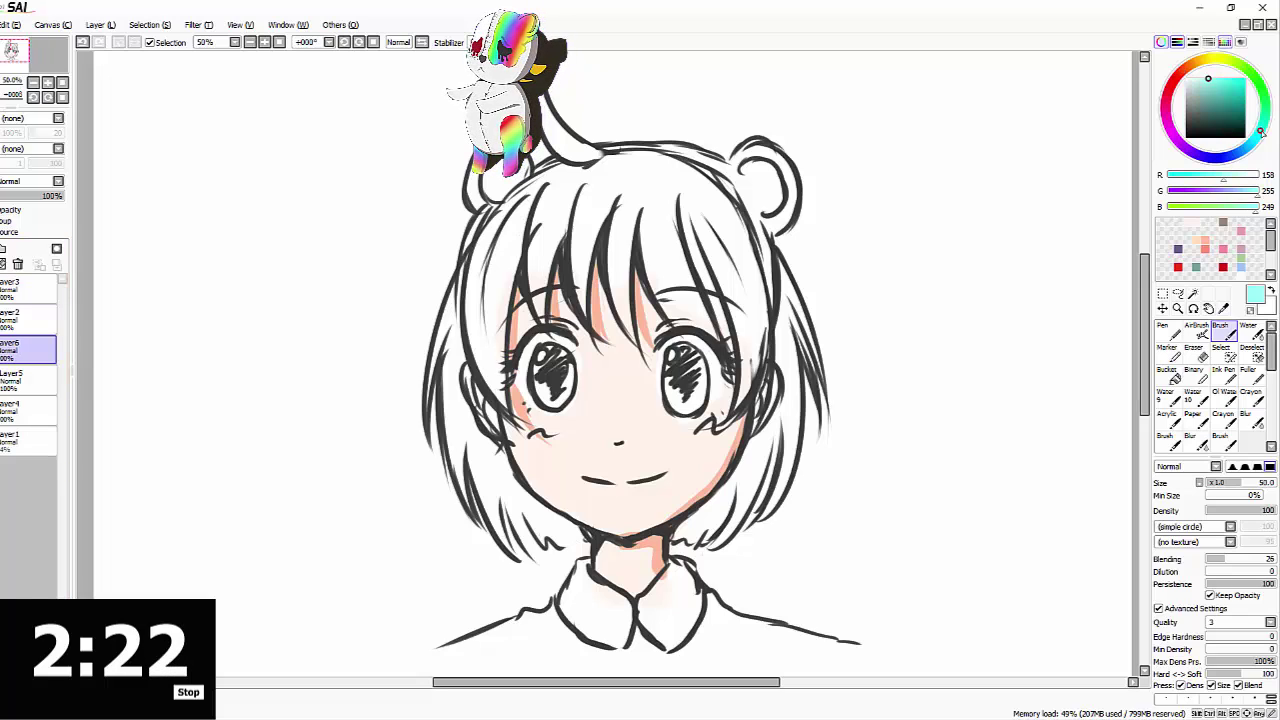
{"action": "left_click", "coordinate": [1266, 110]}
{"action": "left_click", "coordinate": [1226, 90]}
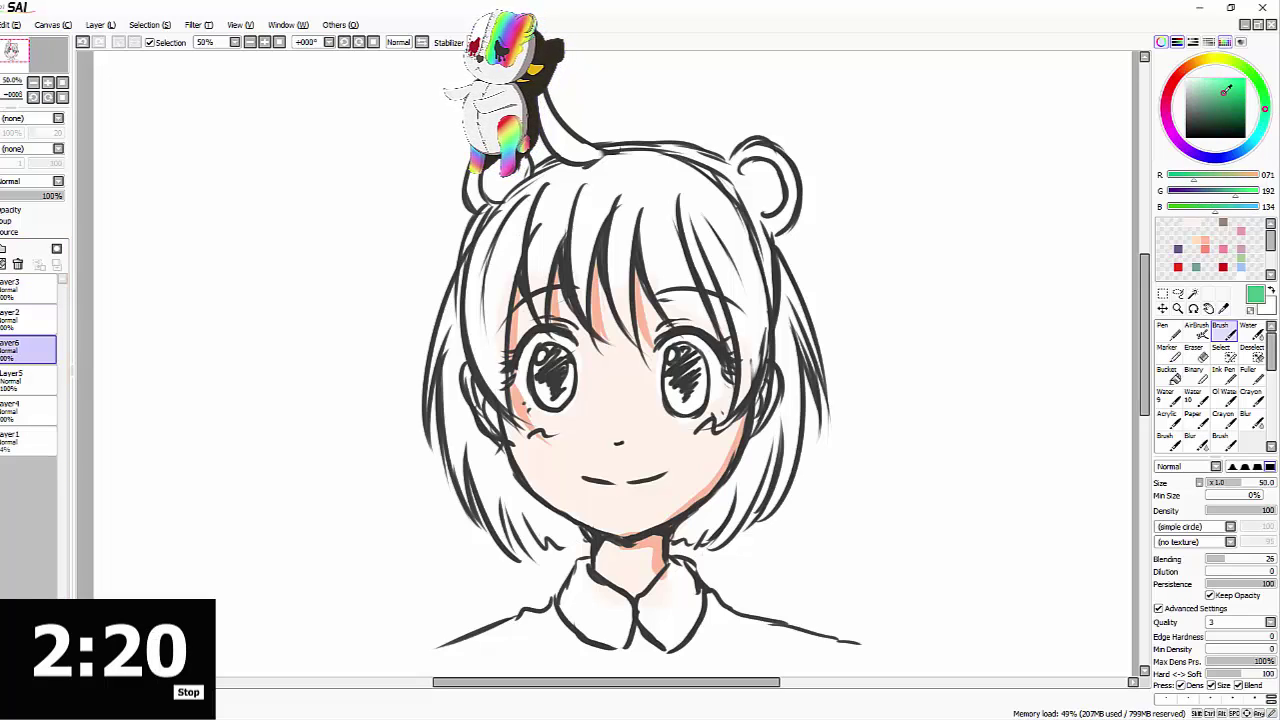
{"action": "left_click", "coordinate": [1250, 376]}
{"action": "left_click_drag", "start_coordinate": [545, 360], "coordinate": [552, 380]}
{"action": "mouse_move", "coordinate": [720, 378]}
{"action": "left_mouse_down"}
{"action": "mouse_move", "coordinate": [682, 388]}
{"action": "mouse_move", "coordinate": [690, 372]}
{"action": "left_mouse_up"}
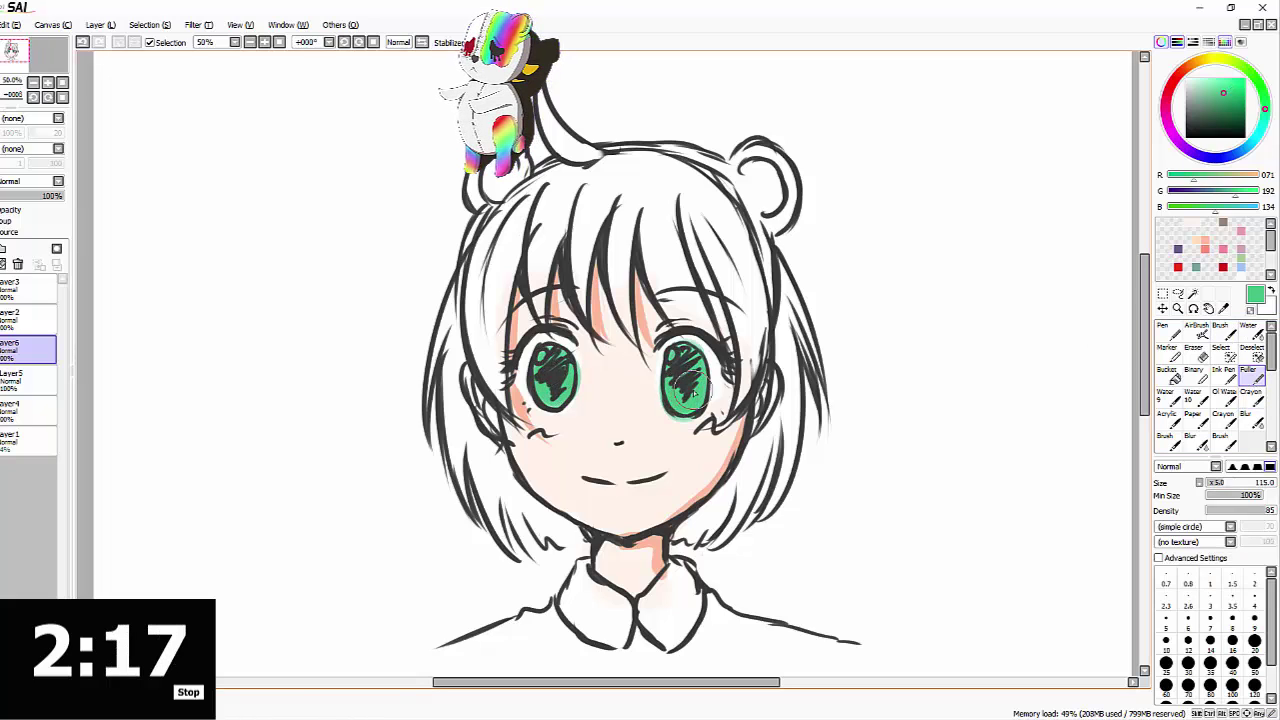
Erase the green from the eye highlights and from the whites around both irises
{"action": "left_click", "coordinate": [1195, 351]}
{"action": "left_click_drag", "start_coordinate": [545, 348], "coordinate": [544, 357]}
{"action": "mouse_move", "coordinate": [678, 356]}
{"action": "left_mouse_down"}
{"action": "mouse_move", "coordinate": [731, 357]}
{"action": "mouse_move", "coordinate": [700, 404]}
{"action": "left_mouse_up"}
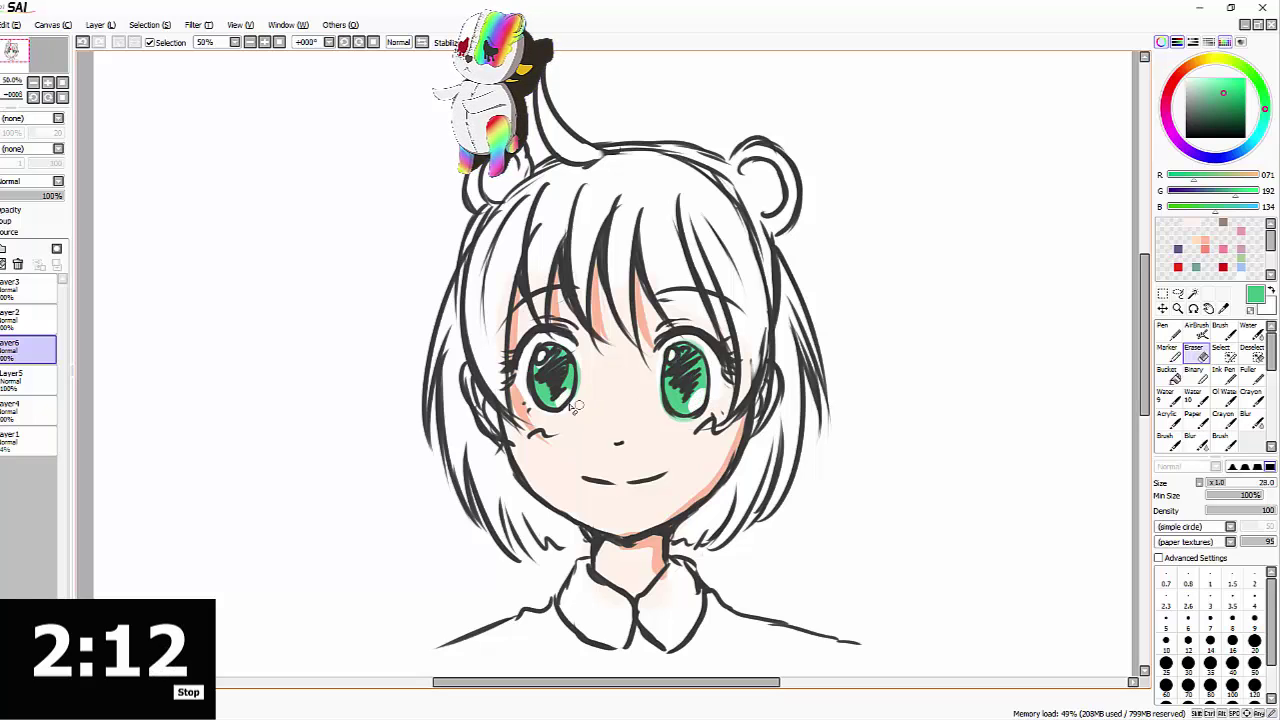
Add a layer clipped to the eye colour and brush lighter green (RGB 107, 225, 168) into the lower part of both irises
{"action": "left_click", "coordinate": [1, 248]}
{"action": "left_click", "coordinate": [3, 221]}
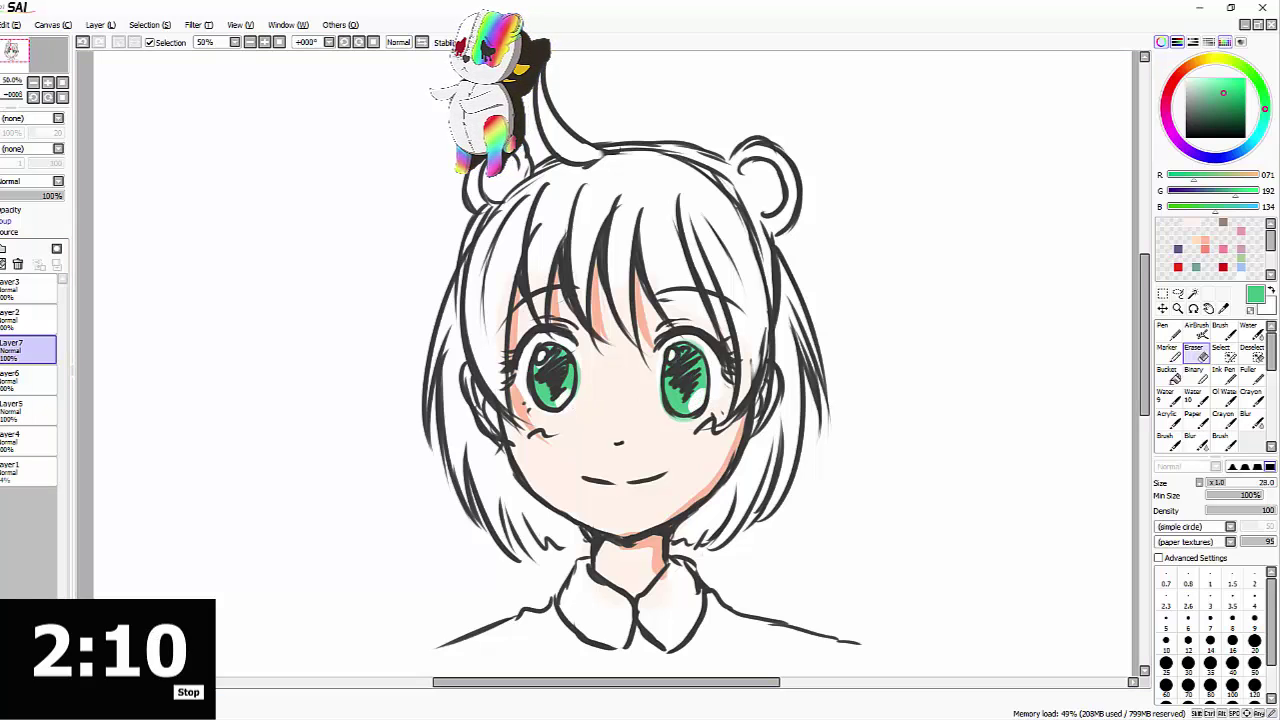
{"action": "mouse_move", "coordinate": [1222, 93]}
{"action": "left_mouse_down"}
{"action": "mouse_move", "coordinate": [1216, 106]}
{"action": "mouse_move", "coordinate": [1218, 84]}
{"action": "left_mouse_up"}
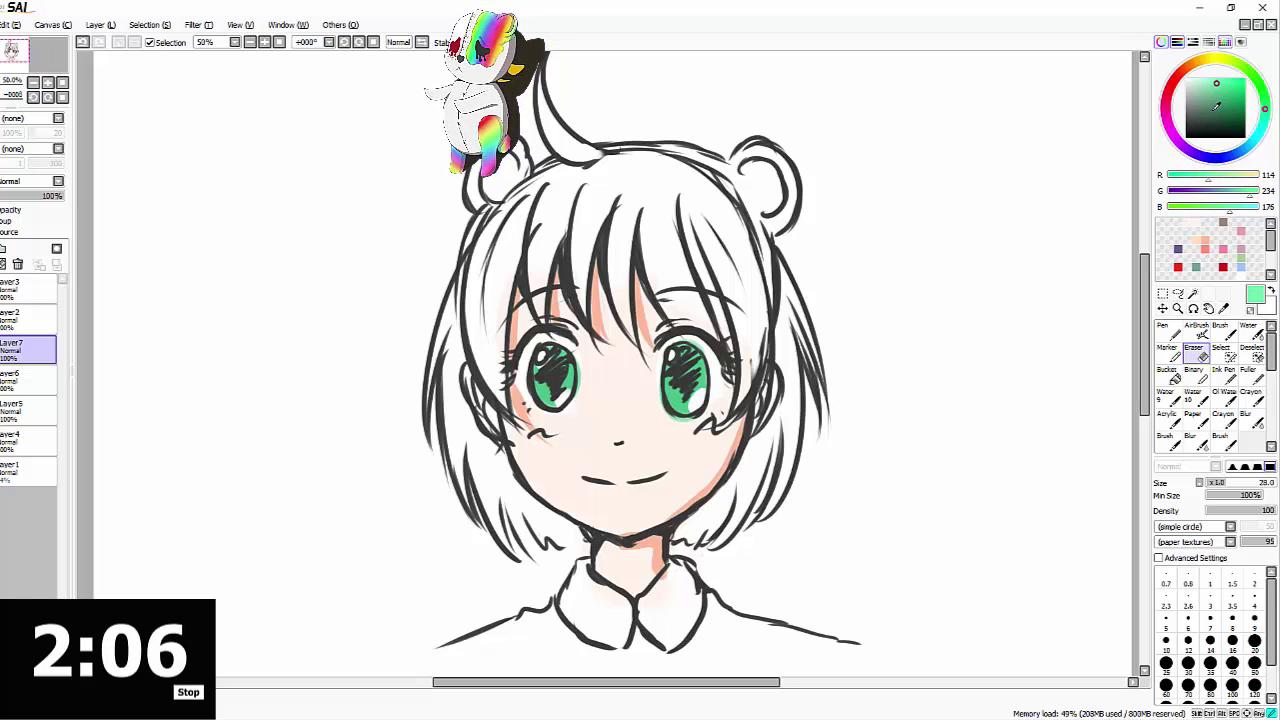
{"action": "left_click", "coordinate": [1221, 330]}
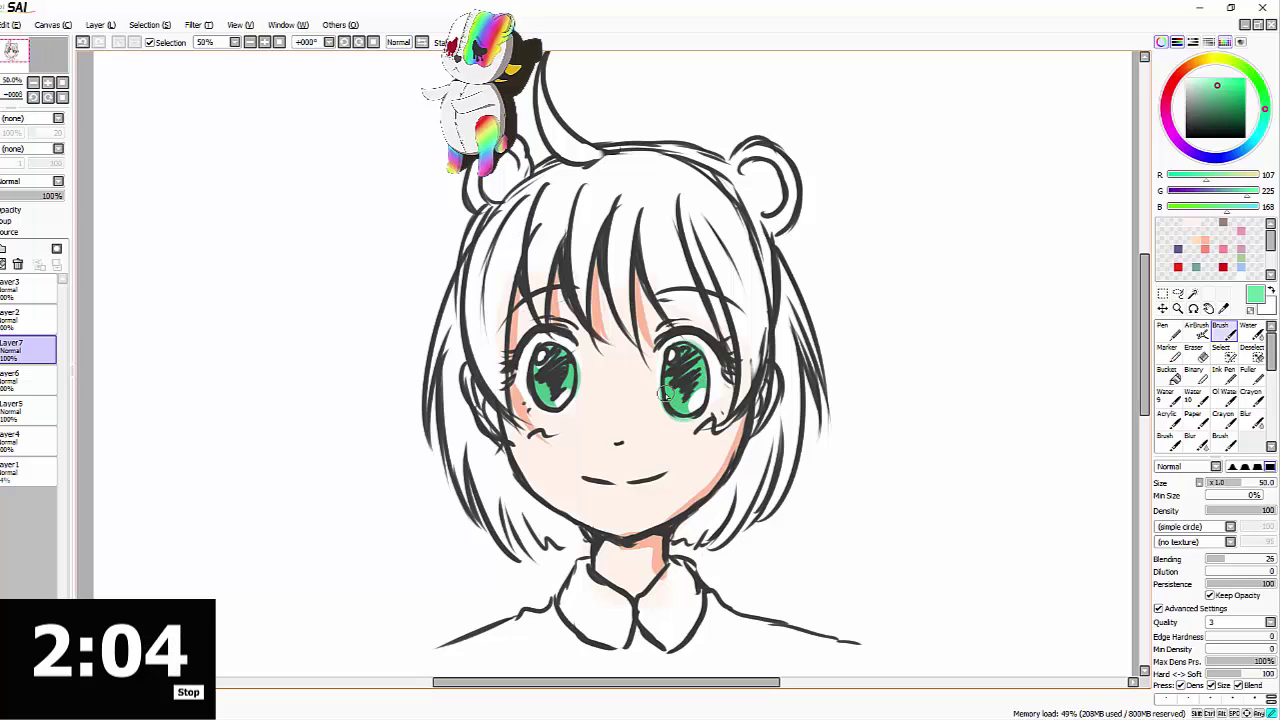
{"action": "left_click_drag", "start_coordinate": [667, 397], "coordinate": [684, 397]}
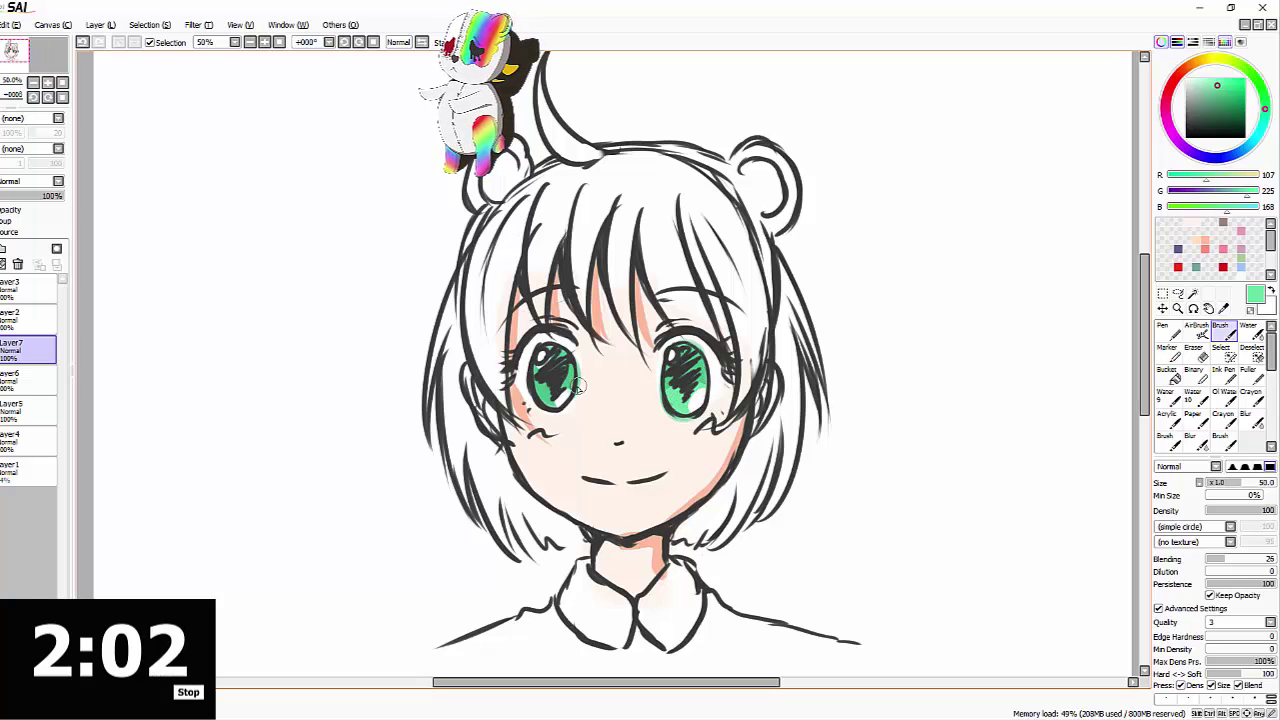
{"action": "left_click_drag", "start_coordinate": [556, 398], "coordinate": [569, 396]}
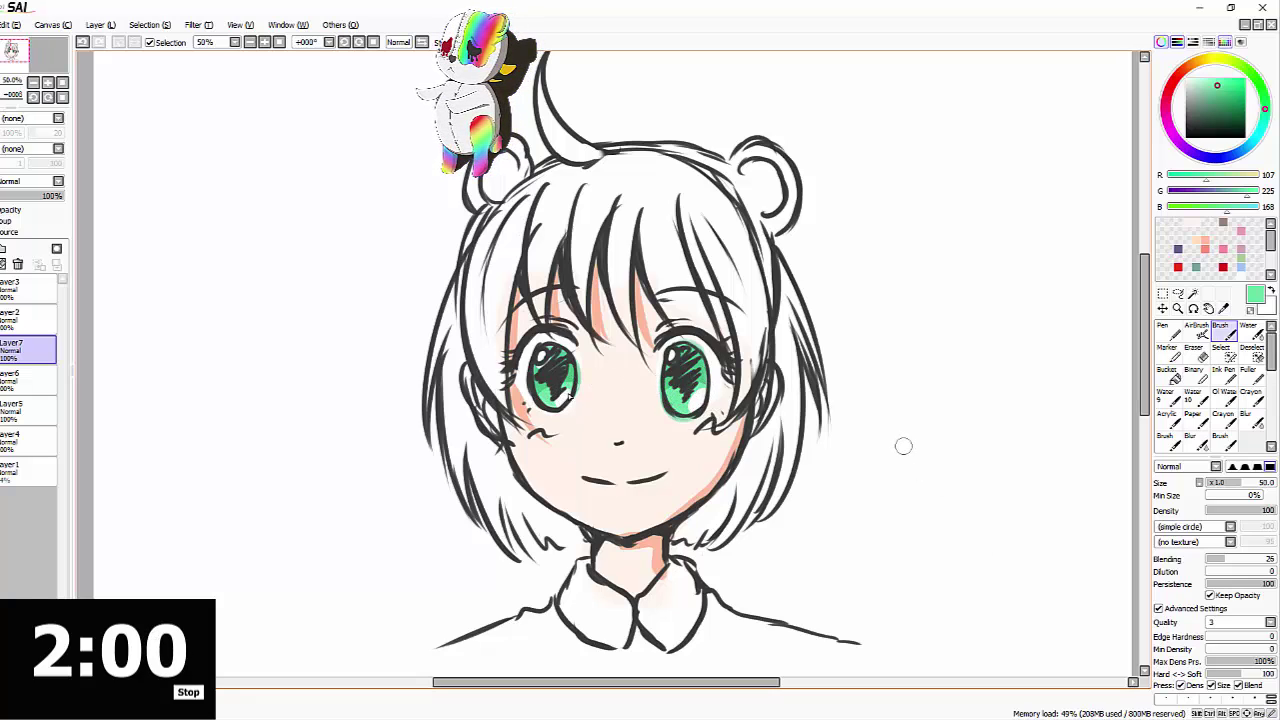
Add a new layer for the hair and select the Fuller brush with an orange-brown colour (RGB 213, 122, 71)
{"action": "left_click", "coordinate": [1, 248]}
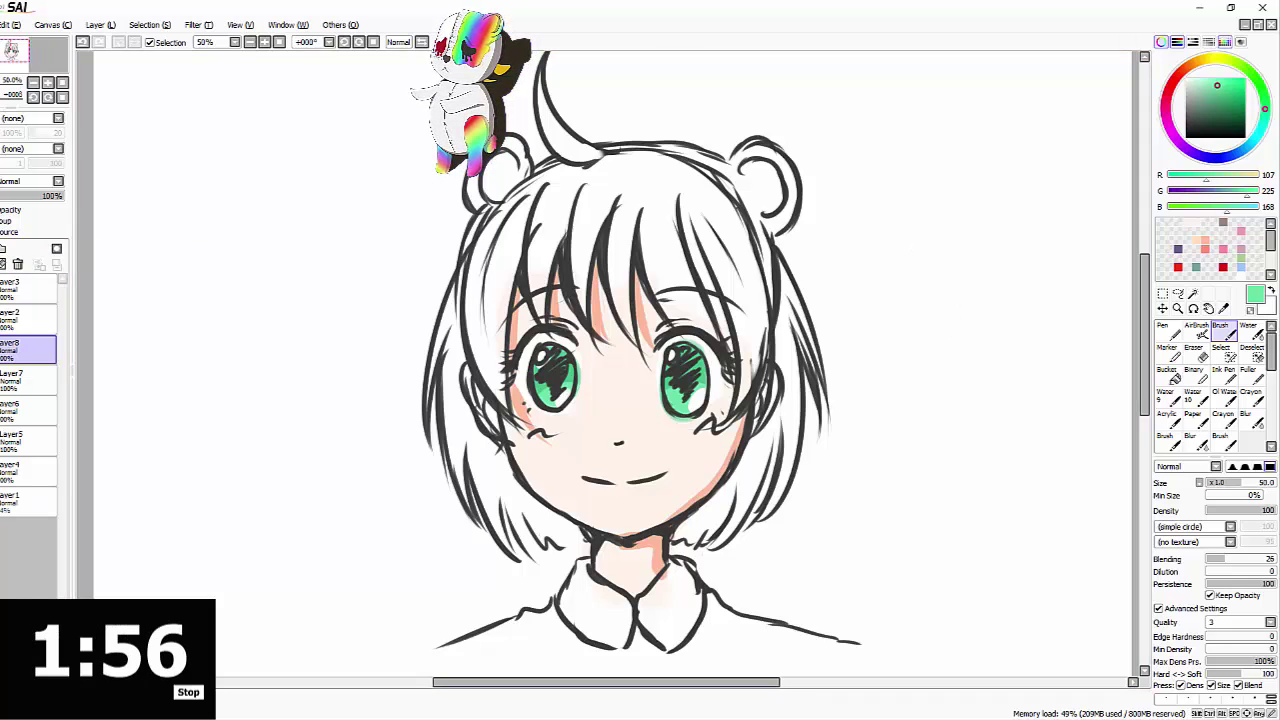
{"action": "left_click", "coordinate": [1200, 116]}
{"action": "left_click", "coordinate": [1263, 89]}
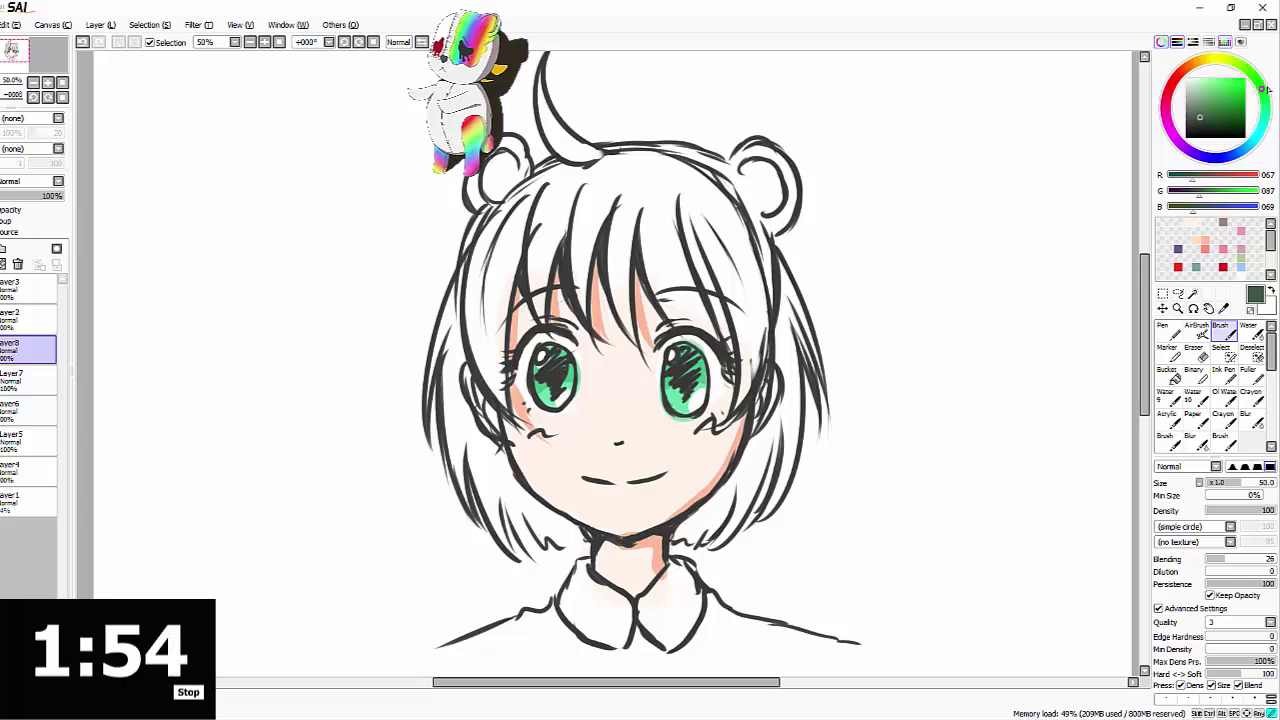
{"action": "left_click_drag", "start_coordinate": [1188, 73], "coordinate": [1185, 70]}
{"action": "left_click_drag", "start_coordinate": [1234, 88], "coordinate": [1227, 87]}
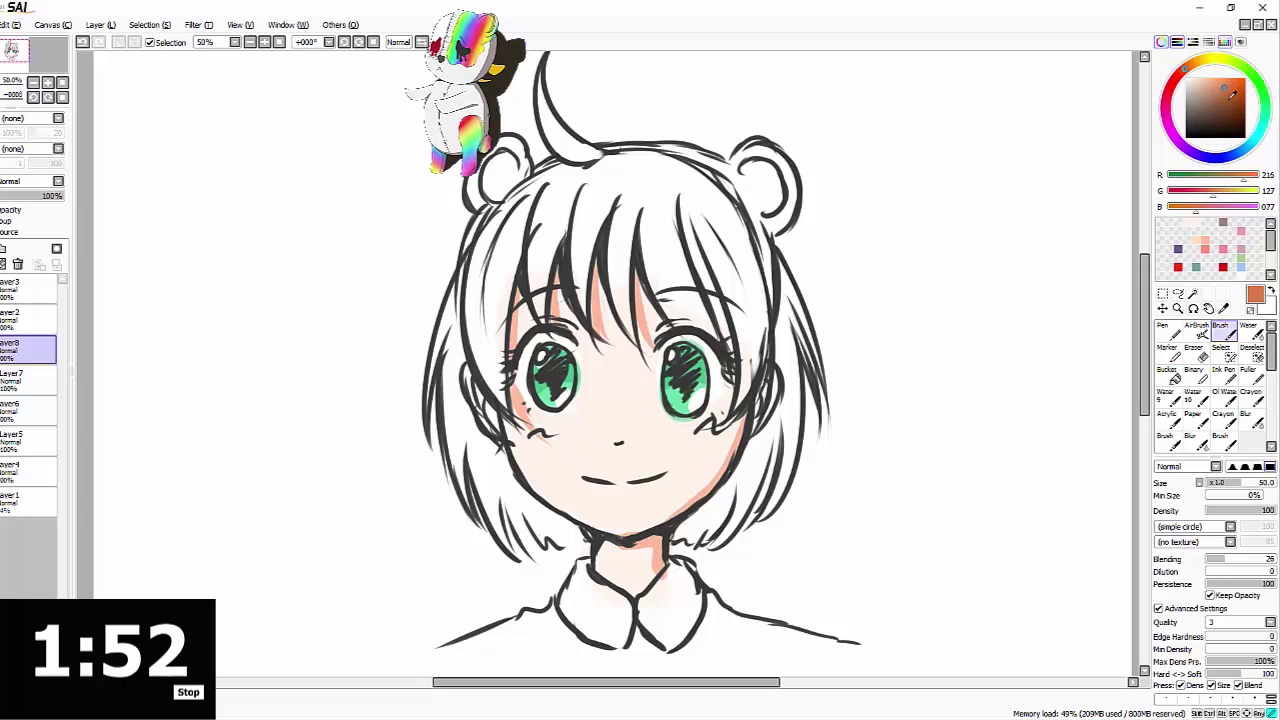
{"action": "left_click", "coordinate": [1248, 373]}
Move the hair colour layer beneath the skin layer and paint the bangs, crown and side hair flat orange-brown
{"action": "mouse_move", "coordinate": [535, 195]}
{"action": "left_mouse_down"}
{"action": "mouse_move", "coordinate": [495, 290]}
{"action": "mouse_move", "coordinate": [490, 355]}
{"action": "mouse_move", "coordinate": [537, 283]}
{"action": "left_mouse_up"}
{"action": "left_click_drag", "start_coordinate": [28, 350], "coordinate": [28, 475]}
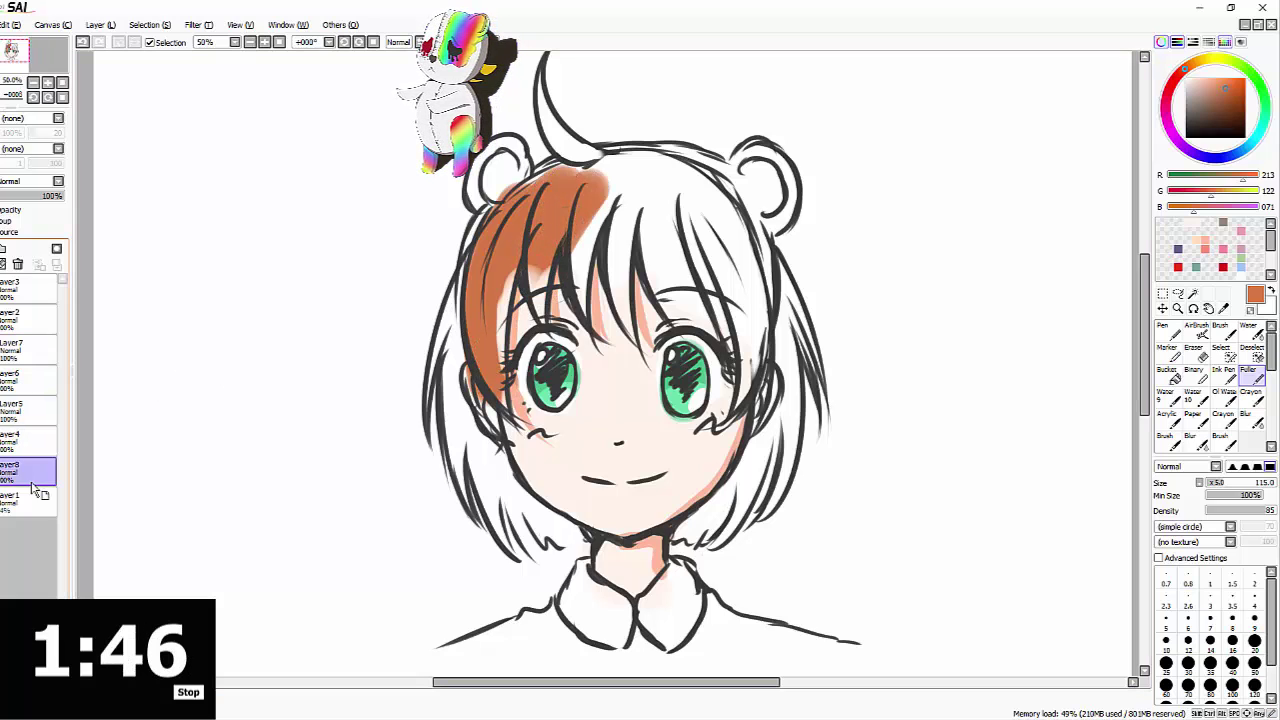
{"action": "mouse_move", "coordinate": [548, 245]}
{"action": "left_mouse_down"}
{"action": "mouse_move", "coordinate": [595, 280]}
{"action": "mouse_move", "coordinate": [650, 165]}
{"action": "mouse_move", "coordinate": [630, 290]}
{"action": "mouse_move", "coordinate": [665, 205]}
{"action": "mouse_move", "coordinate": [705, 280]}
{"action": "mouse_move", "coordinate": [735, 170]}
{"action": "mouse_move", "coordinate": [765, 330]}
{"action": "mouse_move", "coordinate": [788, 318]}
{"action": "mouse_move", "coordinate": [760, 520]}
{"action": "mouse_move", "coordinate": [700, 530]}
{"action": "mouse_move", "coordinate": [770, 490]}
{"action": "mouse_move", "coordinate": [720, 510]}
{"action": "left_mouse_up"}
{"action": "mouse_move", "coordinate": [445, 255]}
{"action": "left_mouse_down"}
{"action": "mouse_move", "coordinate": [500, 520]}
{"action": "mouse_move", "coordinate": [590, 555]}
{"action": "mouse_move", "coordinate": [476, 383]}
{"action": "left_mouse_up"}
{"action": "left_click_drag", "start_coordinate": [498, 269], "coordinate": [486, 255]}
{"action": "mouse_move", "coordinate": [668, 186]}
{"action": "left_mouse_down"}
{"action": "mouse_move", "coordinate": [559, 186]}
{"action": "mouse_move", "coordinate": [522, 216]}
{"action": "left_mouse_up"}
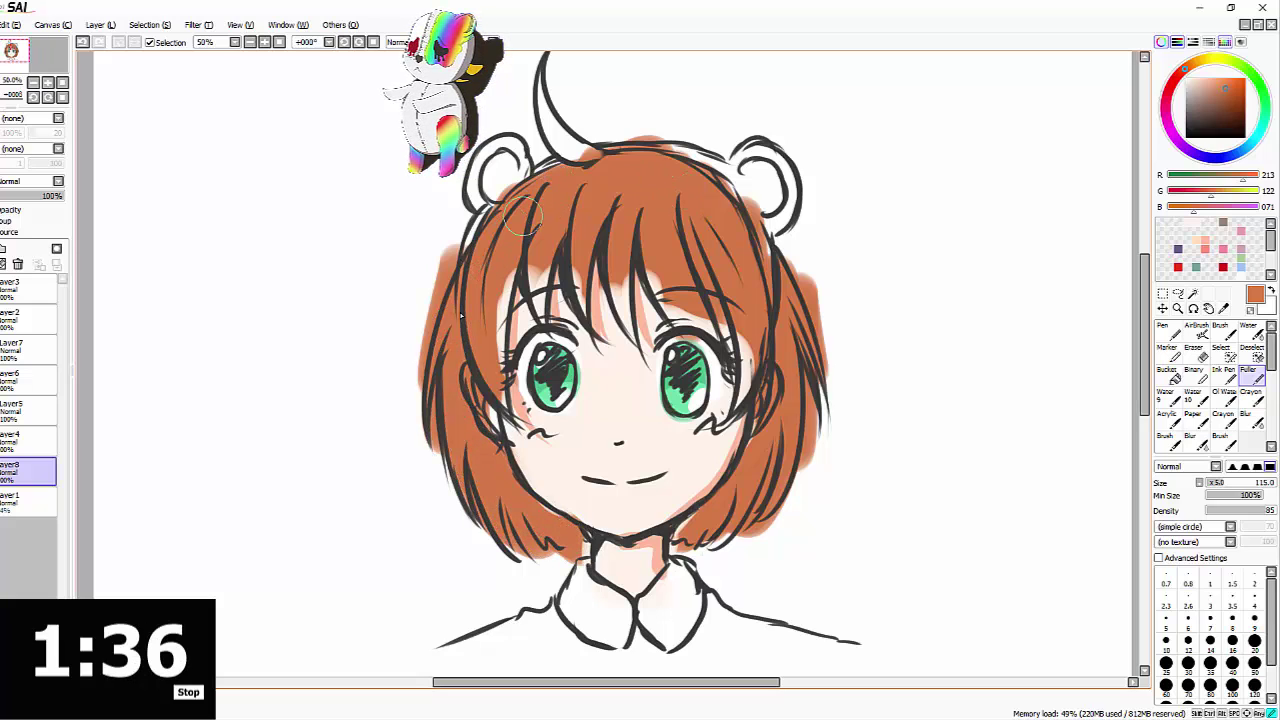
Erase the skin colour covering the bangs on the skin layer, undoing one stray stroke
{"action": "key", "text": "e"}
{"action": "left_click", "coordinate": [30, 443]}
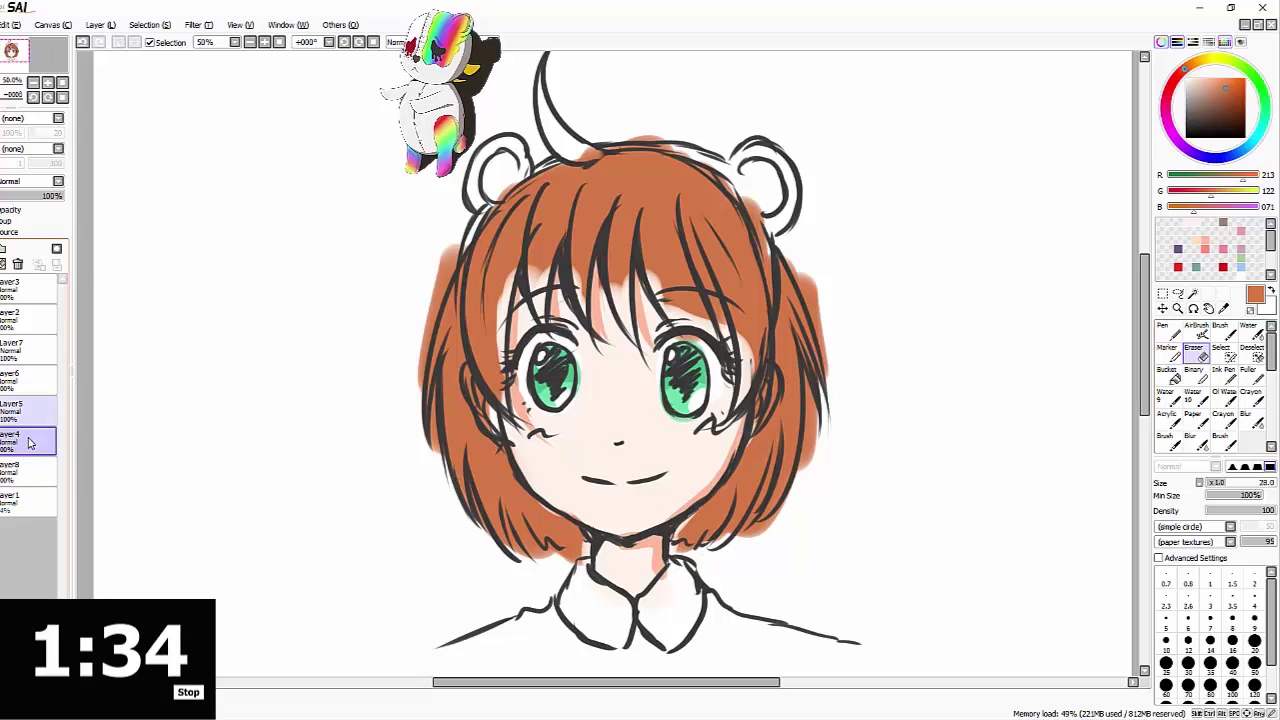
{"action": "mouse_move", "coordinate": [506, 267]}
{"action": "left_mouse_down"}
{"action": "mouse_move", "coordinate": [505, 394]}
{"action": "mouse_move", "coordinate": [521, 336]}
{"action": "left_mouse_up"}
{"action": "mouse_move", "coordinate": [548, 234]}
{"action": "left_mouse_down"}
{"action": "mouse_move", "coordinate": [527, 269]}
{"action": "mouse_move", "coordinate": [541, 254]}
{"action": "mouse_move", "coordinate": [554, 278]}
{"action": "mouse_move", "coordinate": [577, 272]}
{"action": "mouse_move", "coordinate": [602, 314]}
{"action": "left_mouse_up"}
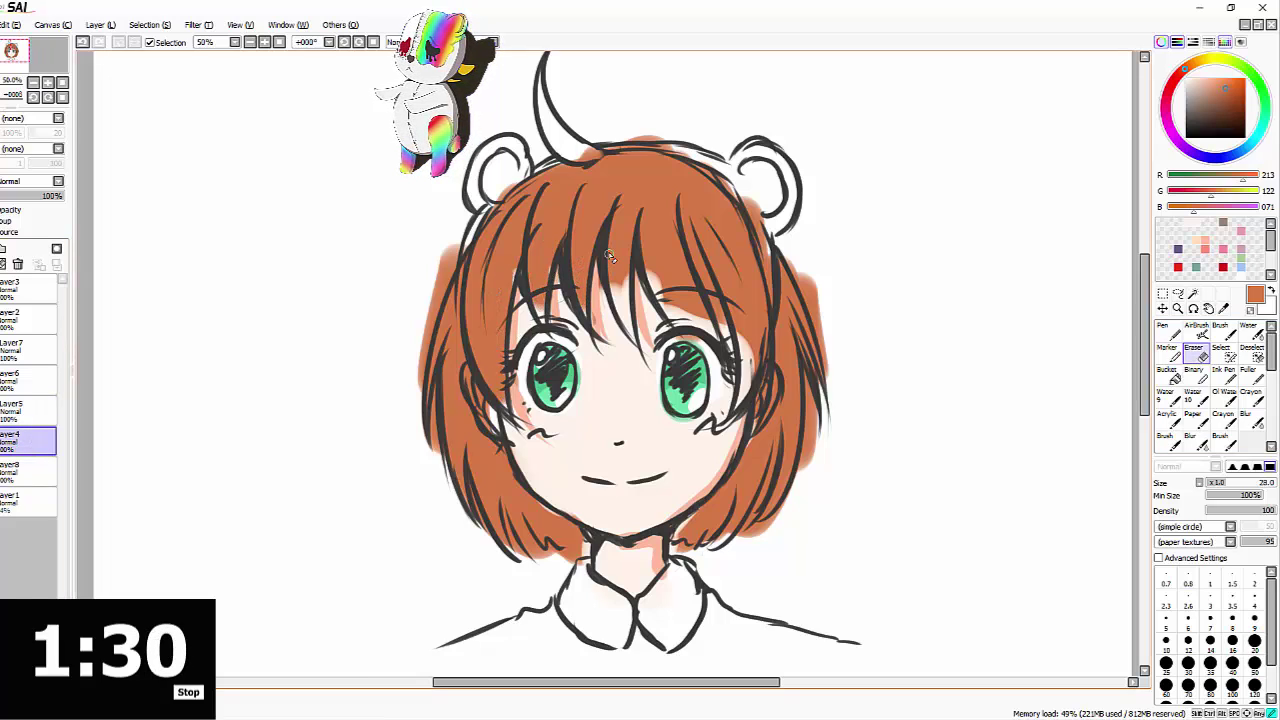
{"action": "key", "text": "ctrl+z"}
{"action": "left_click_drag", "start_coordinate": [651, 263], "coordinate": [690, 326]}
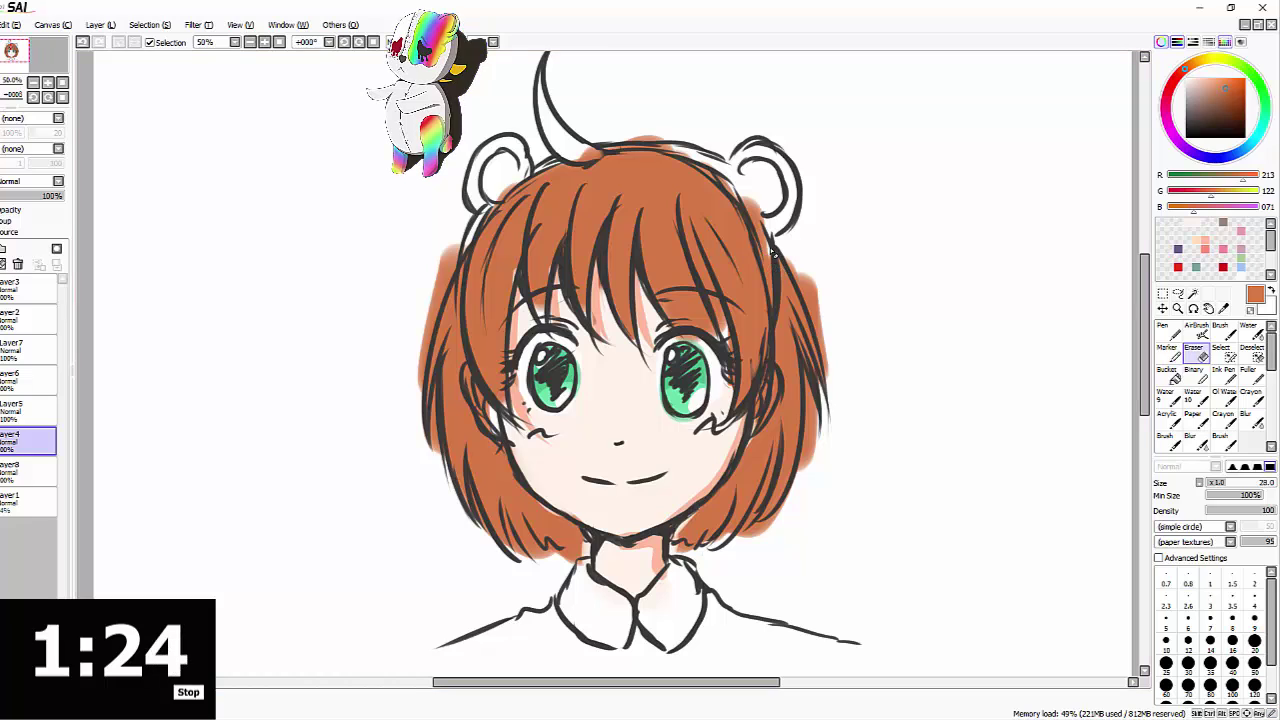
Erase the orange-brown spilling past the outer hair outline and above the crown on the hair colour layer
{"action": "left_click", "coordinate": [28, 468]}
{"action": "left_click_drag", "start_coordinate": [449, 246], "coordinate": [414, 385]}
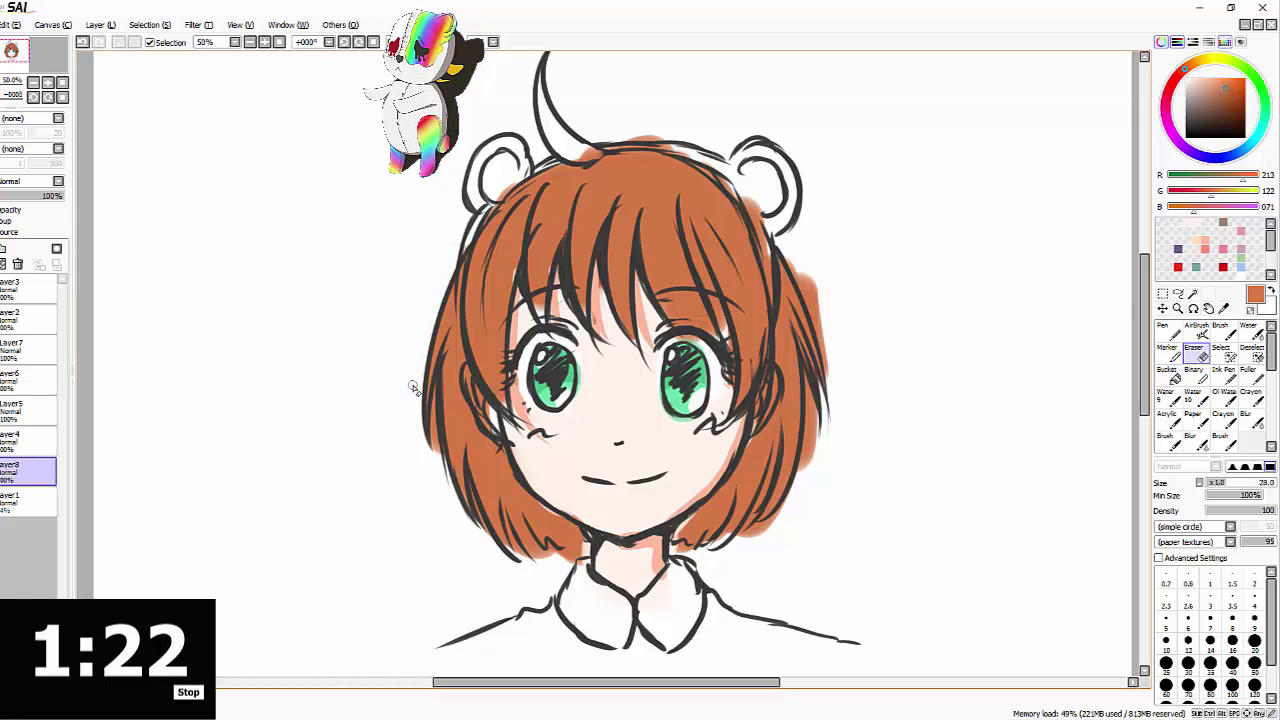
{"action": "left_click_drag", "start_coordinate": [811, 280], "coordinate": [829, 344]}
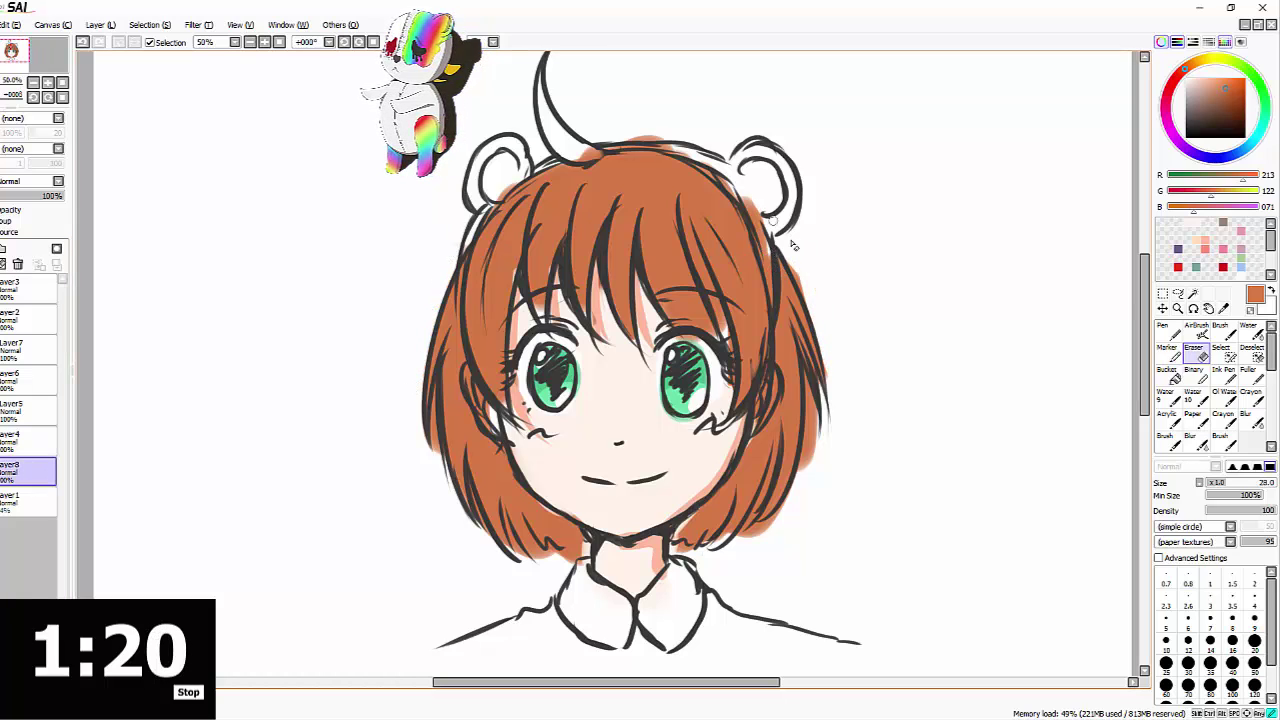
{"action": "left_click_drag", "start_coordinate": [616, 134], "coordinate": [650, 138]}
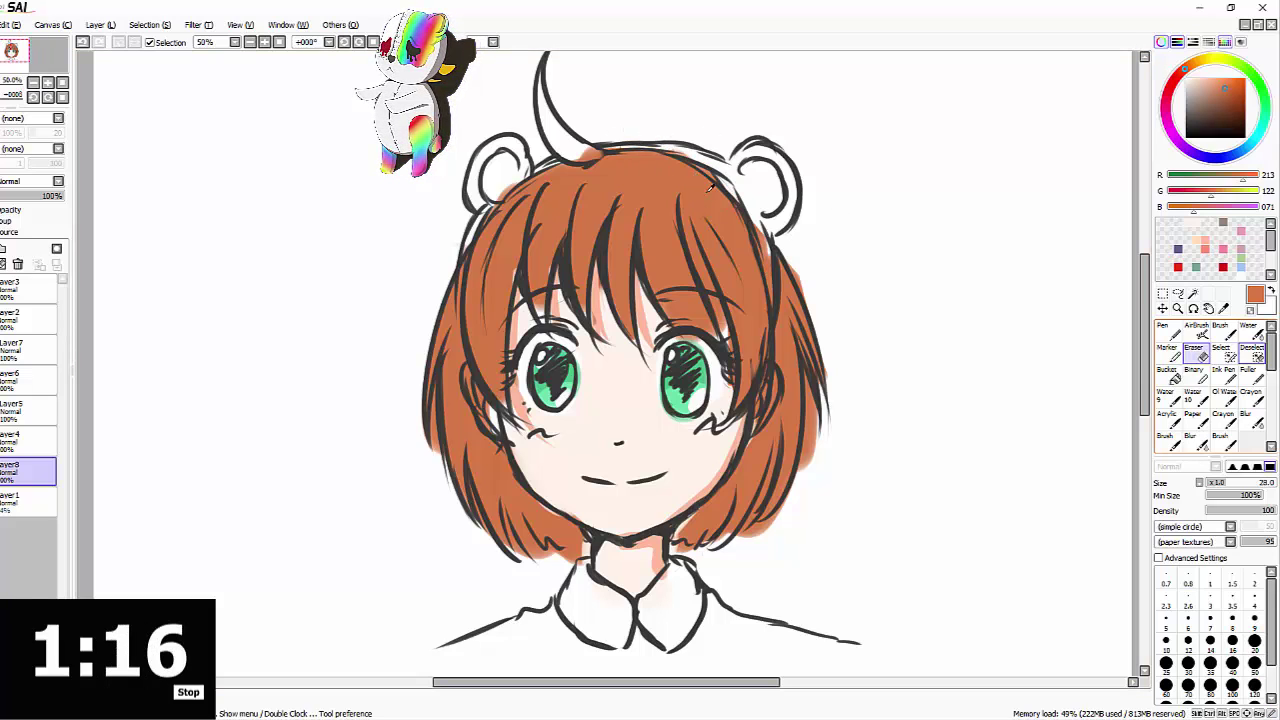
Colour the curved strand on top of the head orange-brown with the size 50 Brush
{"action": "left_click", "coordinate": [1250, 374]}
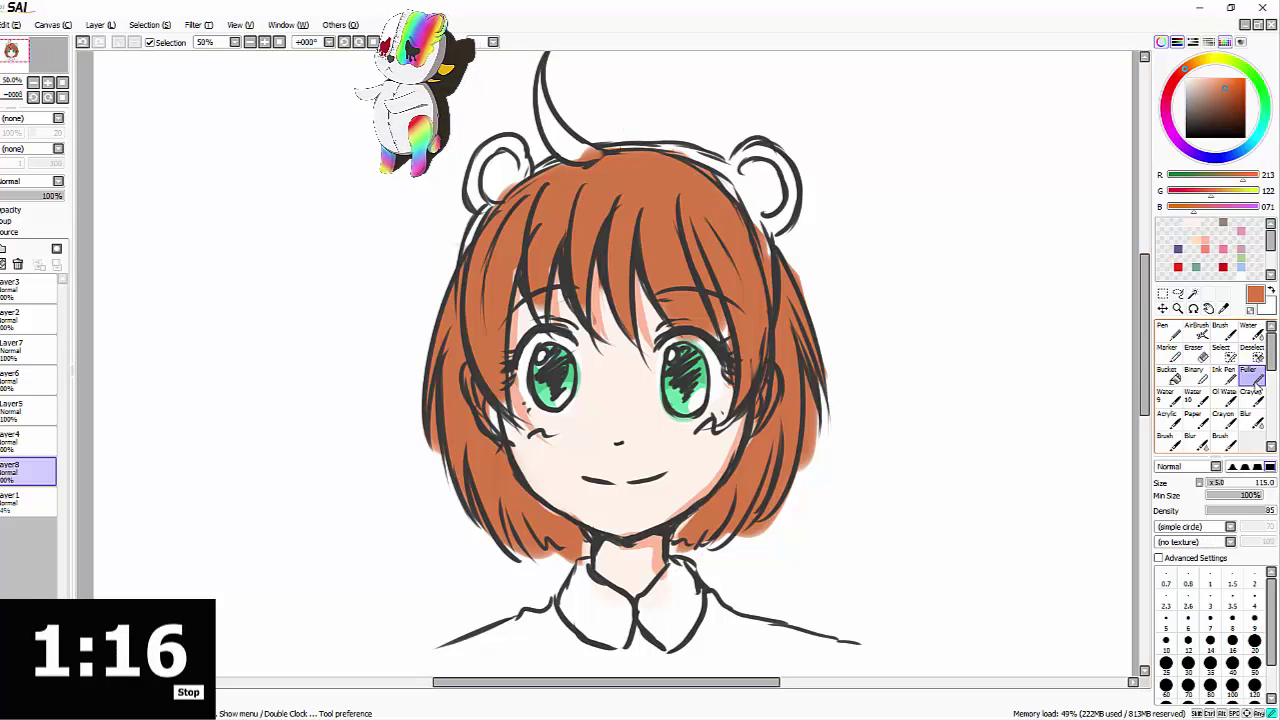
{"action": "left_click", "coordinate": [1220, 330]}
{"action": "mouse_move", "coordinate": [553, 150]}
{"action": "left_mouse_down"}
{"action": "mouse_move", "coordinate": [545, 65]}
{"action": "mouse_move", "coordinate": [585, 168]}
{"action": "mouse_move", "coordinate": [554, 121]}
{"action": "left_mouse_up"}
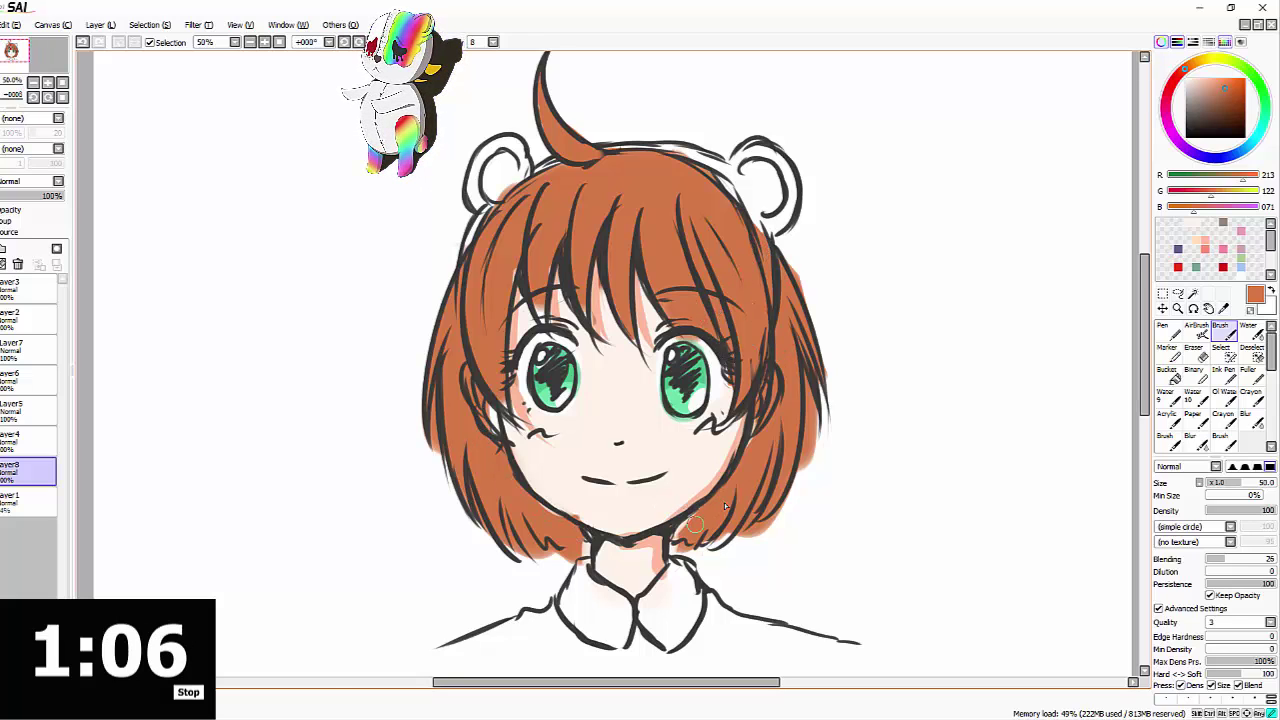
Add a new layer clipped to the hair colour layer
{"action": "scroll", "coordinate": [814, 493], "scroll_direction": "down", "scroll_amount": 1}
{"action": "scroll", "coordinate": [839, 511], "scroll_direction": "up", "scroll_amount": 1}
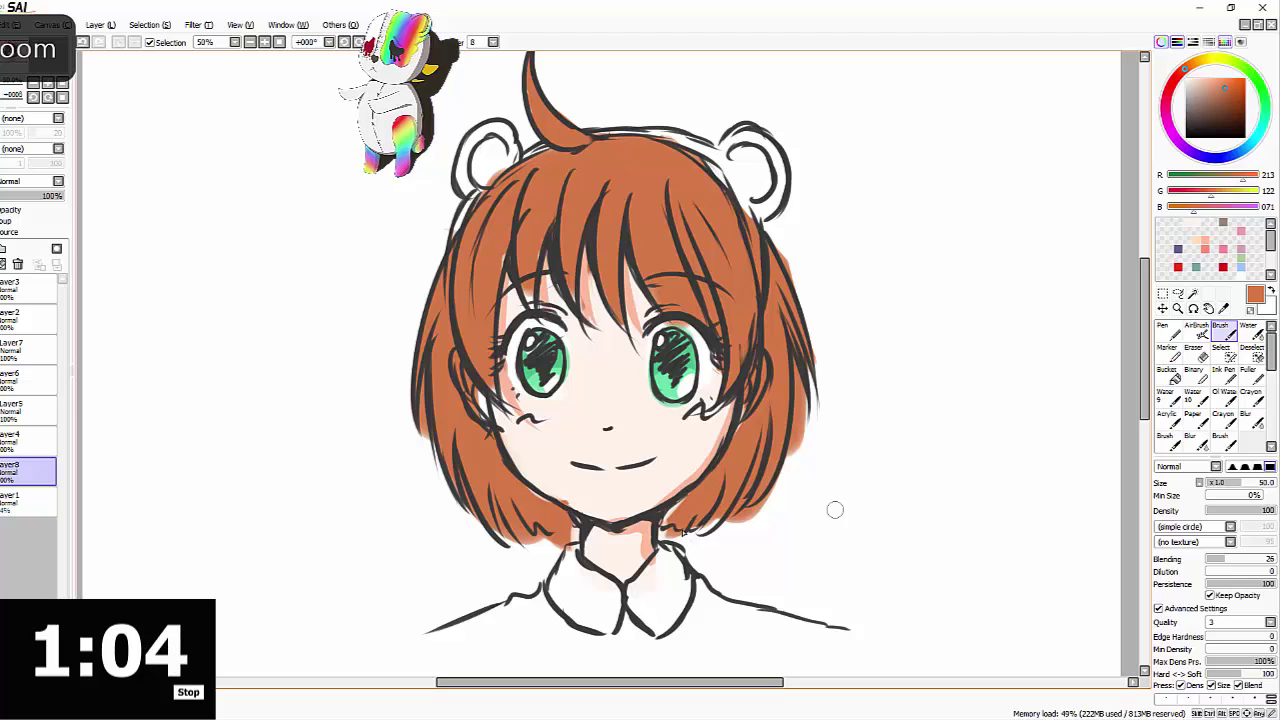
{"action": "key", "text": "ctrl+shift+n"}
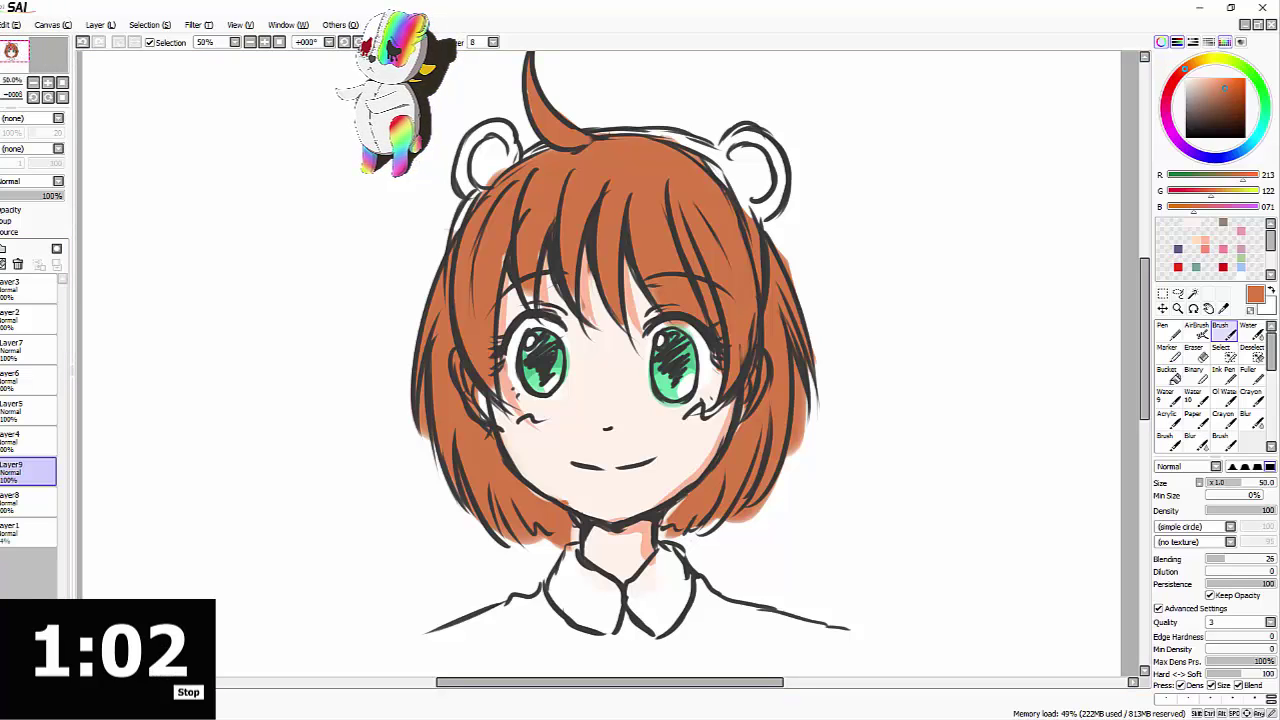
Shade the side hair sections and the outer bangs with dark brown using the AirBrush at size 200
{"action": "left_click", "coordinate": [1222, 108]}
{"action": "left_click", "coordinate": [1204, 331]}
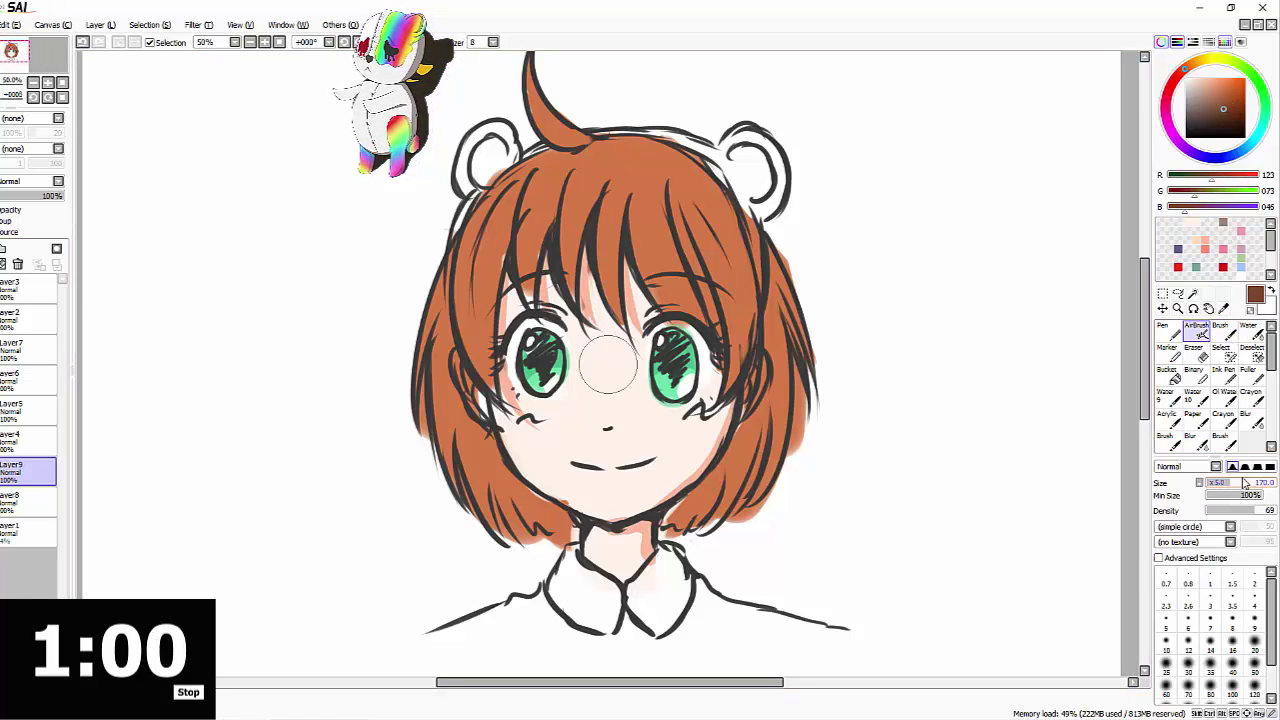
{"action": "left_click", "coordinate": [1238, 482]}
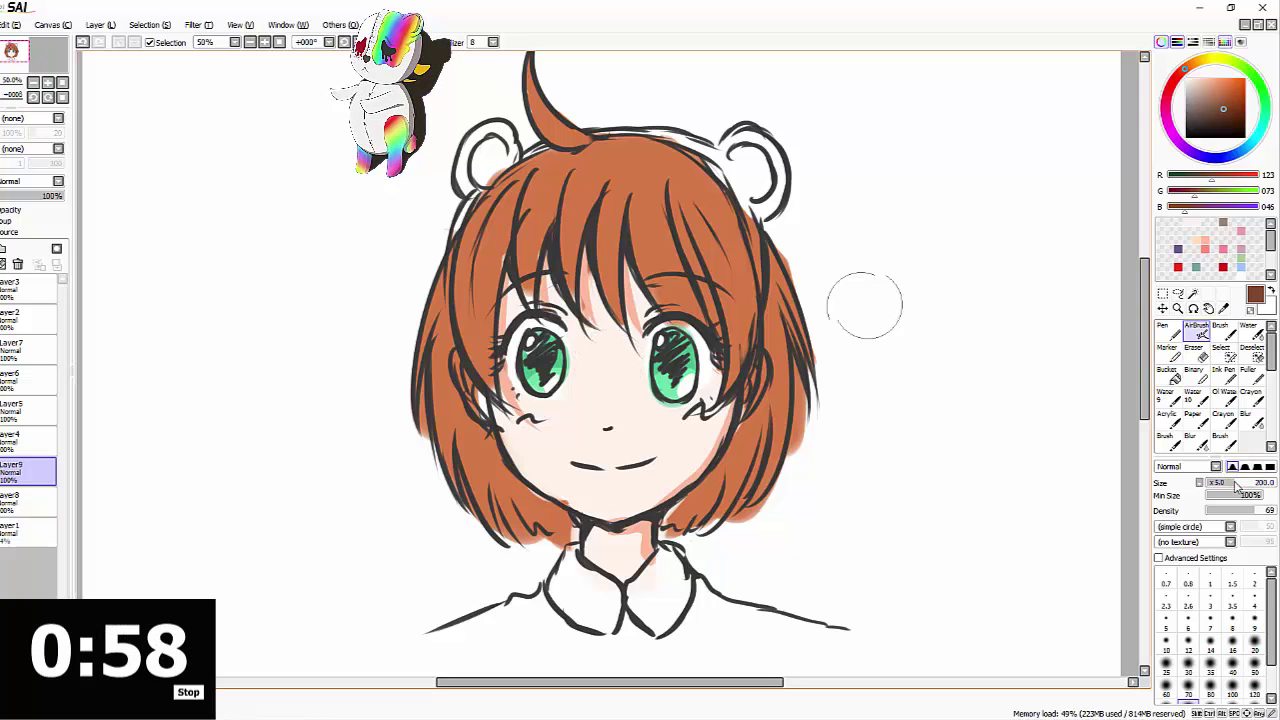
{"action": "mouse_move", "coordinate": [778, 275]}
{"action": "left_mouse_down"}
{"action": "mouse_move", "coordinate": [763, 432]}
{"action": "mouse_move", "coordinate": [720, 490]}
{"action": "left_mouse_up"}
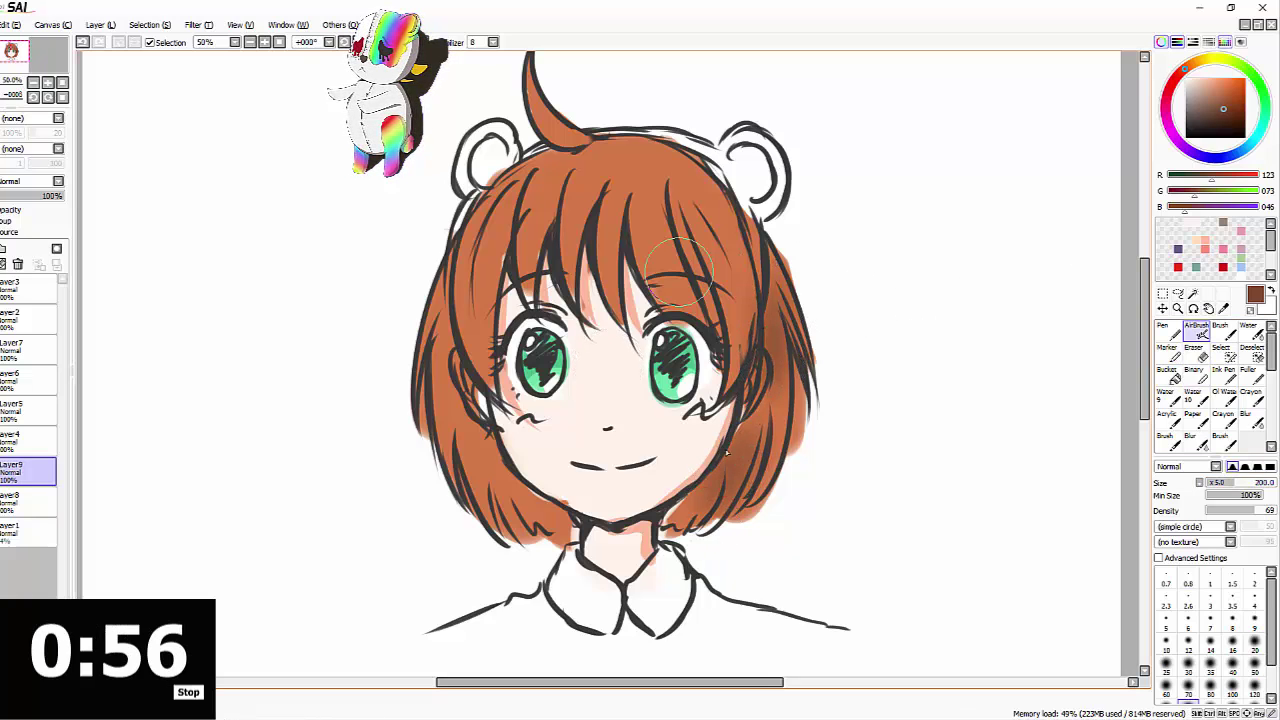
{"action": "left_click_drag", "start_coordinate": [693, 217], "coordinate": [703, 282]}
{"action": "mouse_move", "coordinate": [466, 380]}
{"action": "left_mouse_down"}
{"action": "mouse_move", "coordinate": [520, 508]}
{"action": "mouse_move", "coordinate": [532, 505]}
{"action": "left_mouse_up"}
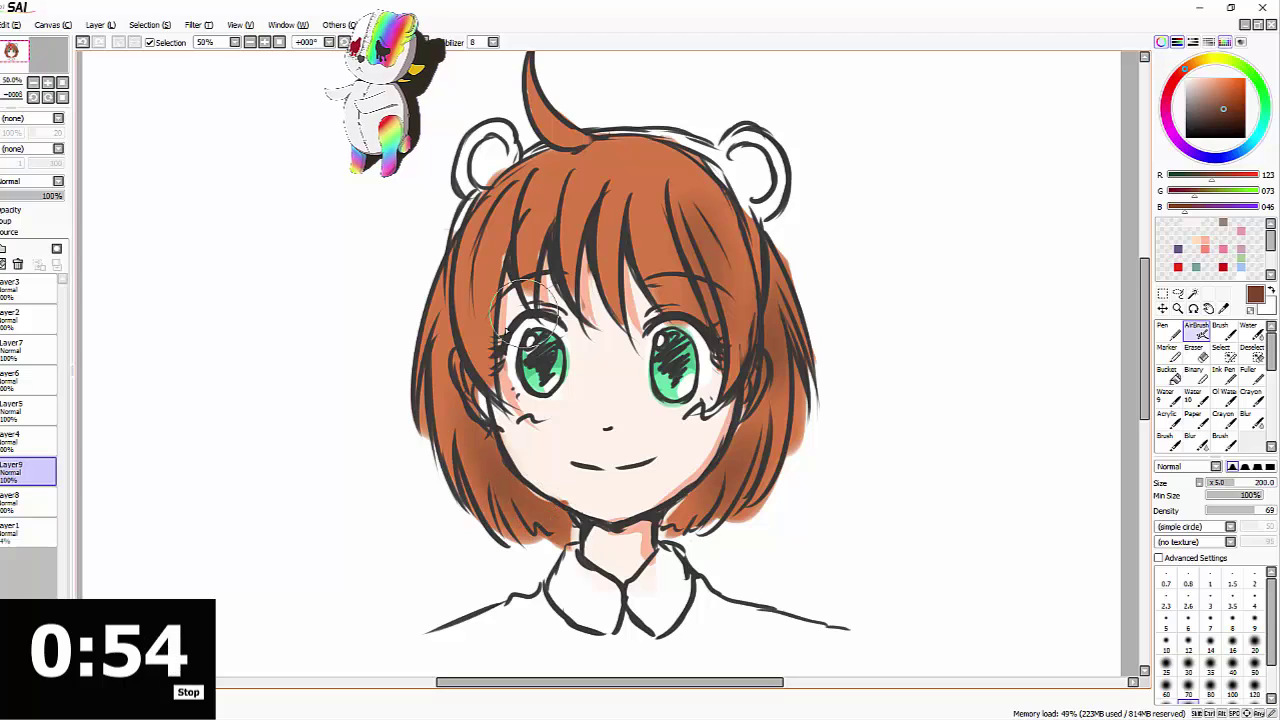
Add a new layer above the airbrushed hair shading for painting with the Brush in very dark brown
{"action": "left_click", "coordinate": [1220, 333]}
{"action": "left_click", "coordinate": [1217, 120]}
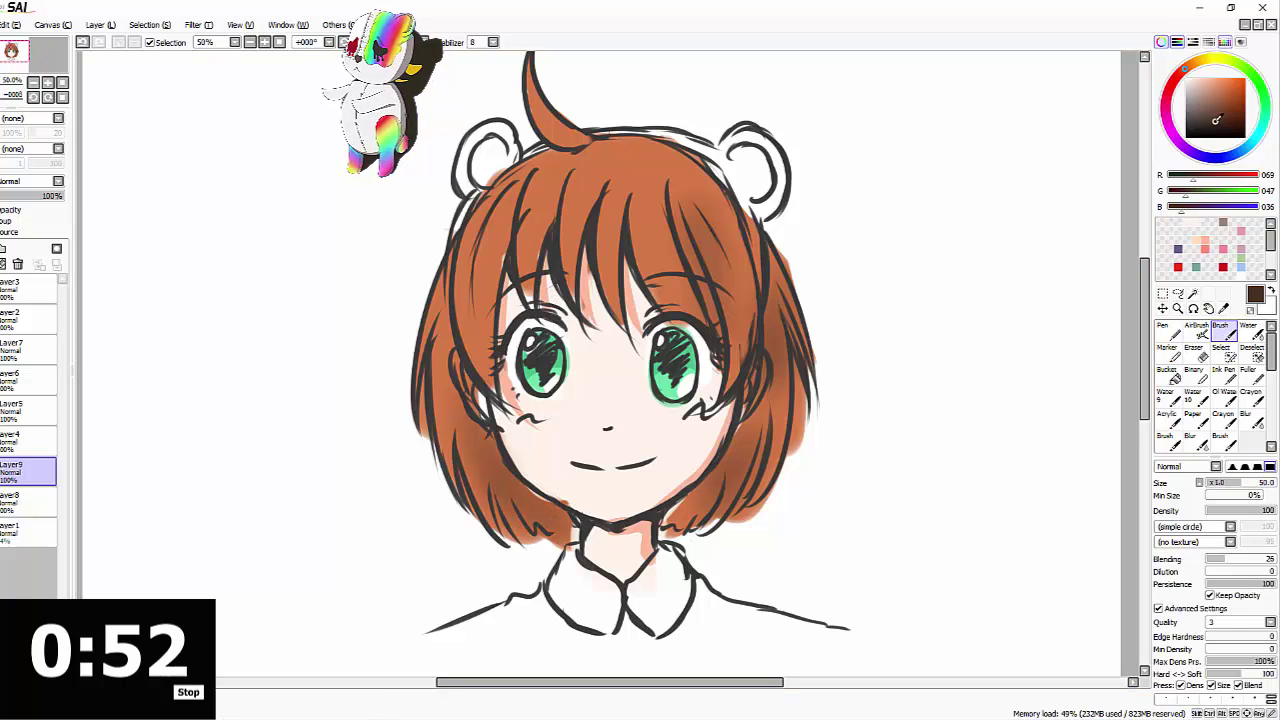
{"action": "left_click", "coordinate": [1, 248]}
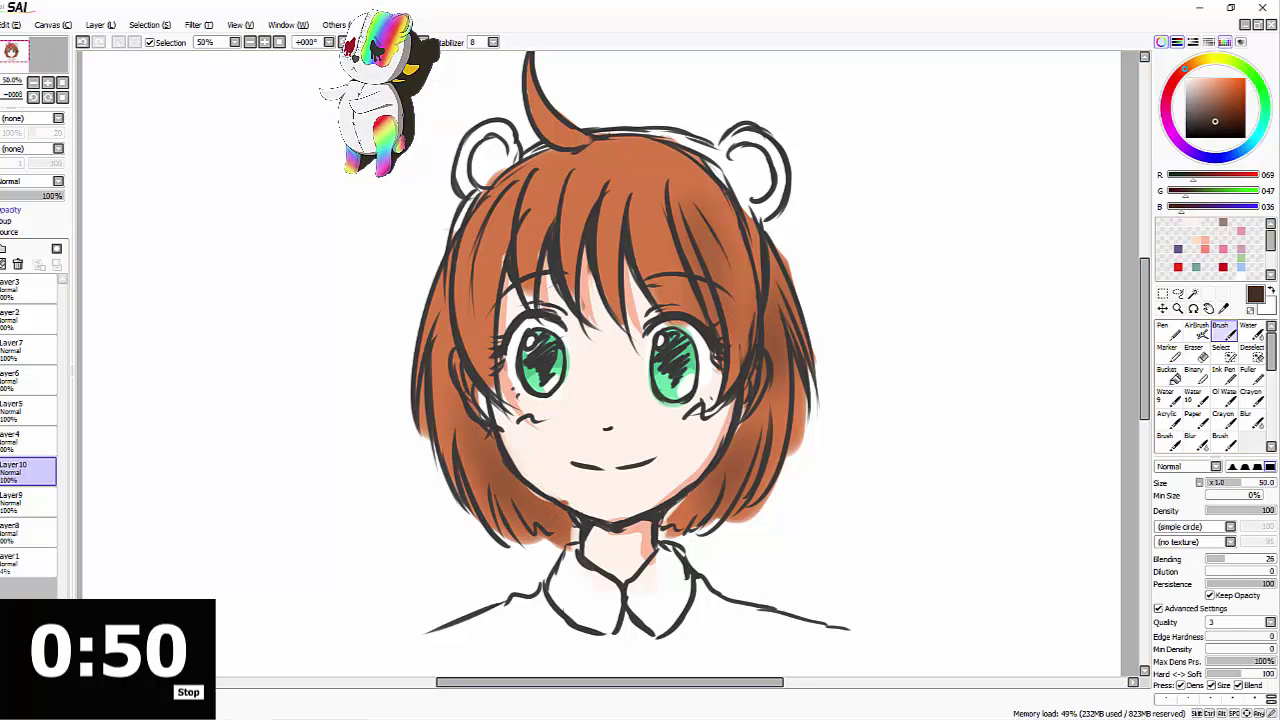
{"action": "left_click_drag", "start_coordinate": [626, 191], "coordinate": [635, 272]}
{"action": "left_click_drag", "start_coordinate": [643, 213], "coordinate": [662, 302]}
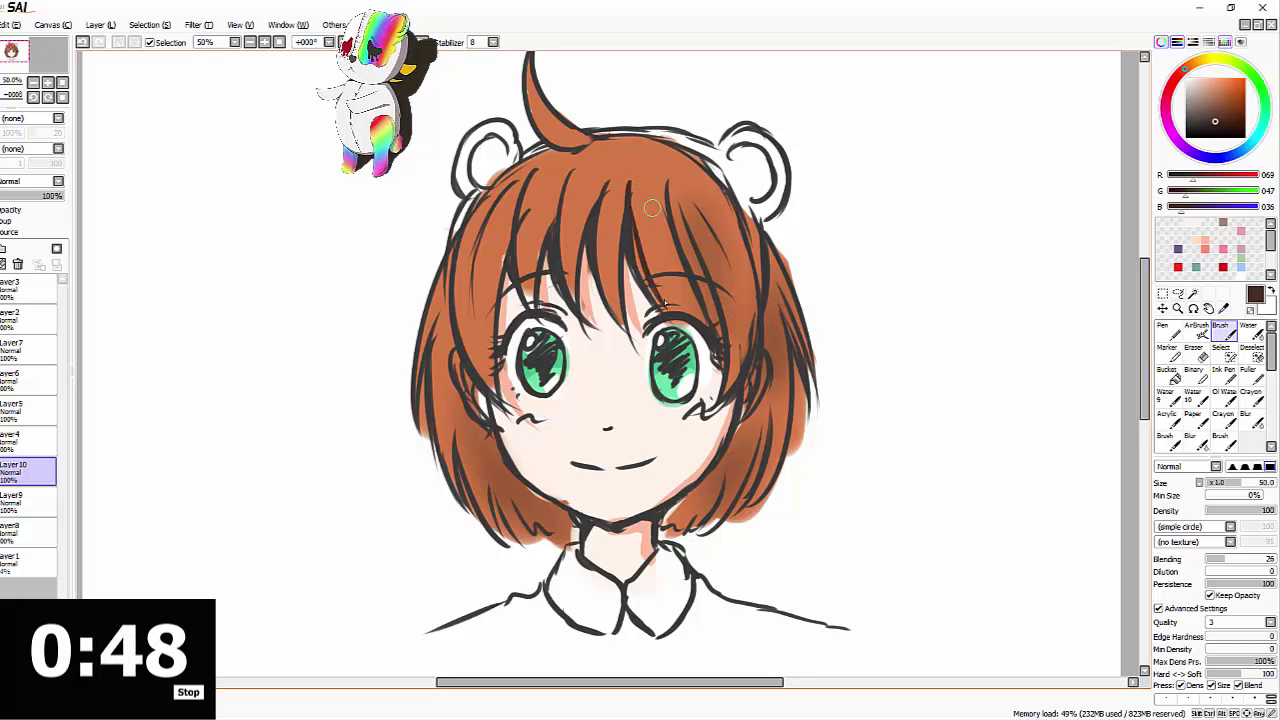
{"action": "key", "text": "ctrl+z"}
Paint reddish-brown shadow strokes along the bangs and the side hair with the Brush at size 67
{"action": "left_click", "coordinate": [1253, 484]}
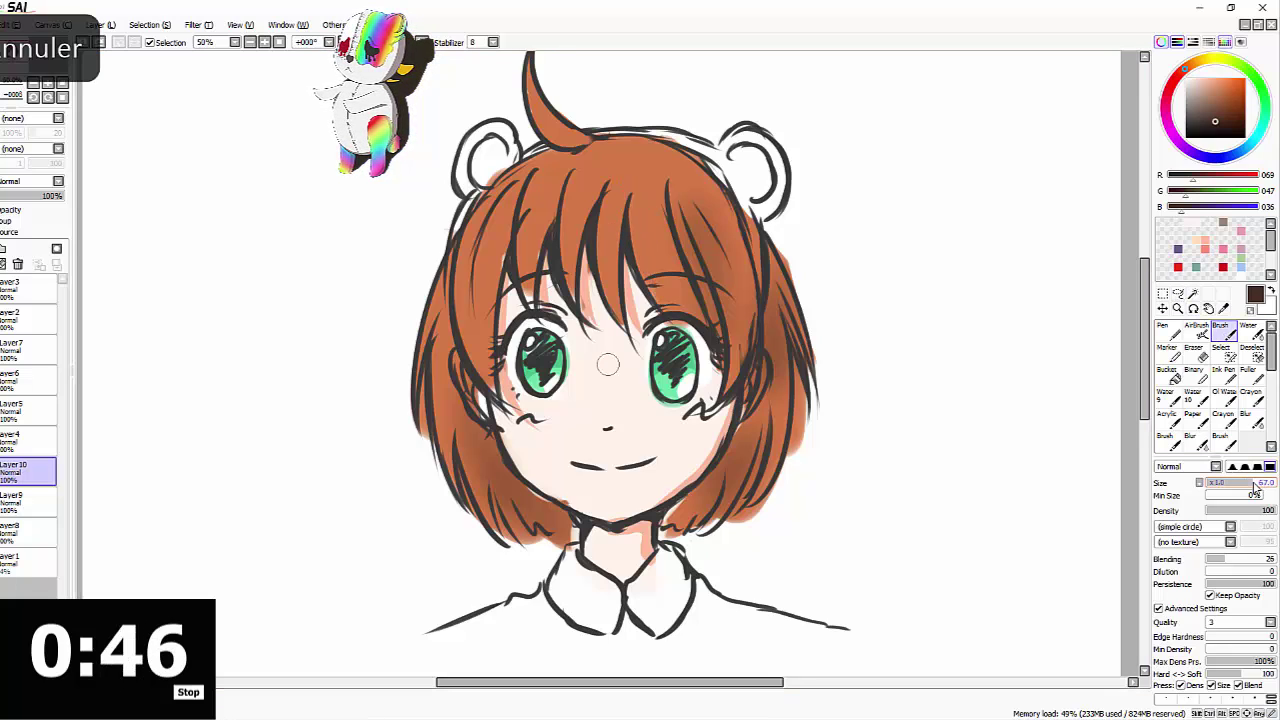
{"action": "mouse_move", "coordinate": [630, 203]}
{"action": "left_mouse_down"}
{"action": "mouse_move", "coordinate": [638, 280]}
{"action": "mouse_move", "coordinate": [660, 302]}
{"action": "left_mouse_up"}
{"action": "key", "text": "ctrl+z"}
{"action": "left_click_drag", "start_coordinate": [1232, 97], "coordinate": [1225, 111]}
{"action": "left_click_drag", "start_coordinate": [632, 200], "coordinate": [645, 276]}
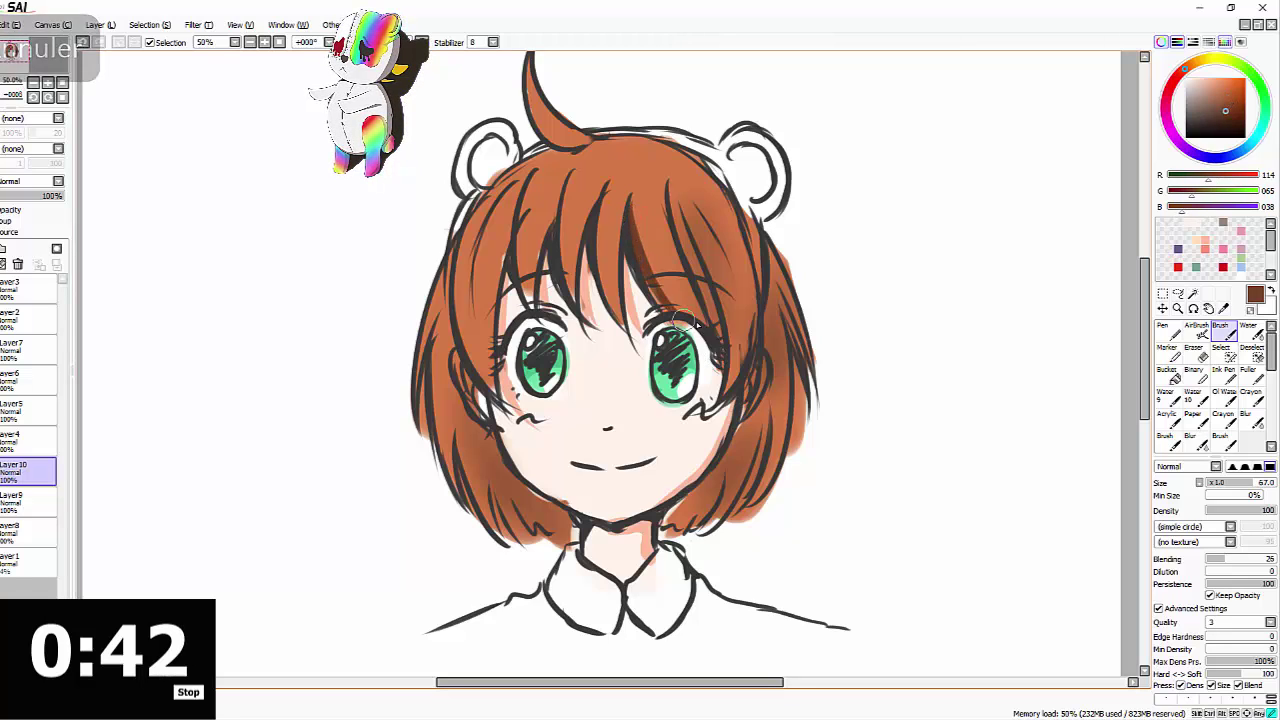
{"action": "left_click_drag", "start_coordinate": [672, 205], "coordinate": [695, 263]}
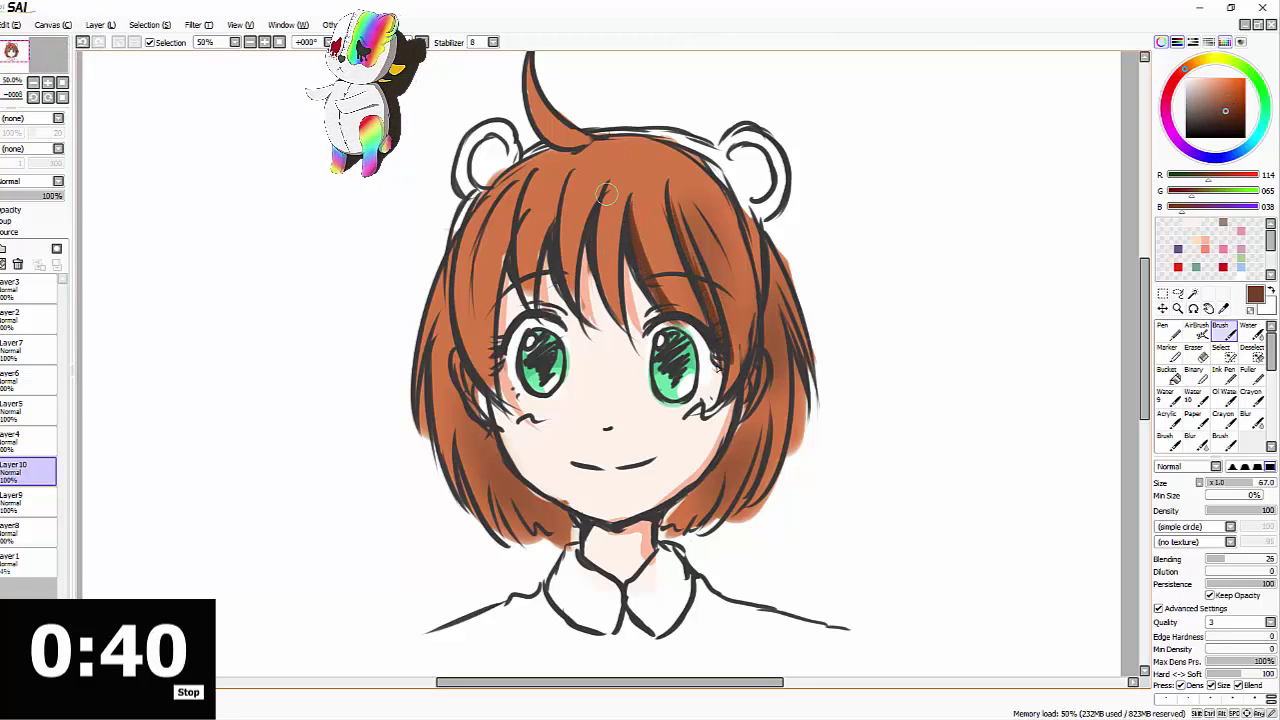
{"action": "mouse_move", "coordinate": [584, 222]}
{"action": "left_mouse_down"}
{"action": "mouse_move", "coordinate": [590, 296]}
{"action": "mouse_move", "coordinate": [534, 290]}
{"action": "mouse_move", "coordinate": [522, 312]}
{"action": "left_mouse_up"}
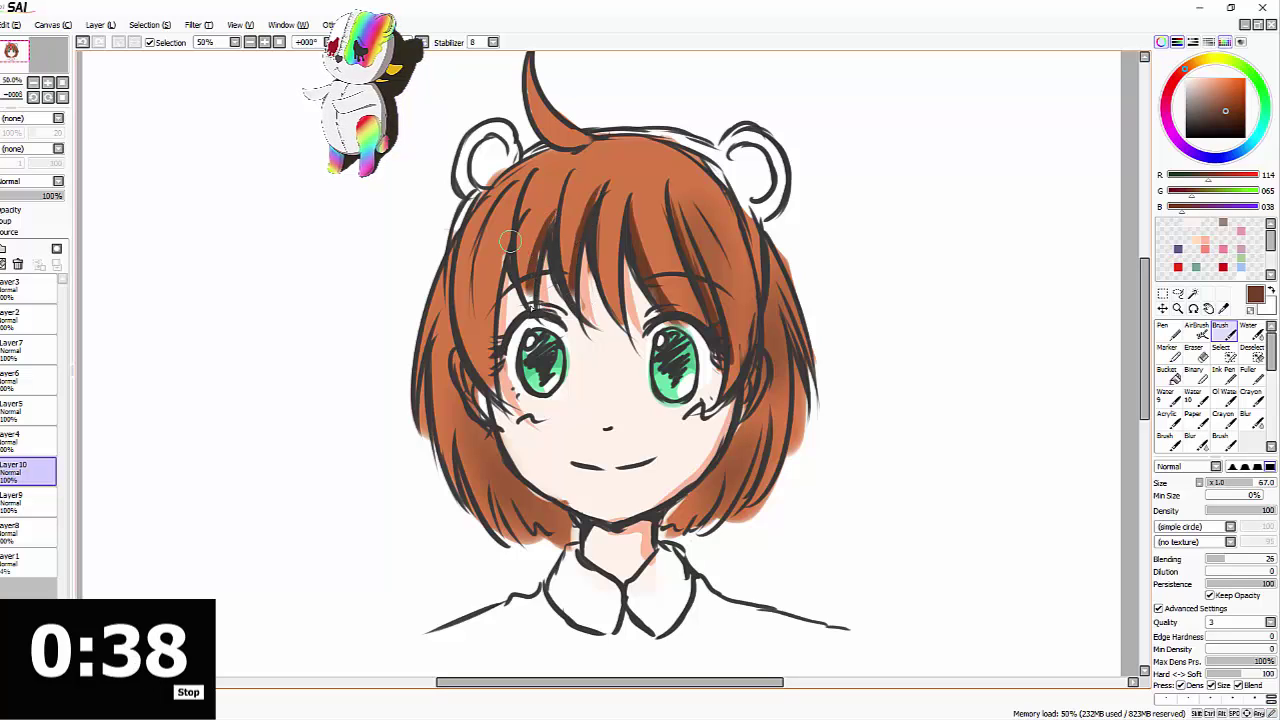
{"action": "left_click_drag", "start_coordinate": [508, 232], "coordinate": [488, 343]}
{"action": "mouse_move", "coordinate": [490, 428]}
{"action": "left_mouse_down"}
{"action": "mouse_move", "coordinate": [524, 486]}
{"action": "mouse_move", "coordinate": [572, 512]}
{"action": "left_mouse_up"}
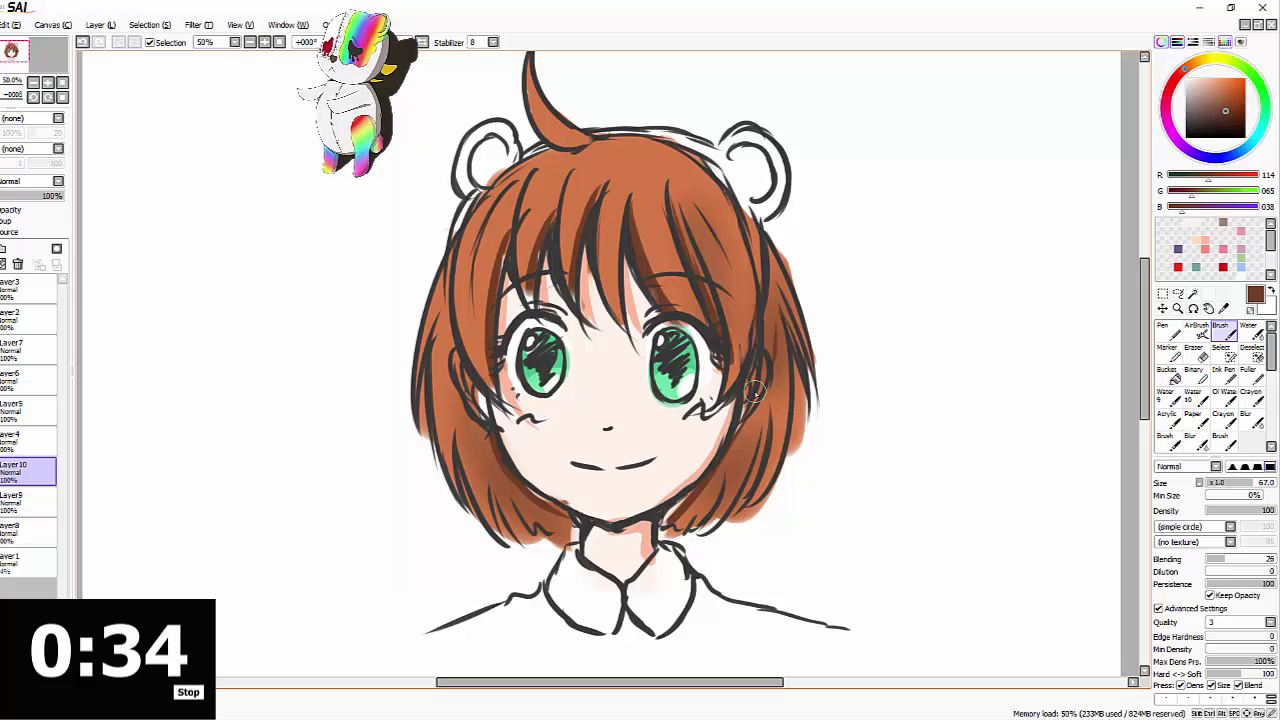
Colour the girl's two human ears with the face's light skin tone on Layer4
{"action": "left_click", "coordinate": [16, 532]}
{"action": "left_click", "coordinate": [23, 449]}
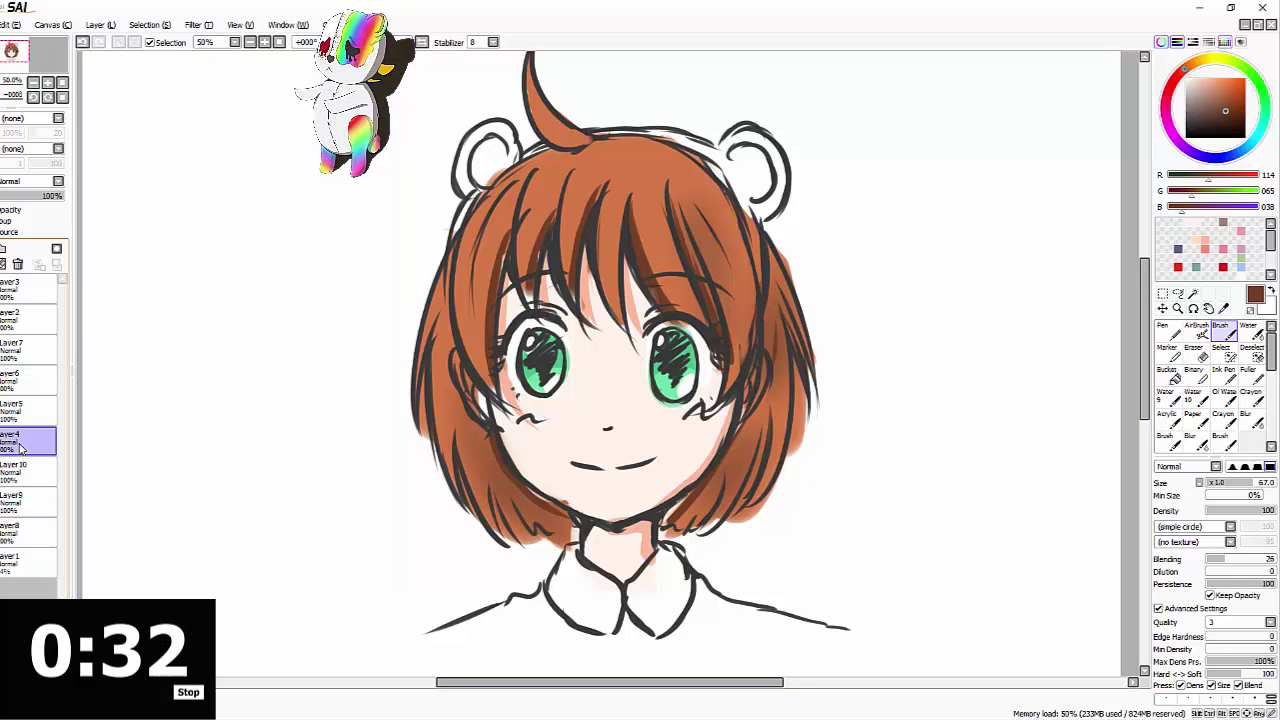
{"action": "right_click", "coordinate": [576, 417]}
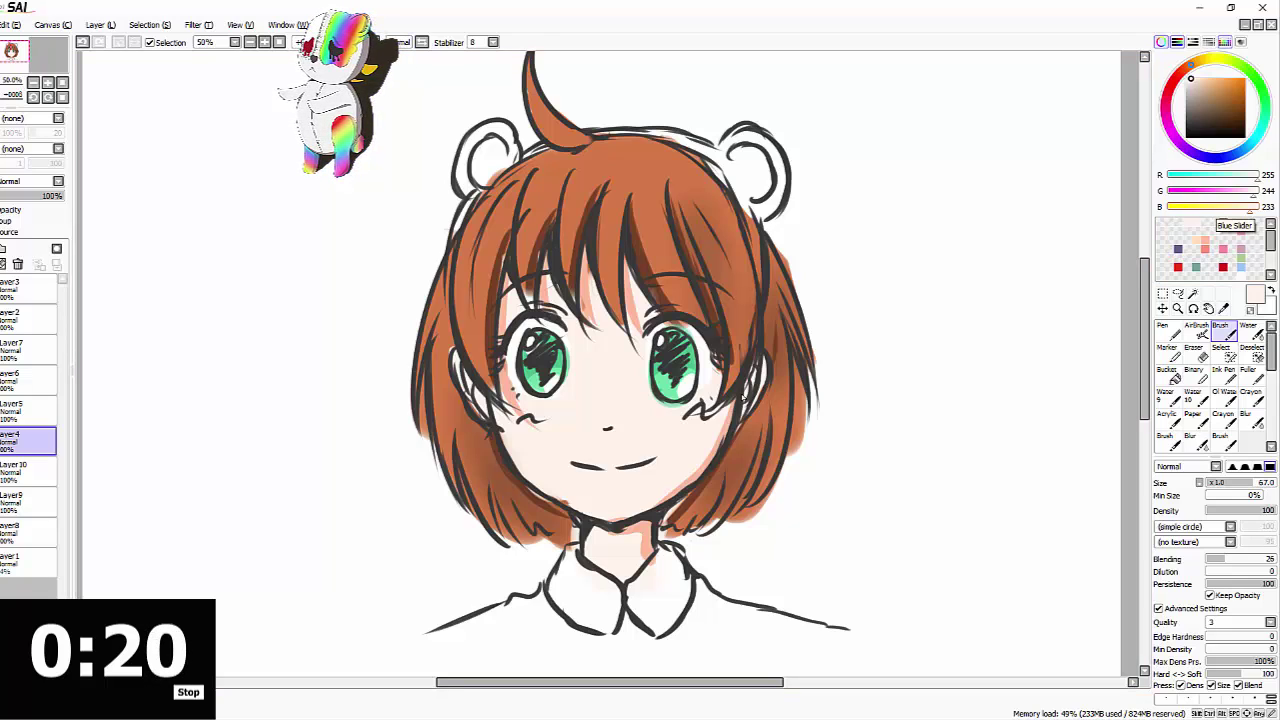
Fill both bear ears with orange using the Fuller brush on a new layer directly above Layer1
{"action": "left_click", "coordinate": [20, 532]}
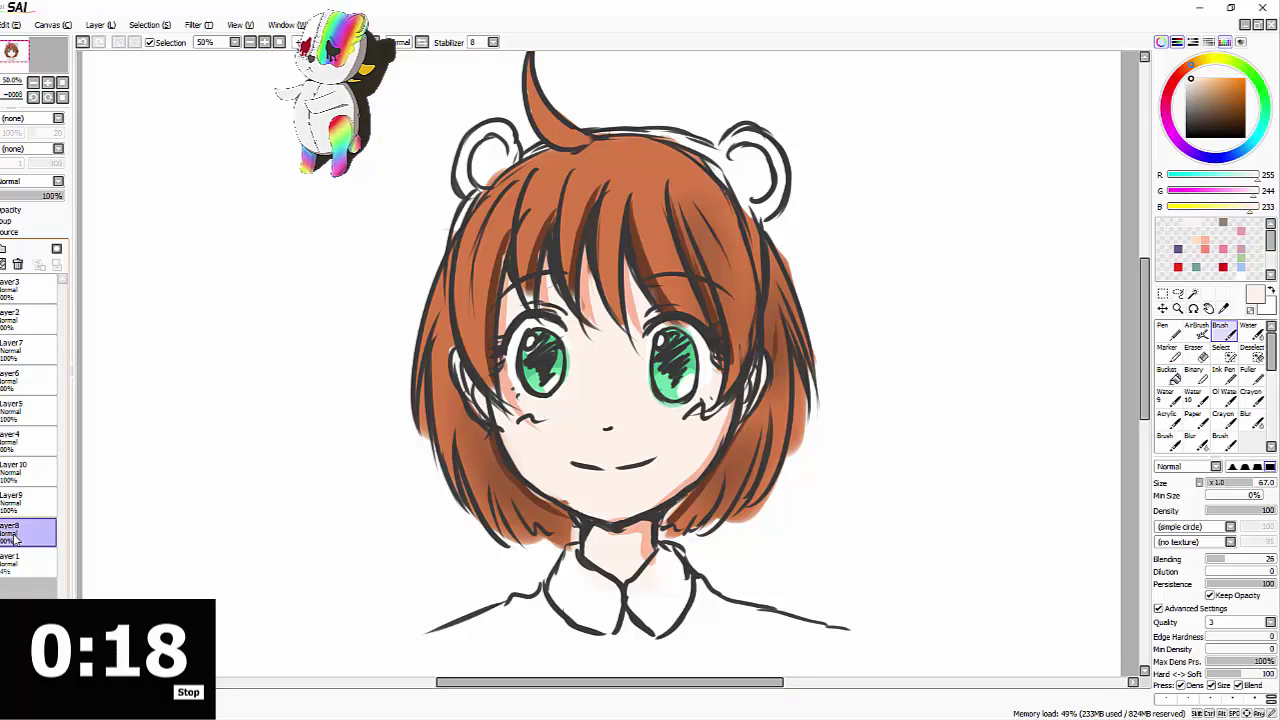
{"action": "left_click", "coordinate": [12, 571]}
{"action": "left_click", "coordinate": [1, 249]}
{"action": "left_click_drag", "start_coordinate": [1236, 104], "coordinate": [1234, 82]}
{"action": "left_click", "coordinate": [1248, 372]}
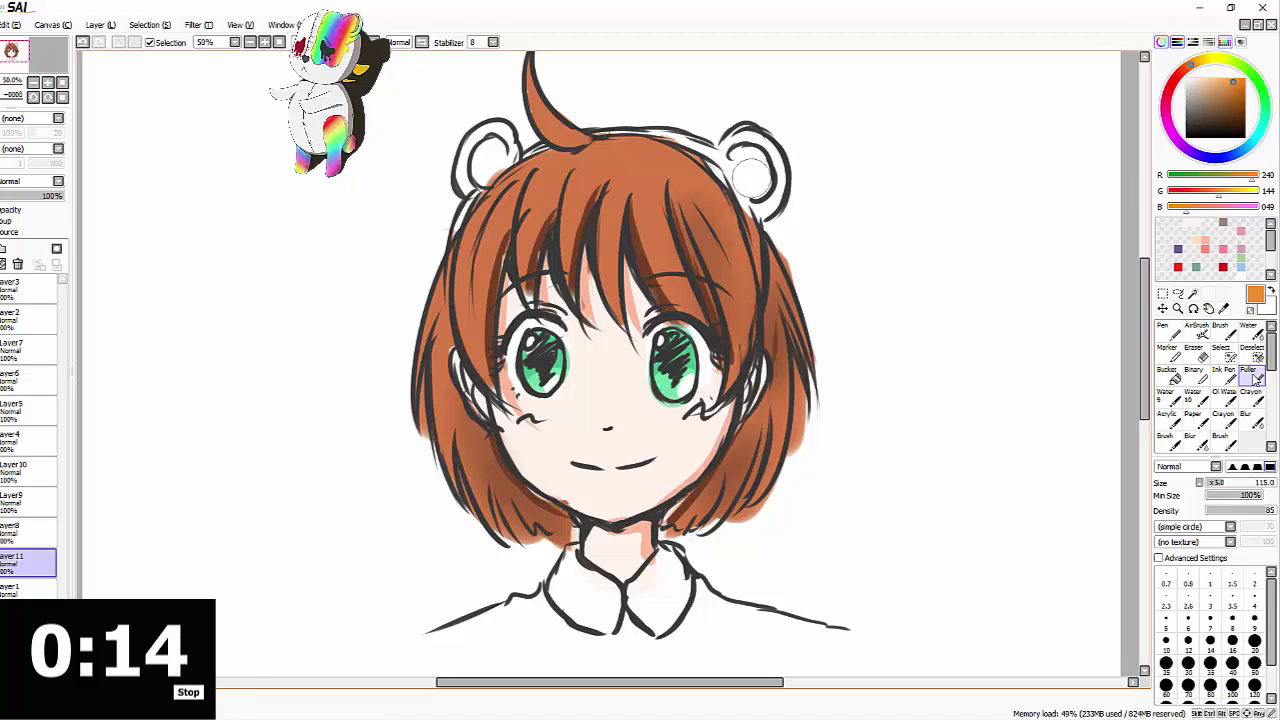
{"action": "mouse_move", "coordinate": [745, 150]}
{"action": "left_mouse_down"}
{"action": "mouse_move", "coordinate": [765, 195]}
{"action": "mouse_move", "coordinate": [725, 145]}
{"action": "left_mouse_up"}
{"action": "left_click_drag", "start_coordinate": [488, 138], "coordinate": [482, 170]}
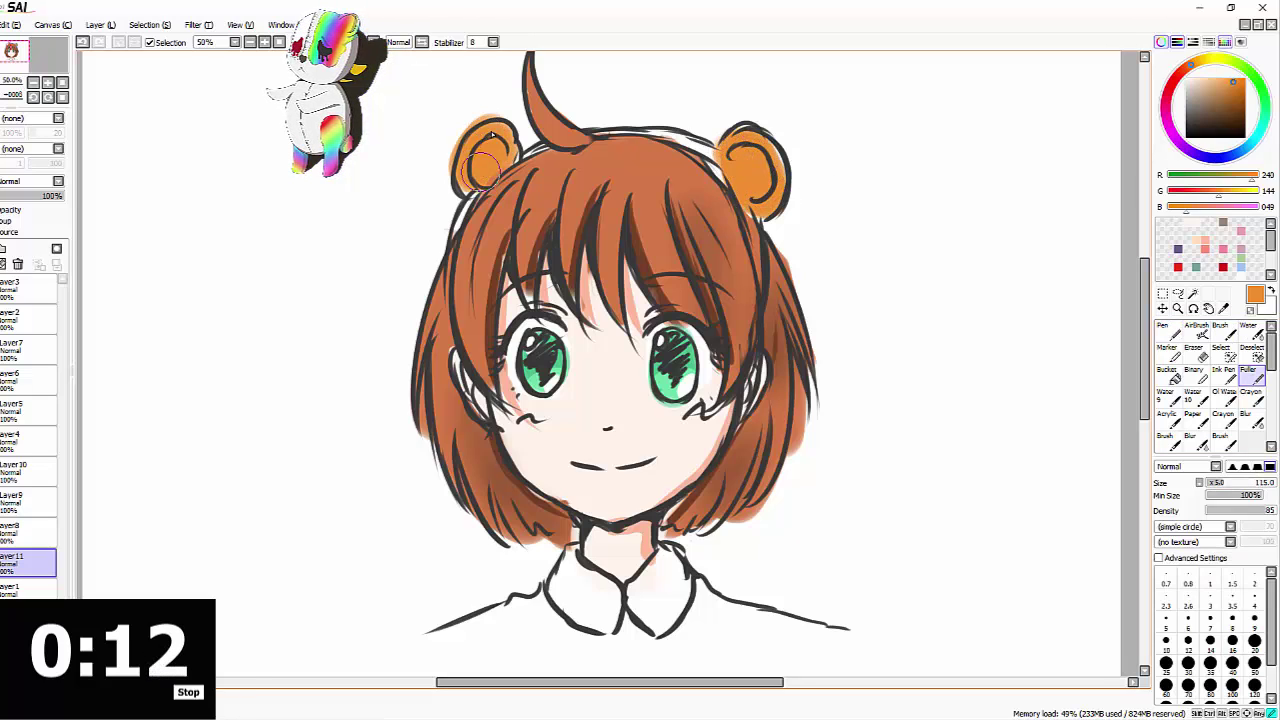
Colour the headband between the bear ears orange with the size 67 Brush
{"action": "left_click", "coordinate": [1221, 330]}
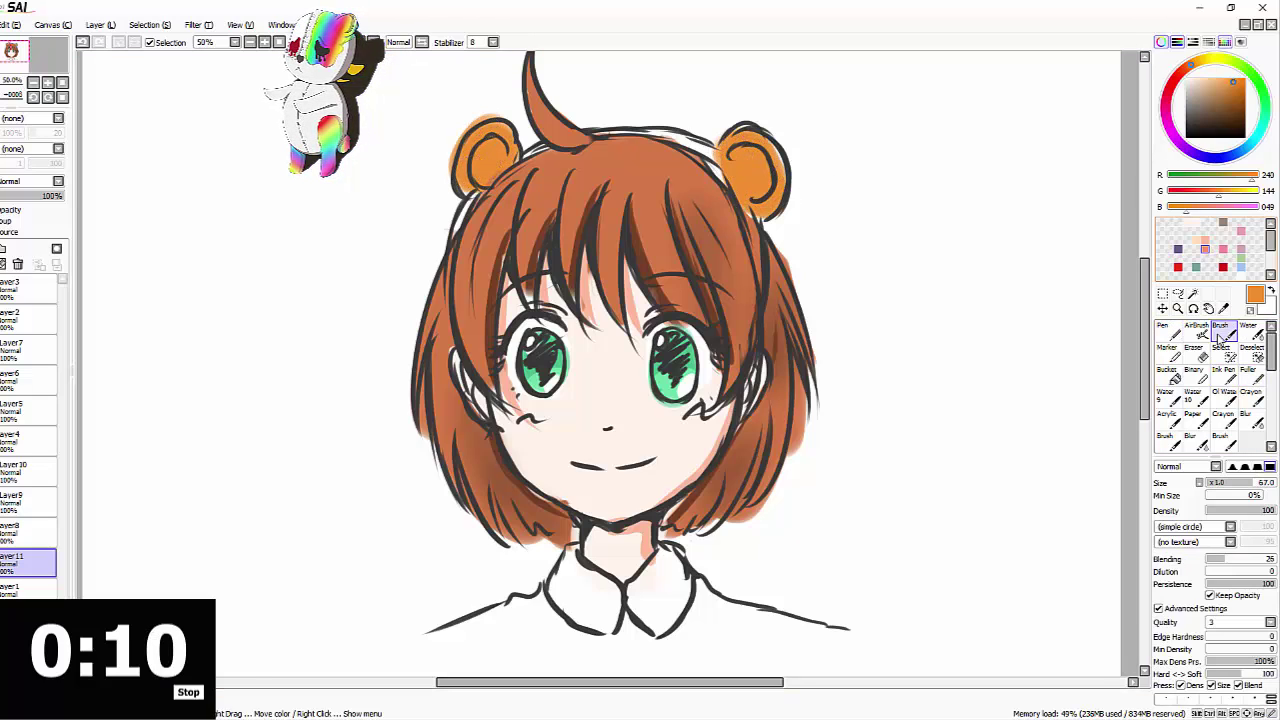
{"action": "left_click_drag", "start_coordinate": [635, 122], "coordinate": [710, 150]}
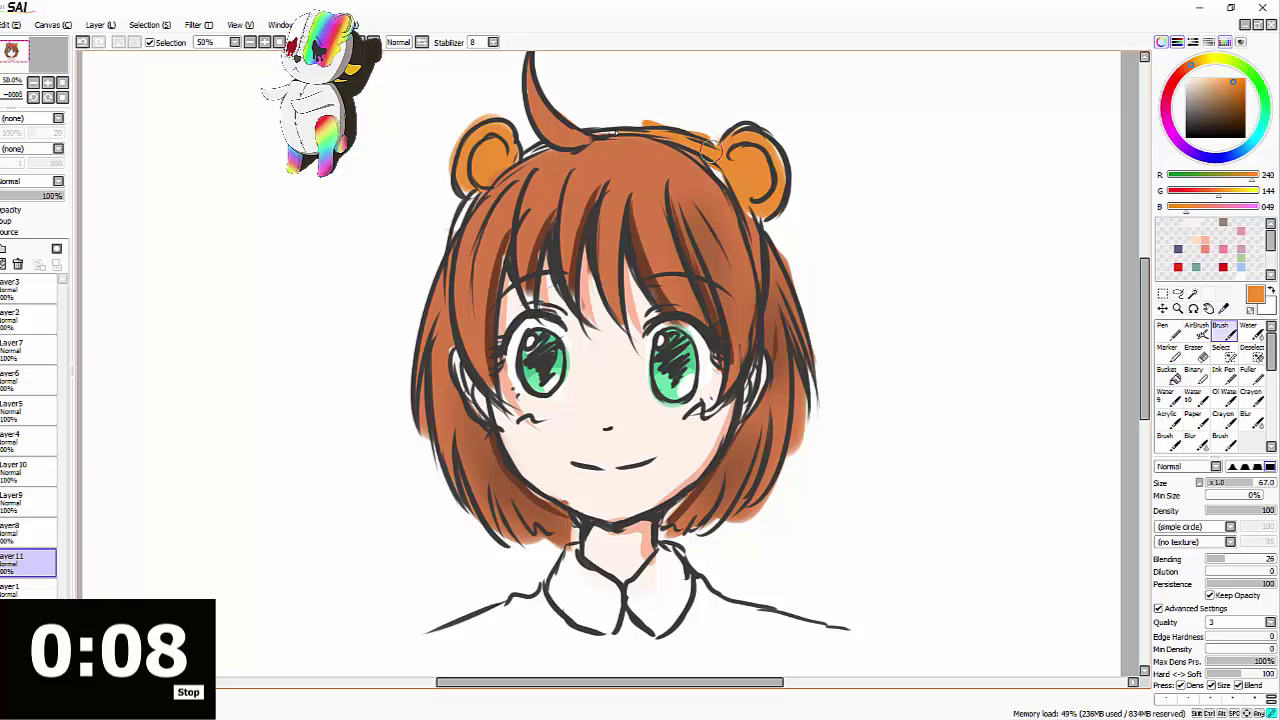
{"action": "left_click_drag", "start_coordinate": [547, 149], "coordinate": [524, 157]}
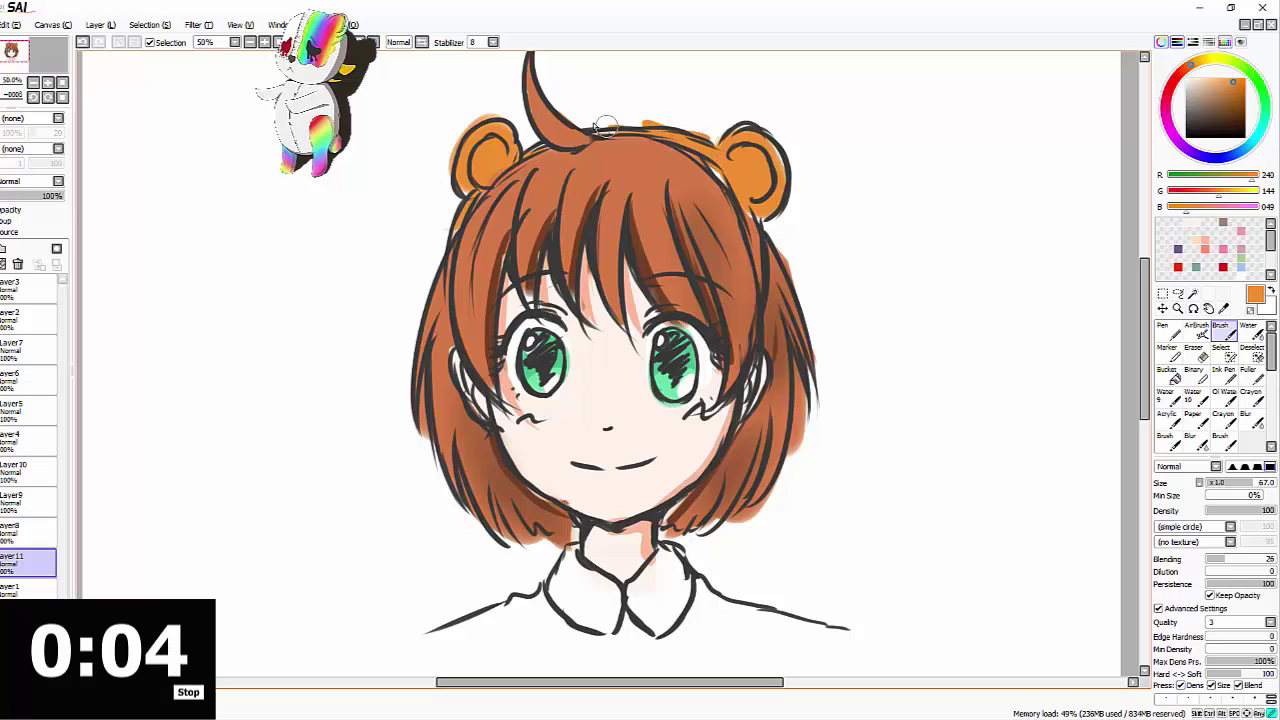
{"action": "left_click_drag", "start_coordinate": [607, 127], "coordinate": [595, 125]}
{"action": "left_click", "coordinate": [1202, 79]}
{"action": "left_click", "coordinate": [1175, 80]}
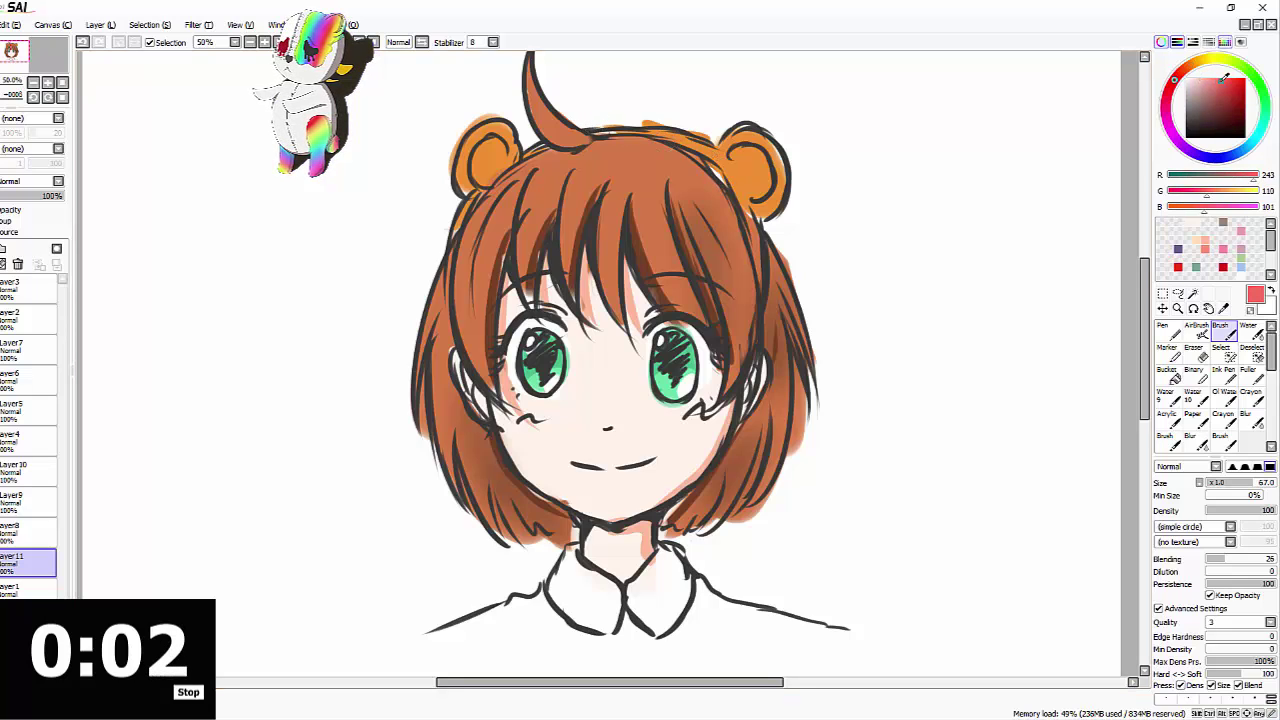
{"action": "left_click", "coordinate": [1192, 78]}
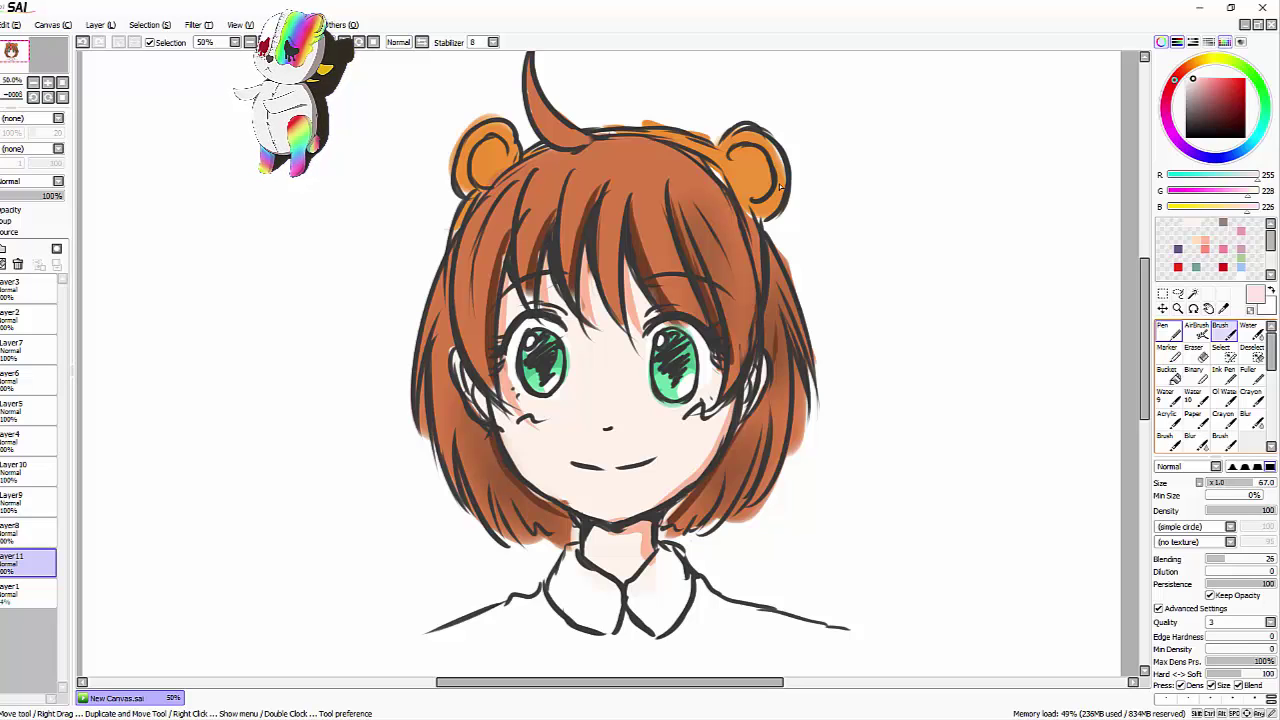
{"action": "left_click_drag", "start_coordinate": [637, 684], "coordinate": [683, 686]}
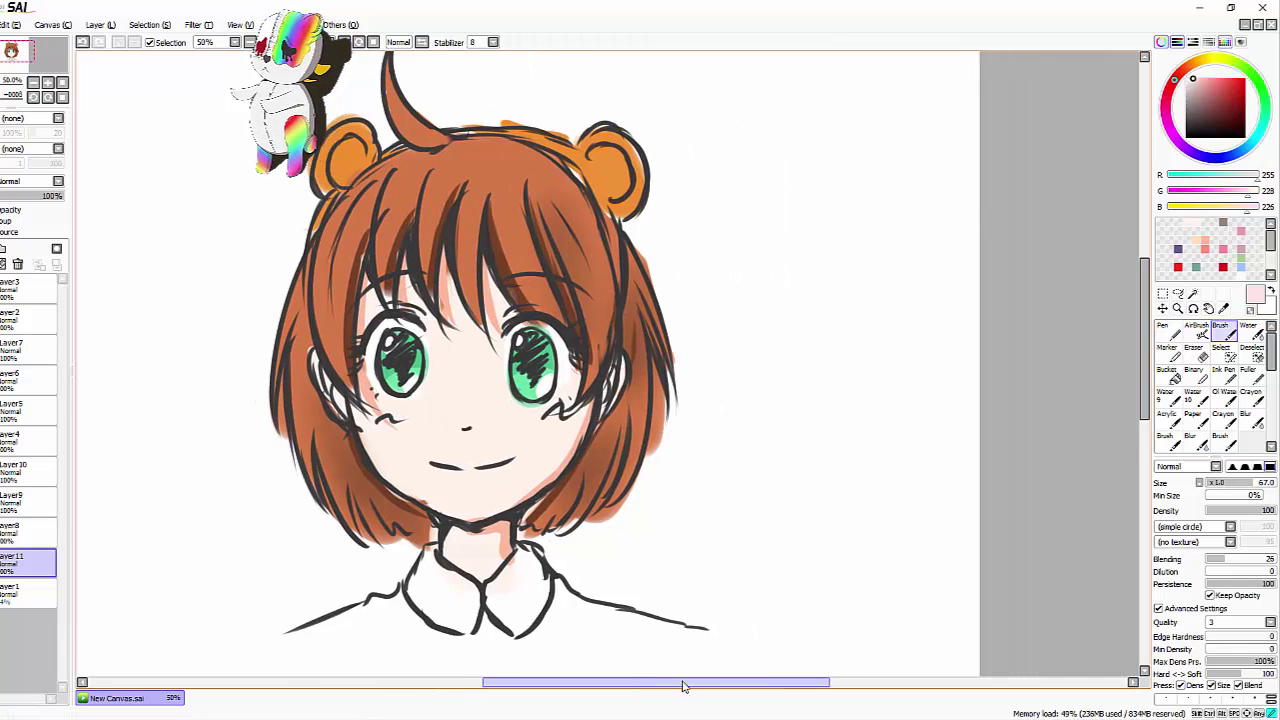
{"action": "key", "text": "Page_Down"}
{"action": "mouse_move", "coordinate": [1147, 334]}
{"action": "left_mouse_down"}
{"action": "mouse_move", "coordinate": [1151, 389]}
{"action": "mouse_move", "coordinate": [1148, 345]}
{"action": "left_mouse_up"}
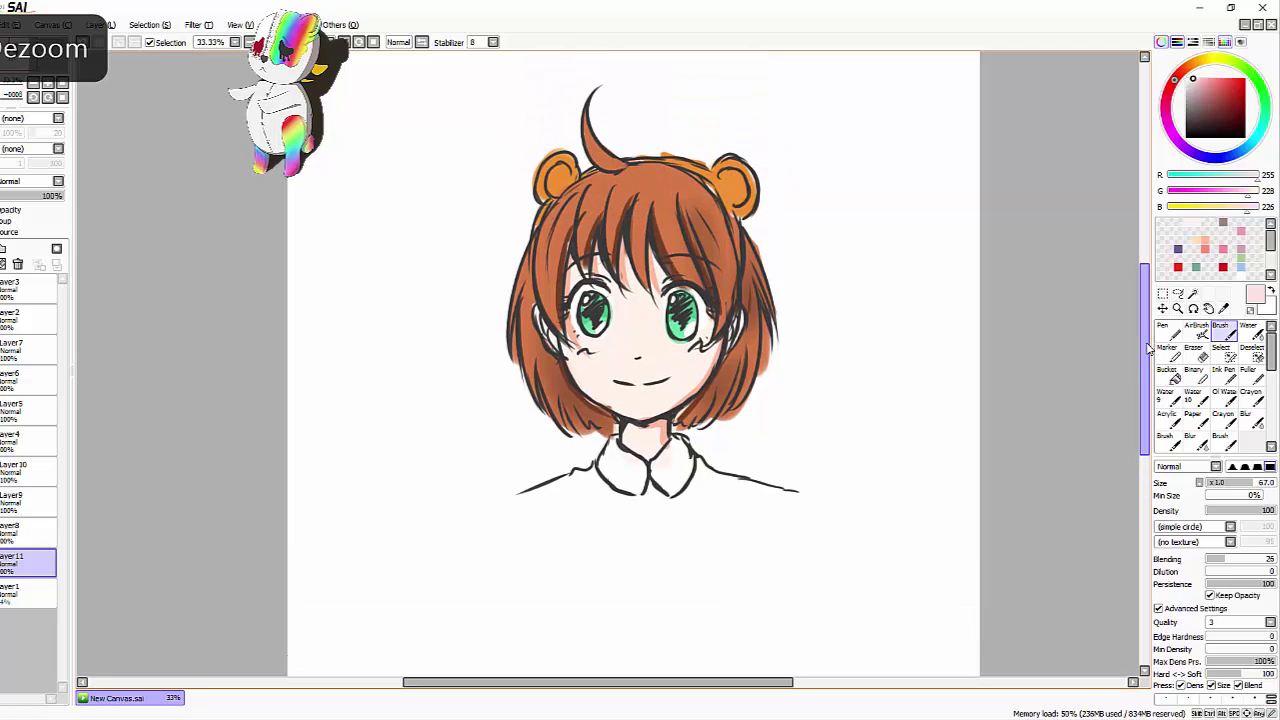
Create a new blank canvas for a second version of the drawing
{"action": "left_click", "coordinate": [4, 24]}
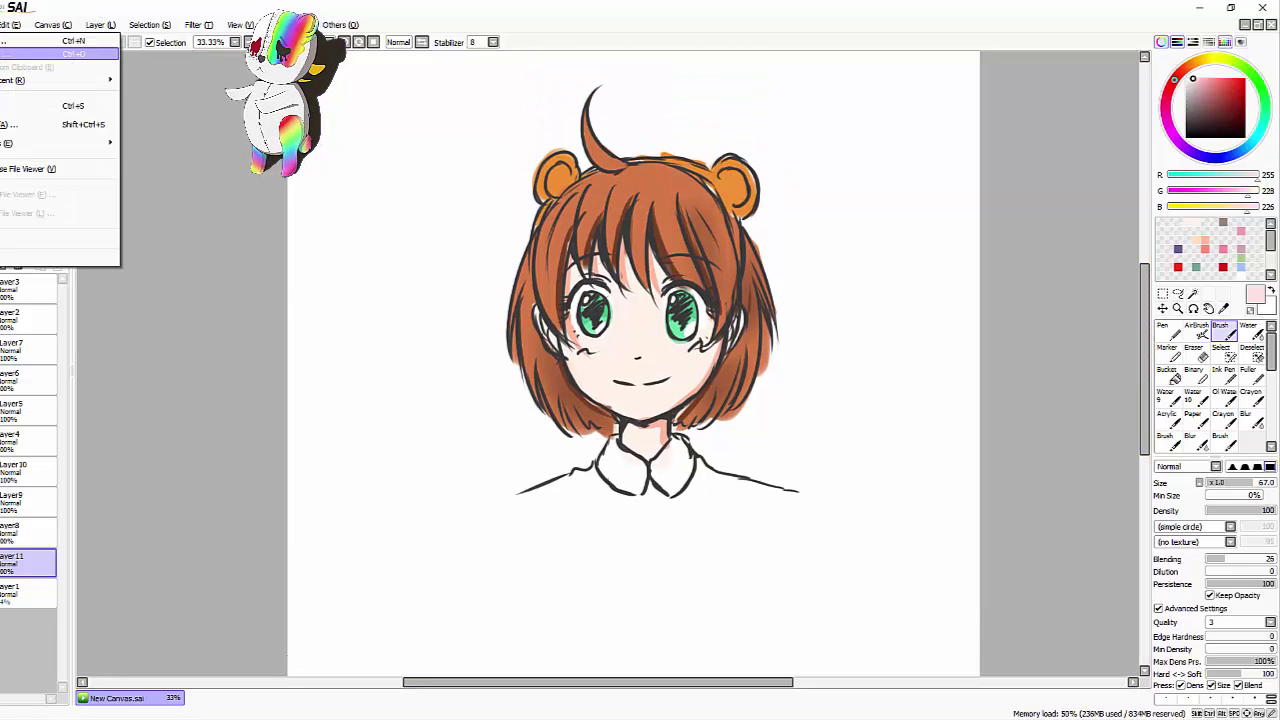
{"action": "left_click", "coordinate": [4, 52]}
{"action": "left_click", "coordinate": [231, 223]}
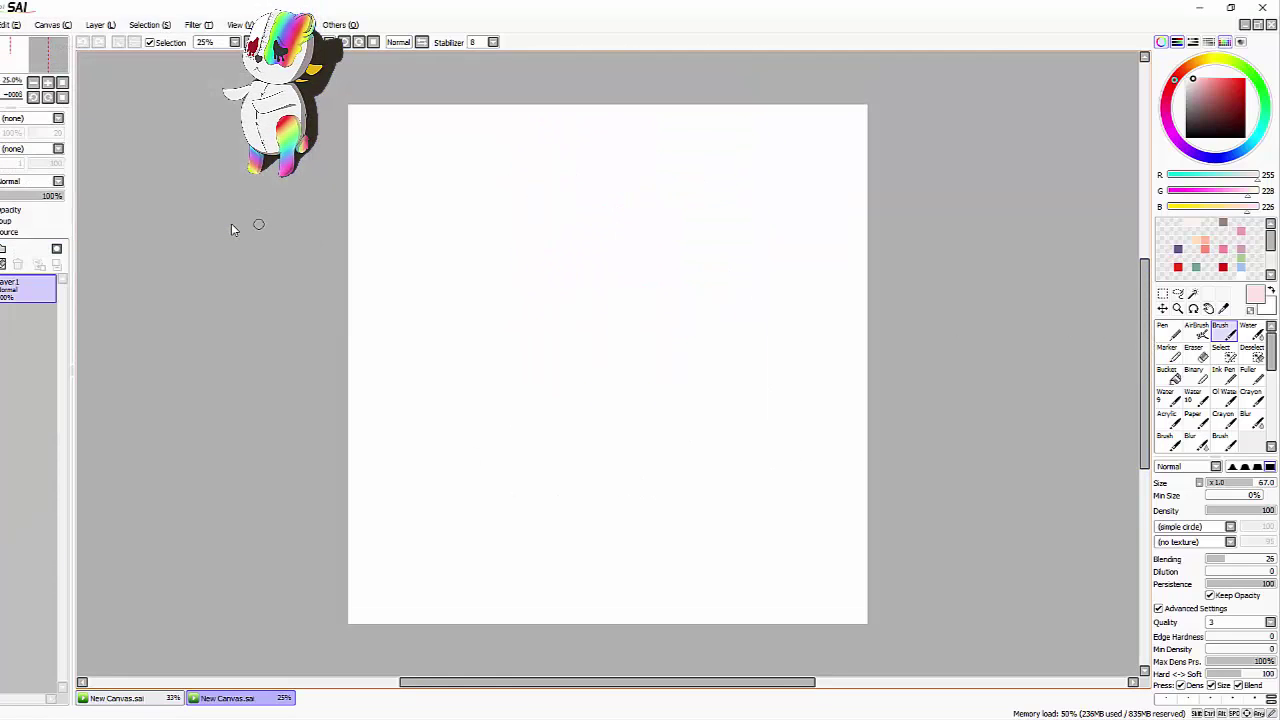
{"action": "key", "text": "ctrl+plus"}
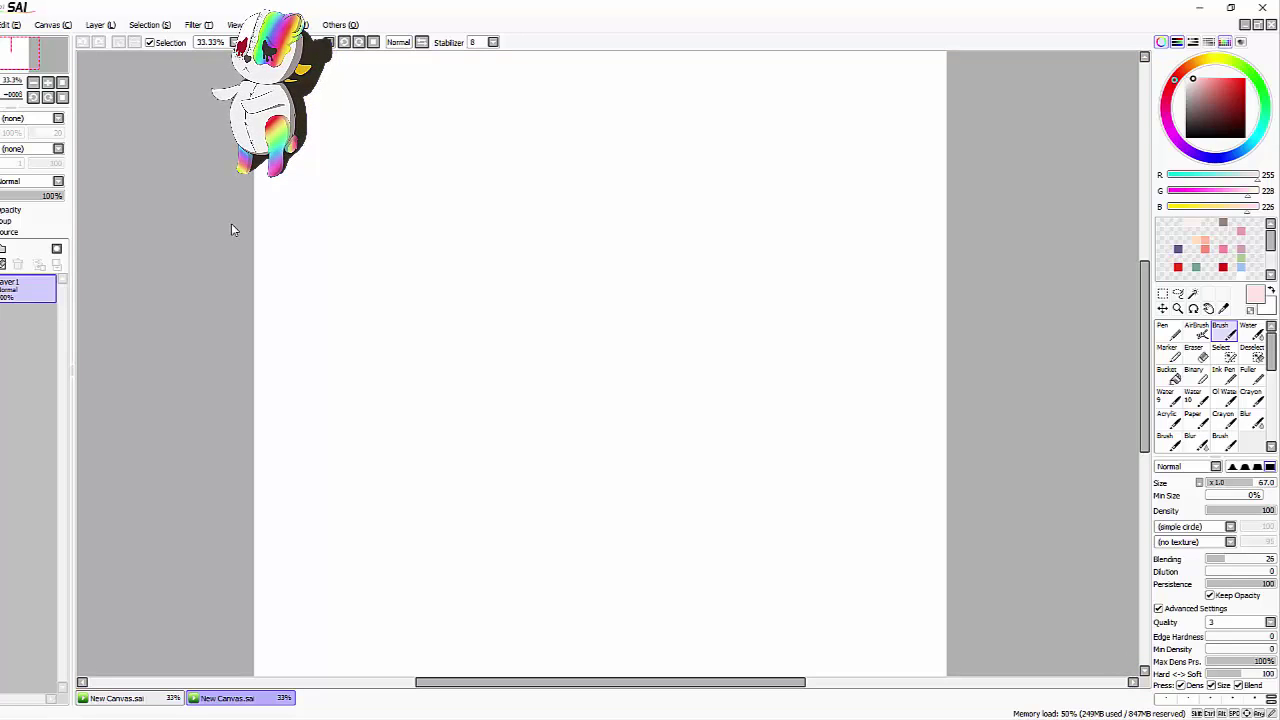
Draw the first anime eye with its upper lid, iris, highlight and outer lashes in dark grey using the Brush
{"action": "left_click_drag", "start_coordinate": [1209, 114], "coordinate": [1187, 113]}
{"action": "left_click", "coordinate": [1187, 115]}
{"action": "left_click", "coordinate": [1188, 117]}
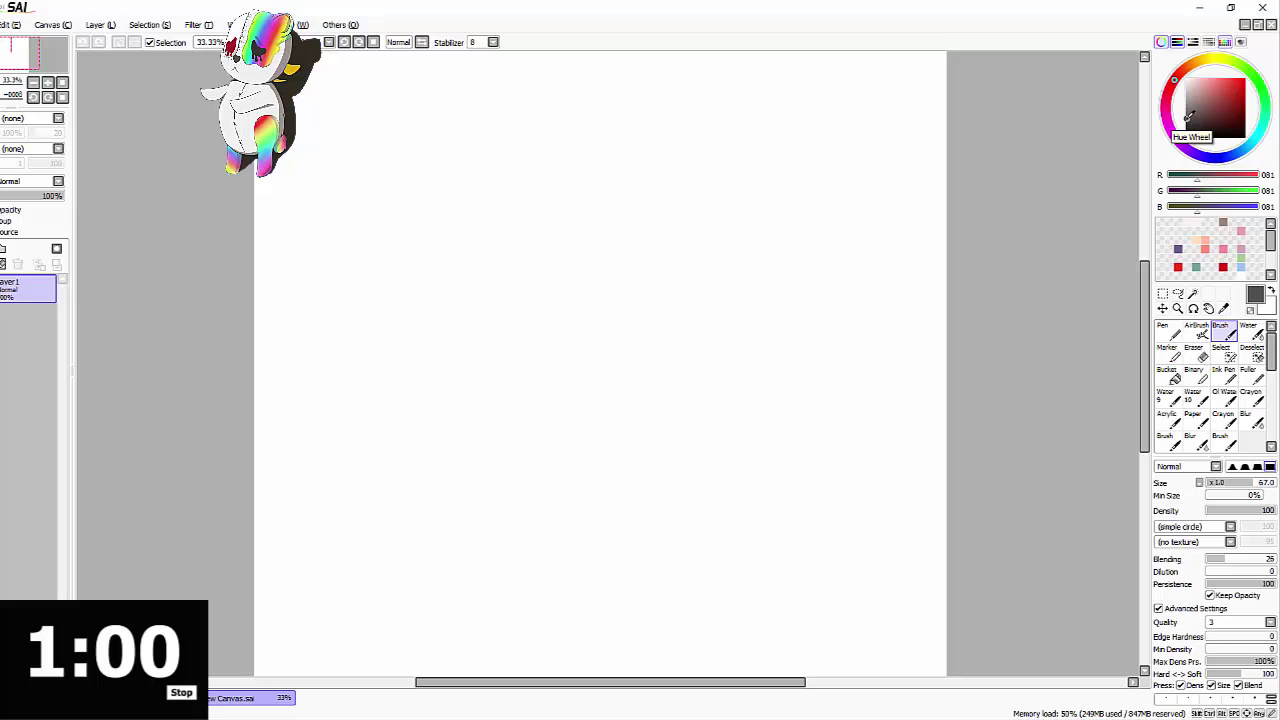
{"action": "mouse_move", "coordinate": [606, 314]}
{"action": "left_mouse_down"}
{"action": "mouse_move", "coordinate": [651, 290]}
{"action": "mouse_move", "coordinate": [673, 302]}
{"action": "mouse_move", "coordinate": [672, 359]}
{"action": "mouse_move", "coordinate": [629, 354]}
{"action": "left_mouse_up"}
{"action": "mouse_move", "coordinate": [628, 309]}
{"action": "left_mouse_down"}
{"action": "mouse_move", "coordinate": [656, 307]}
{"action": "mouse_move", "coordinate": [652, 362]}
{"action": "mouse_move", "coordinate": [676, 300]}
{"action": "mouse_move", "coordinate": [704, 322]}
{"action": "mouse_move", "coordinate": [696, 350]}
{"action": "mouse_move", "coordinate": [645, 322]}
{"action": "mouse_move", "coordinate": [698, 300]}
{"action": "mouse_move", "coordinate": [729, 302]}
{"action": "mouse_move", "coordinate": [748, 327]}
{"action": "left_mouse_up"}
Draw the matching second eye with iris, highlight and lashes in the mirrored view, redoing the highlight, and restore the normal view
{"action": "key", "text": "h"}
{"action": "mouse_move", "coordinate": [674, 314]}
{"action": "left_mouse_down"}
{"action": "mouse_move", "coordinate": [718, 292]}
{"action": "mouse_move", "coordinate": [748, 312]}
{"action": "mouse_move", "coordinate": [692, 374]}
{"action": "mouse_move", "coordinate": [708, 376]}
{"action": "left_mouse_up"}
{"action": "mouse_move", "coordinate": [686, 334]}
{"action": "left_mouse_down"}
{"action": "mouse_move", "coordinate": [724, 304]}
{"action": "mouse_move", "coordinate": [734, 340]}
{"action": "mouse_move", "coordinate": [706, 374]}
{"action": "mouse_move", "coordinate": [714, 309]}
{"action": "mouse_move", "coordinate": [714, 321]}
{"action": "left_mouse_up"}
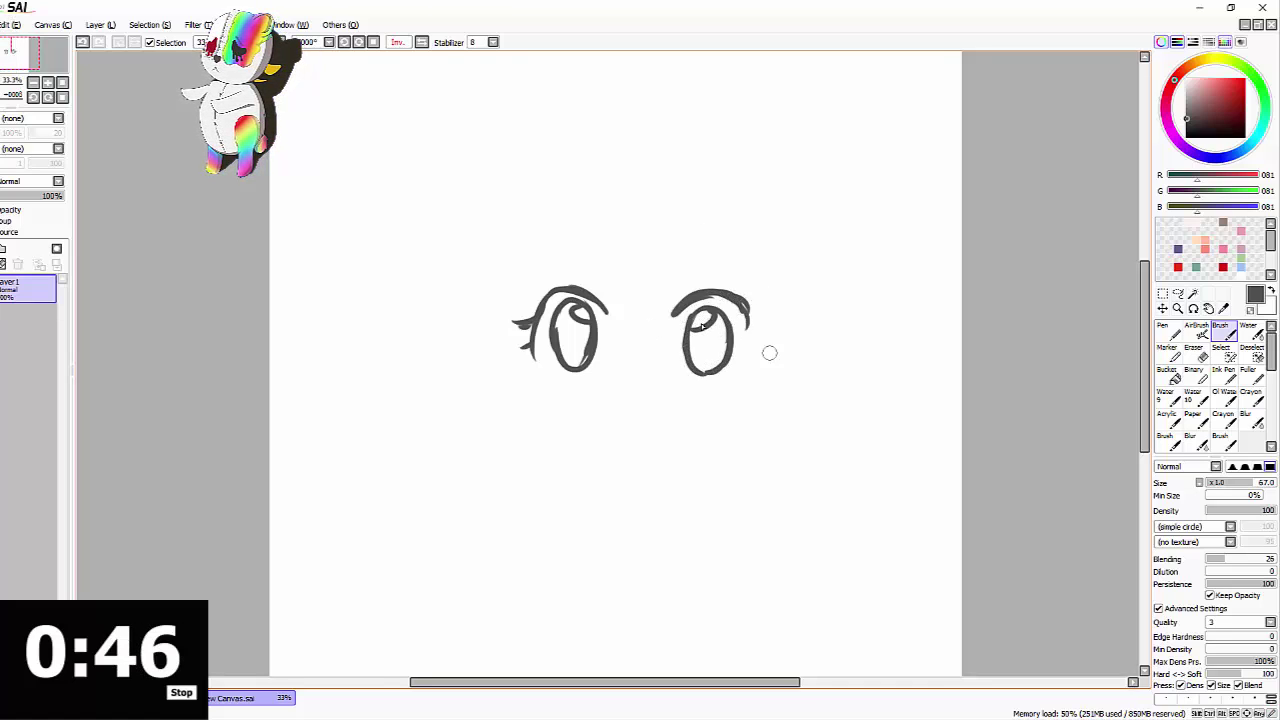
{"action": "key", "text": "ctrl+z"}
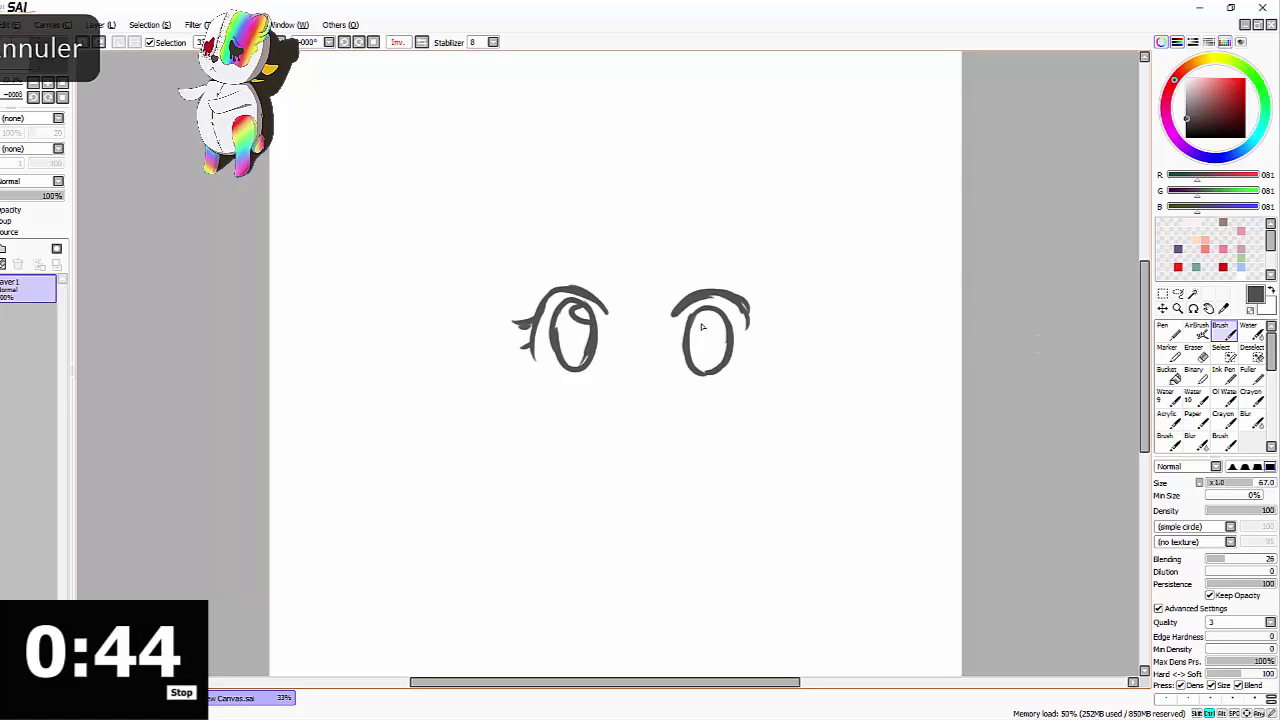
{"action": "mouse_move", "coordinate": [704, 313]}
{"action": "left_mouse_down"}
{"action": "mouse_move", "coordinate": [727, 327]}
{"action": "mouse_move", "coordinate": [729, 312]}
{"action": "mouse_move", "coordinate": [722, 322]}
{"action": "mouse_move", "coordinate": [748, 328]}
{"action": "mouse_move", "coordinate": [751, 347]}
{"action": "mouse_move", "coordinate": [765, 319]}
{"action": "mouse_move", "coordinate": [765, 333]}
{"action": "left_mouse_up"}
{"action": "left_click_drag", "start_coordinate": [751, 343], "coordinate": [759, 351]}
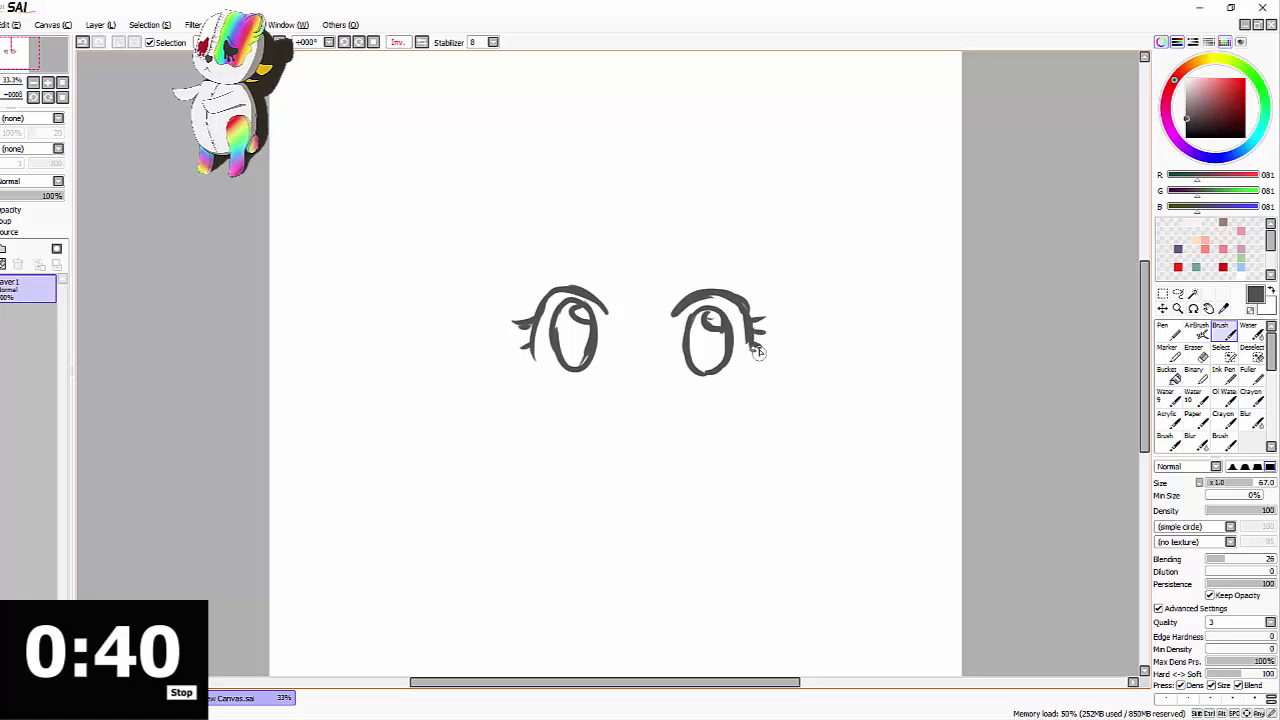
{"action": "key", "text": "h"}
Draw a short nose mark and a smiling mouth with a gap in the middle below the eyes
{"action": "left_click_drag", "start_coordinate": [572, 404], "coordinate": [588, 405]}
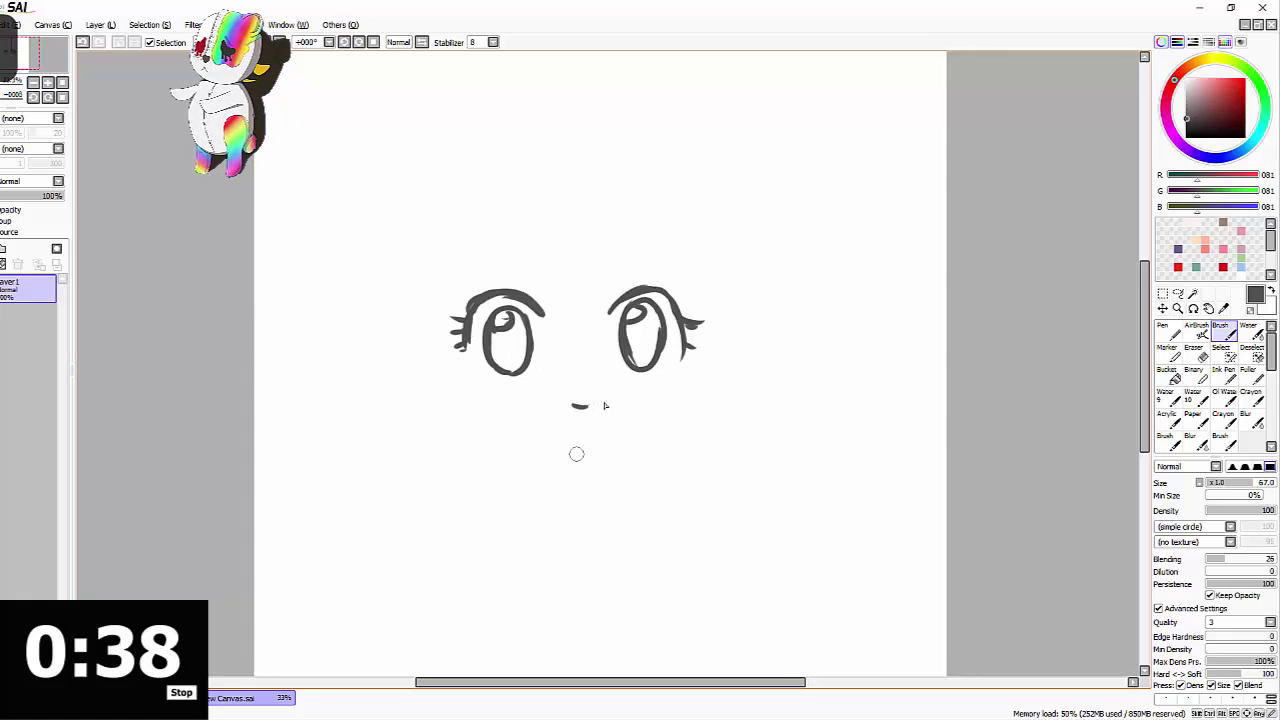
{"action": "mouse_move", "coordinate": [566, 456]}
{"action": "left_mouse_down"}
{"action": "mouse_move", "coordinate": [594, 452]}
{"action": "mouse_move", "coordinate": [569, 456]}
{"action": "mouse_move", "coordinate": [584, 455]}
{"action": "left_mouse_up"}
{"action": "key", "text": "ctrl+z"}
{"action": "left_click_drag", "start_coordinate": [600, 458], "coordinate": [632, 446]}
Outline the face with curved cheeks meeting at a pointed chin
{"action": "mouse_move", "coordinate": [421, 320]}
{"action": "left_mouse_down"}
{"action": "mouse_move", "coordinate": [452, 420]}
{"action": "mouse_move", "coordinate": [560, 490]}
{"action": "left_mouse_up"}
{"action": "mouse_move", "coordinate": [464, 436]}
{"action": "left_mouse_down"}
{"action": "mouse_move", "coordinate": [525, 479]}
{"action": "mouse_move", "coordinate": [594, 499]}
{"action": "mouse_move", "coordinate": [693, 460]}
{"action": "left_mouse_up"}
{"action": "mouse_move", "coordinate": [728, 283]}
{"action": "left_mouse_down"}
{"action": "mouse_move", "coordinate": [713, 411]}
{"action": "mouse_move", "coordinate": [690, 464]}
{"action": "left_mouse_up"}
Draw a wavy blush mark under each eye and a curved eyebrow above each eye
{"action": "left_click_drag", "start_coordinate": [657, 394], "coordinate": [702, 388]}
{"action": "left_click_drag", "start_coordinate": [490, 392], "coordinate": [506, 398]}
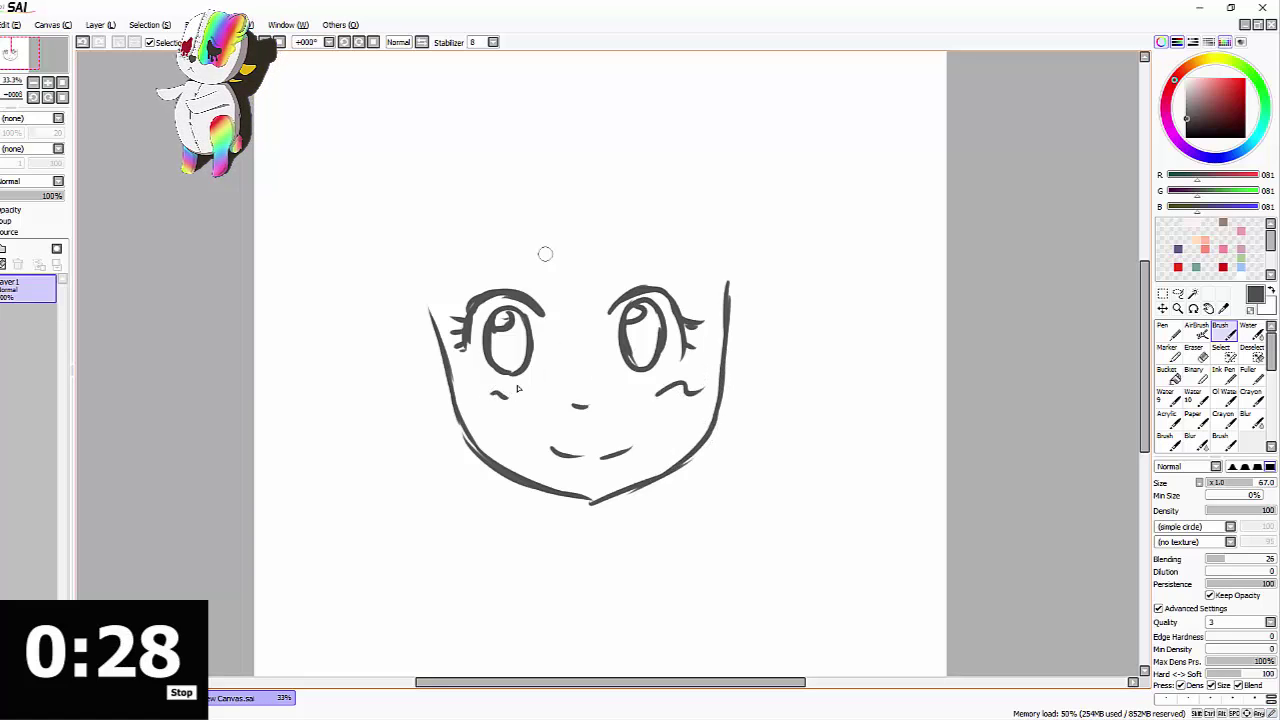
{"action": "left_click_drag", "start_coordinate": [610, 289], "coordinate": [696, 244]}
{"action": "left_click_drag", "start_coordinate": [522, 239], "coordinate": [440, 276]}
Draw the fringe strands from the middle of the forehead across to the right side of the face
{"action": "left_click_drag", "start_coordinate": [542, 196], "coordinate": [582, 306]}
{"action": "left_click_drag", "start_coordinate": [588, 196], "coordinate": [596, 300]}
{"action": "left_click_drag", "start_coordinate": [634, 181], "coordinate": [636, 290]}
{"action": "left_click_drag", "start_coordinate": [676, 196], "coordinate": [680, 300]}
{"action": "left_click_drag", "start_coordinate": [704, 218], "coordinate": [676, 372]}
{"action": "left_click_drag", "start_coordinate": [768, 236], "coordinate": [710, 366]}
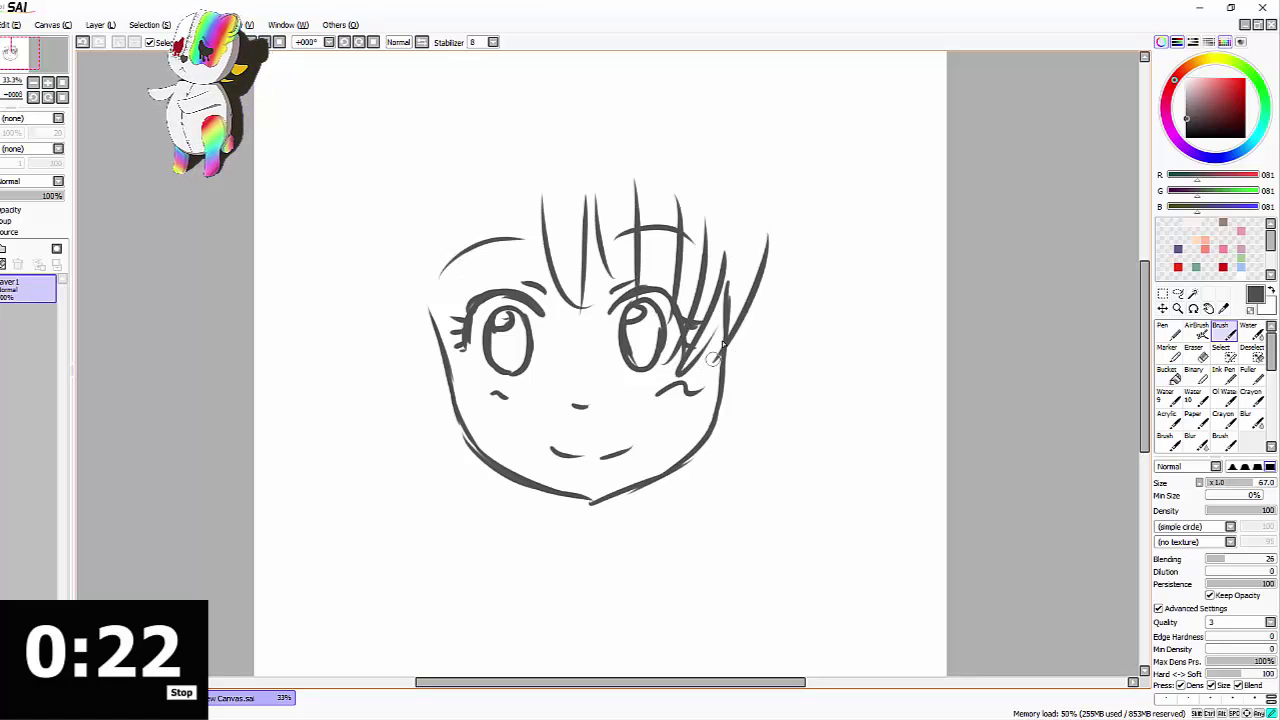
{"action": "left_click_drag", "start_coordinate": [752, 290], "coordinate": [726, 358]}
Draw the fringe strands and side lock on the left of the face, and add a small ear below them
{"action": "left_click_drag", "start_coordinate": [540, 196], "coordinate": [526, 280]}
{"action": "left_click_drag", "start_coordinate": [500, 196], "coordinate": [492, 282]}
{"action": "left_click_drag", "start_coordinate": [455, 188], "coordinate": [460, 314]}
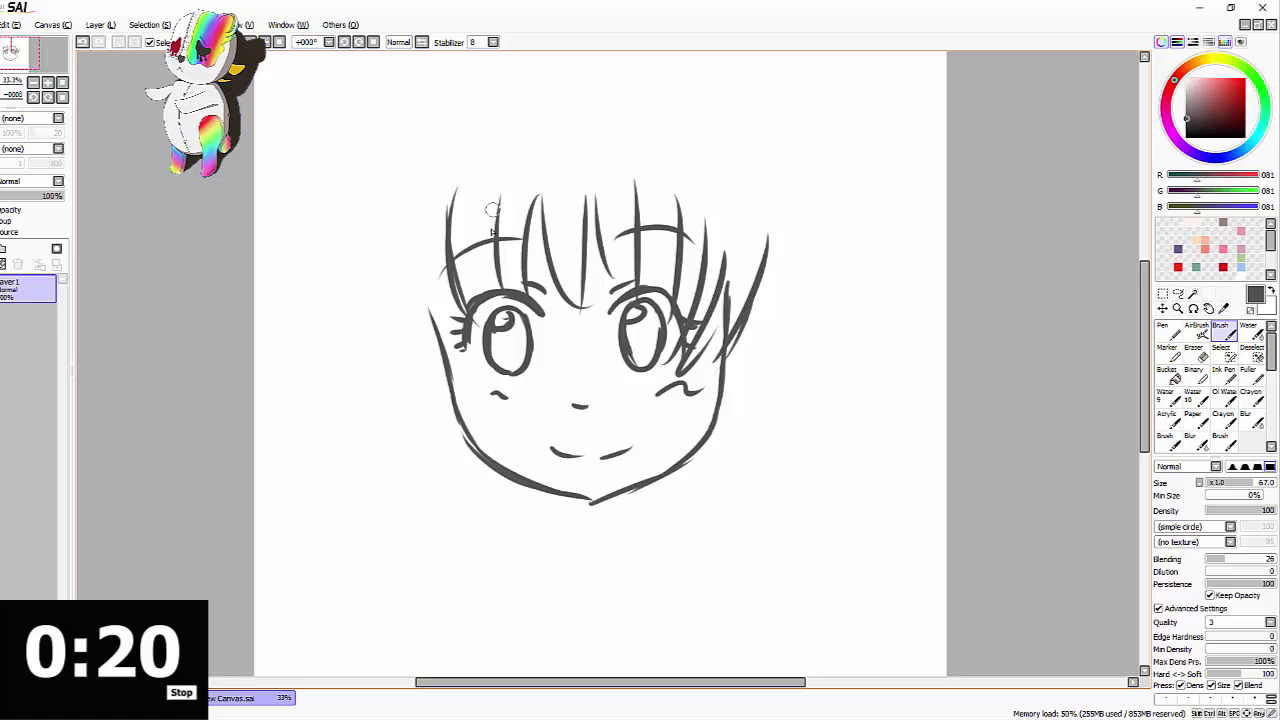
{"action": "left_click_drag", "start_coordinate": [498, 204], "coordinate": [490, 290]}
{"action": "left_click_drag", "start_coordinate": [426, 345], "coordinate": [432, 222]}
{"action": "left_click_drag", "start_coordinate": [430, 350], "coordinate": [455, 405]}
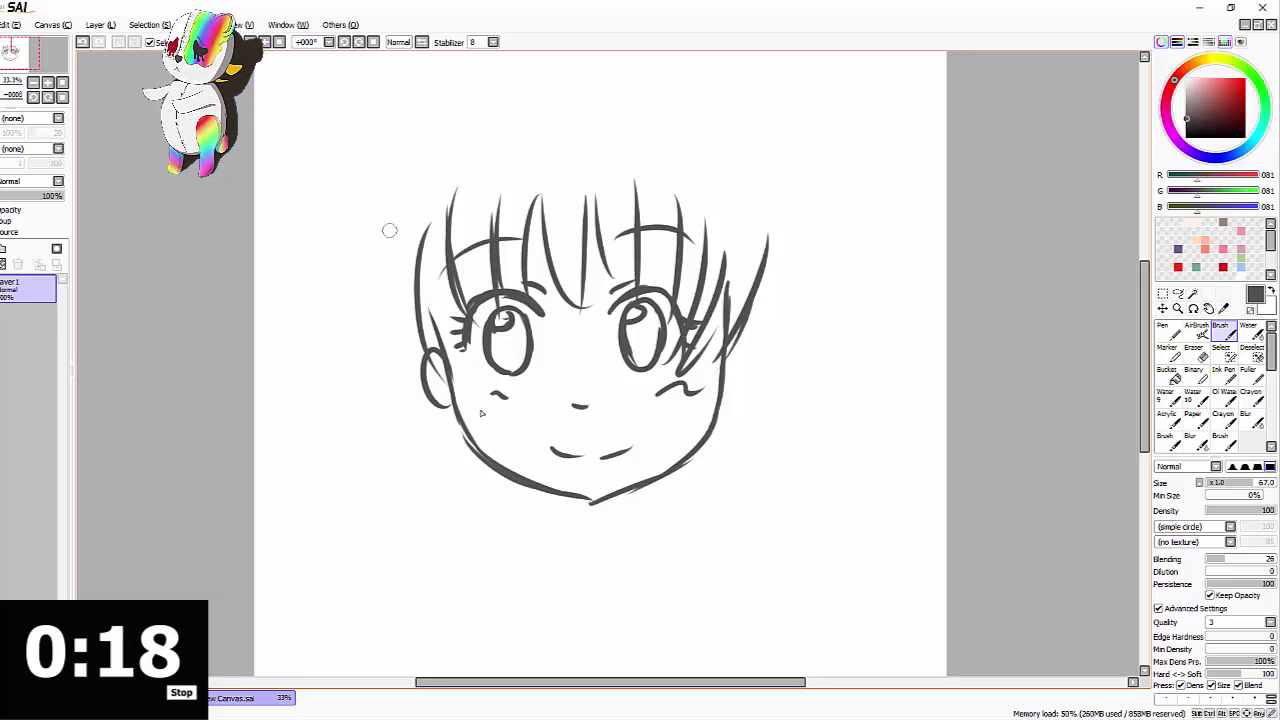
Outline the top of the head and add the curved headband with the left bear ear
{"action": "mouse_move", "coordinate": [420, 248]}
{"action": "left_mouse_down"}
{"action": "mouse_move", "coordinate": [680, 122]}
{"action": "mouse_move", "coordinate": [765, 260]}
{"action": "left_mouse_up"}
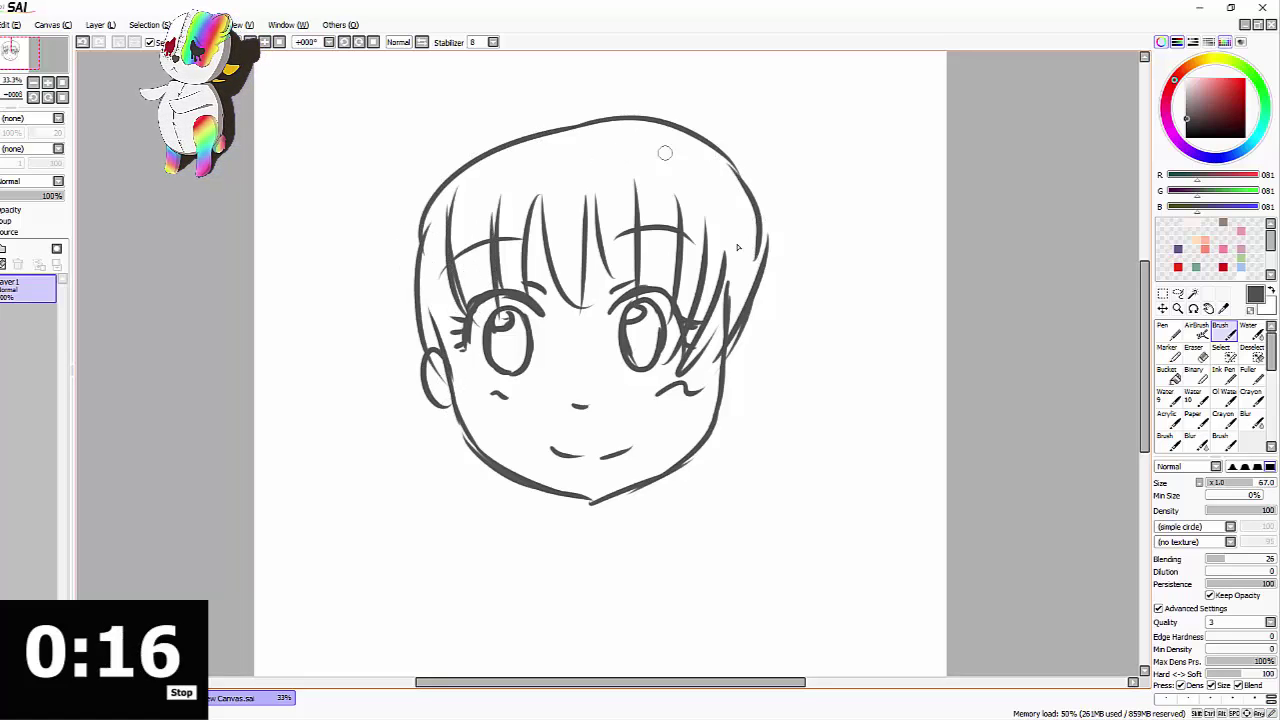
{"action": "left_click_drag", "start_coordinate": [640, 122], "coordinate": [742, 255]}
{"action": "left_click_drag", "start_coordinate": [700, 125], "coordinate": [510, 133]}
{"action": "mouse_move", "coordinate": [428, 133]}
{"action": "left_mouse_down"}
{"action": "mouse_move", "coordinate": [399, 207]}
{"action": "mouse_move", "coordinate": [412, 131]}
{"action": "mouse_move", "coordinate": [449, 142]}
{"action": "left_mouse_up"}
{"action": "mouse_move", "coordinate": [449, 139]}
{"action": "left_mouse_down"}
{"action": "mouse_move", "coordinate": [544, 90]}
{"action": "mouse_move", "coordinate": [636, 114]}
{"action": "left_mouse_up"}
Draw a curved tuft of hair rising above the headband and the right bear ear
{"action": "left_click_drag", "start_coordinate": [536, 142], "coordinate": [524, 52]}
{"action": "left_click_drag", "start_coordinate": [1146, 334], "coordinate": [1148, 308]}
{"action": "left_click_drag", "start_coordinate": [534, 136], "coordinate": [566, 216]}
{"action": "mouse_move", "coordinate": [664, 224]}
{"action": "left_mouse_down"}
{"action": "mouse_move", "coordinate": [740, 230]}
{"action": "mouse_move", "coordinate": [716, 252]}
{"action": "left_mouse_up"}
Draw the hair hanging on the right side of the face, with an outward flick and tapered ends
{"action": "mouse_move", "coordinate": [757, 370]}
{"action": "left_mouse_down"}
{"action": "mouse_move", "coordinate": [836, 468]}
{"action": "mouse_move", "coordinate": [776, 569]}
{"action": "left_mouse_up"}
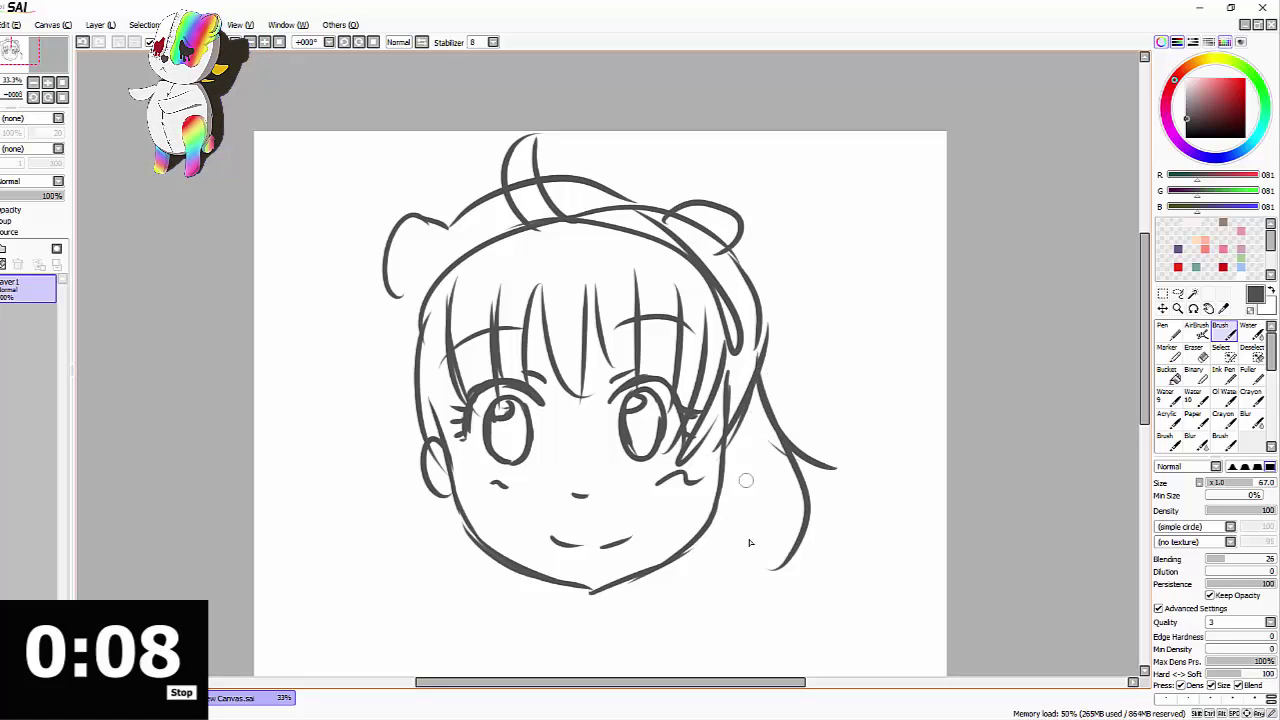
{"action": "left_click_drag", "start_coordinate": [768, 446], "coordinate": [762, 591]}
{"action": "mouse_move", "coordinate": [761, 530]}
{"action": "left_mouse_down"}
{"action": "mouse_move", "coordinate": [709, 612]}
{"action": "mouse_move", "coordinate": [674, 602]}
{"action": "left_mouse_up"}
Draw the hair on the left side down to jagged ends below the ear, and add two short neck lines
{"action": "left_click_drag", "start_coordinate": [383, 342], "coordinate": [376, 522]}
{"action": "mouse_move", "coordinate": [391, 408]}
{"action": "left_mouse_down"}
{"action": "mouse_move", "coordinate": [370, 476]}
{"action": "mouse_move", "coordinate": [410, 586]}
{"action": "left_mouse_up"}
{"action": "mouse_move", "coordinate": [426, 565]}
{"action": "left_mouse_down"}
{"action": "mouse_move", "coordinate": [422, 588]}
{"action": "mouse_move", "coordinate": [445, 591]}
{"action": "left_mouse_up"}
{"action": "mouse_move", "coordinate": [448, 570]}
{"action": "left_mouse_down"}
{"action": "mouse_move", "coordinate": [480, 586]}
{"action": "mouse_move", "coordinate": [506, 572]}
{"action": "mouse_move", "coordinate": [558, 628]}
{"action": "left_mouse_up"}
{"action": "left_click_drag", "start_coordinate": [624, 578], "coordinate": [630, 621]}
Join the left hair outline to the head and draw an inner curve in each bear ear
{"action": "left_click_drag", "start_coordinate": [1144, 328], "coordinate": [1144, 353]}
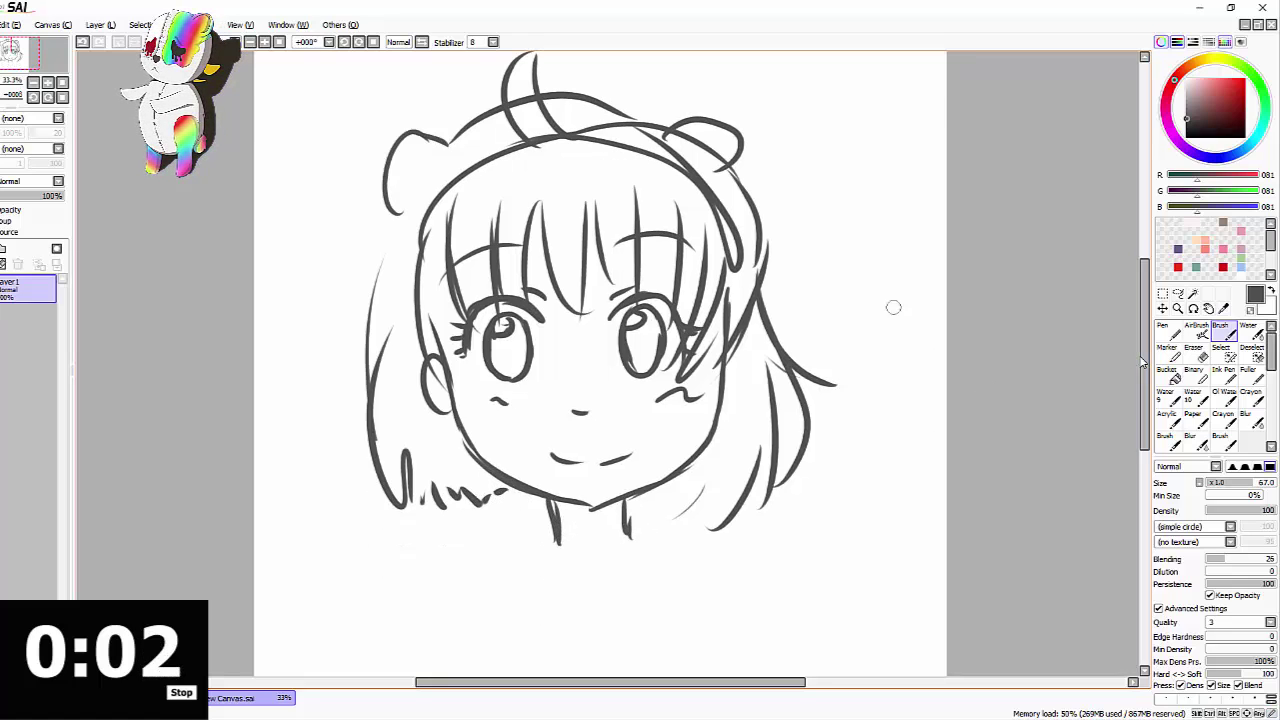
{"action": "mouse_move", "coordinate": [423, 208]}
{"action": "left_mouse_down"}
{"action": "mouse_move", "coordinate": [381, 272]}
{"action": "mouse_move", "coordinate": [382, 298]}
{"action": "left_mouse_up"}
{"action": "left_click_drag", "start_coordinate": [430, 156], "coordinate": [413, 204]}
{"action": "mouse_move", "coordinate": [690, 126]}
{"action": "left_mouse_down"}
{"action": "mouse_move", "coordinate": [724, 158]}
{"action": "mouse_move", "coordinate": [738, 150]}
{"action": "left_mouse_up"}
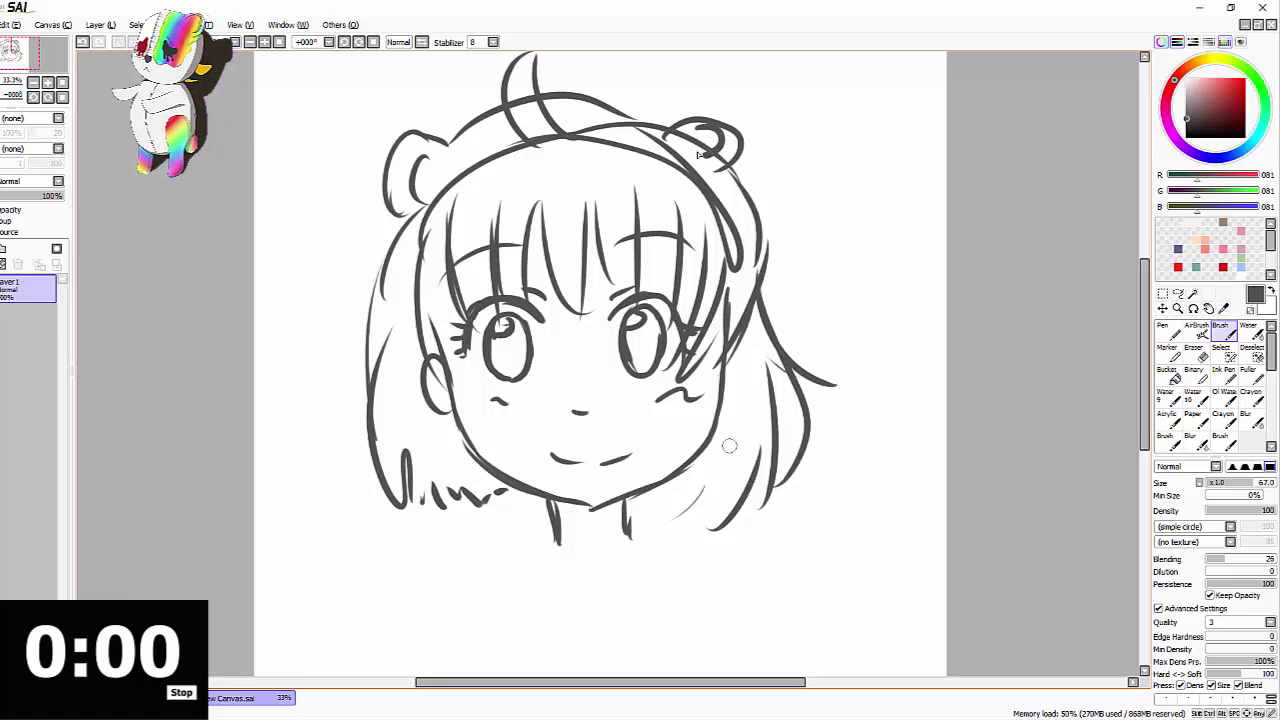
Compare the whole one-minute sketch with the coloured ten-minute drawing on the other canvas
{"action": "scroll", "coordinate": [729, 446], "scroll_direction": "down", "scroll_amount": 1}
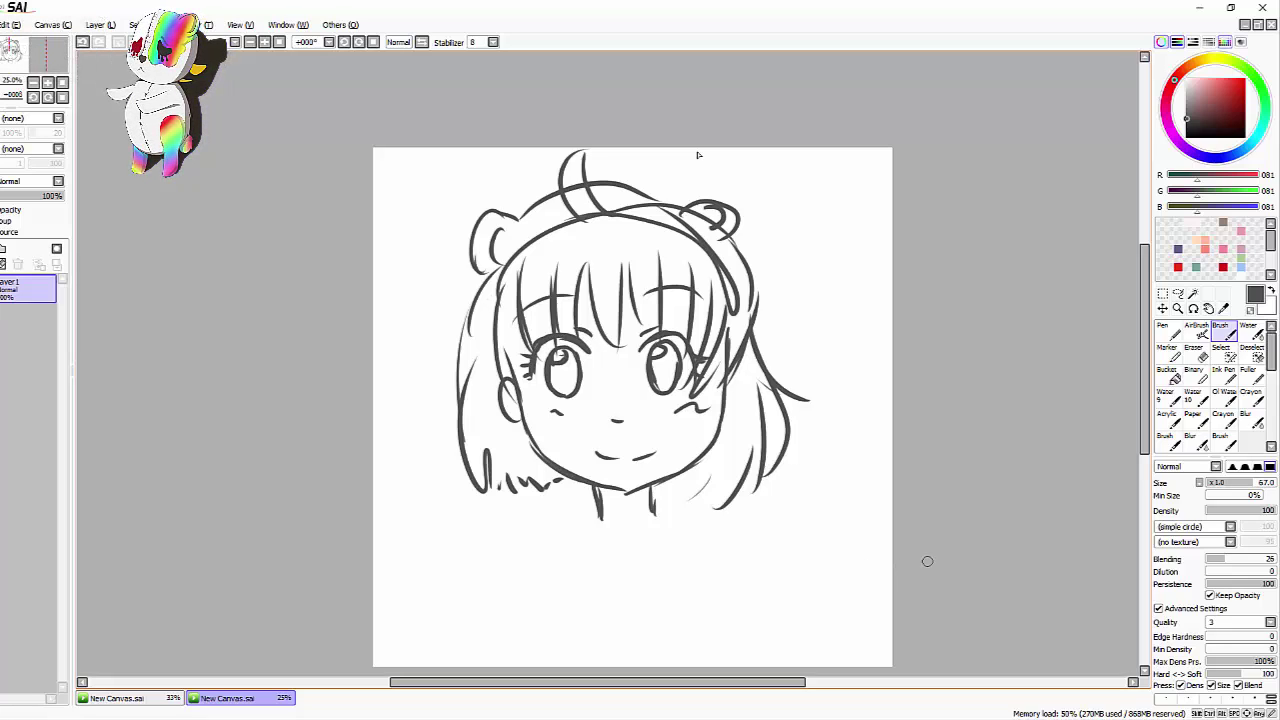
{"action": "left_click", "coordinate": [145, 698]}
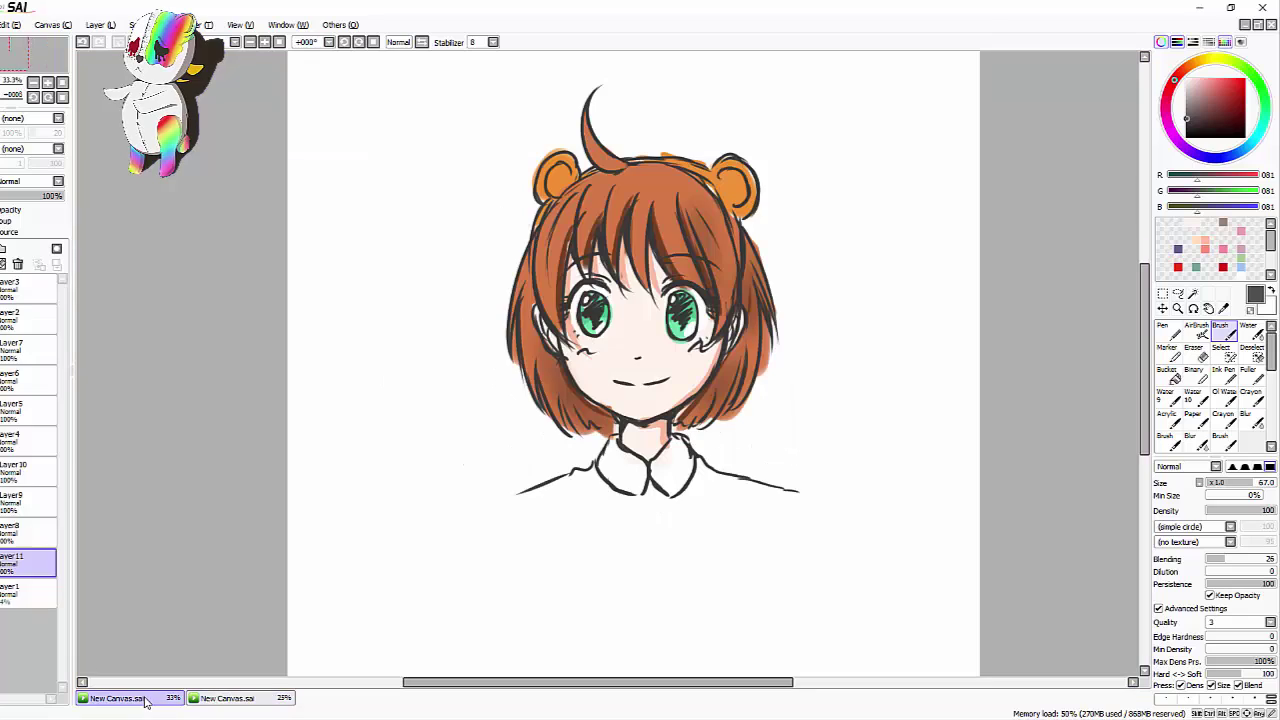
{"action": "left_click", "coordinate": [238, 698]}
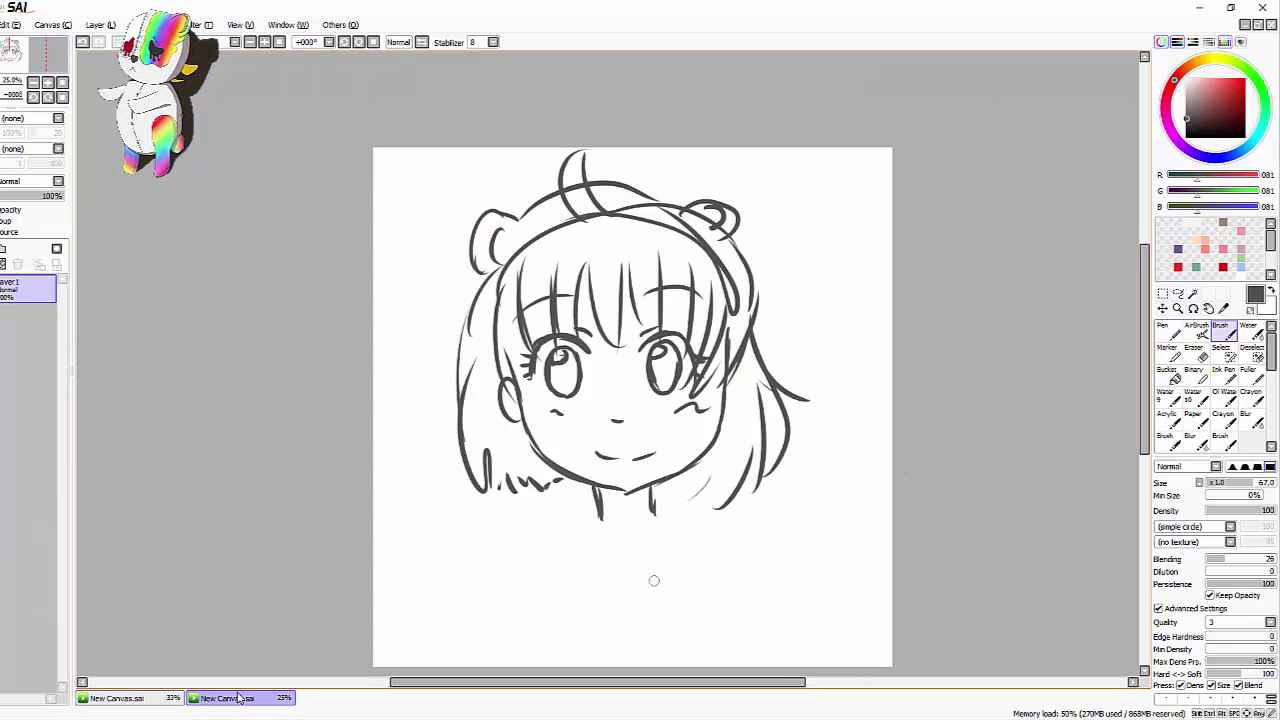
Create a new blank canvas for the ten-second version of the drawing
{"action": "left_click", "coordinate": [0, 25]}
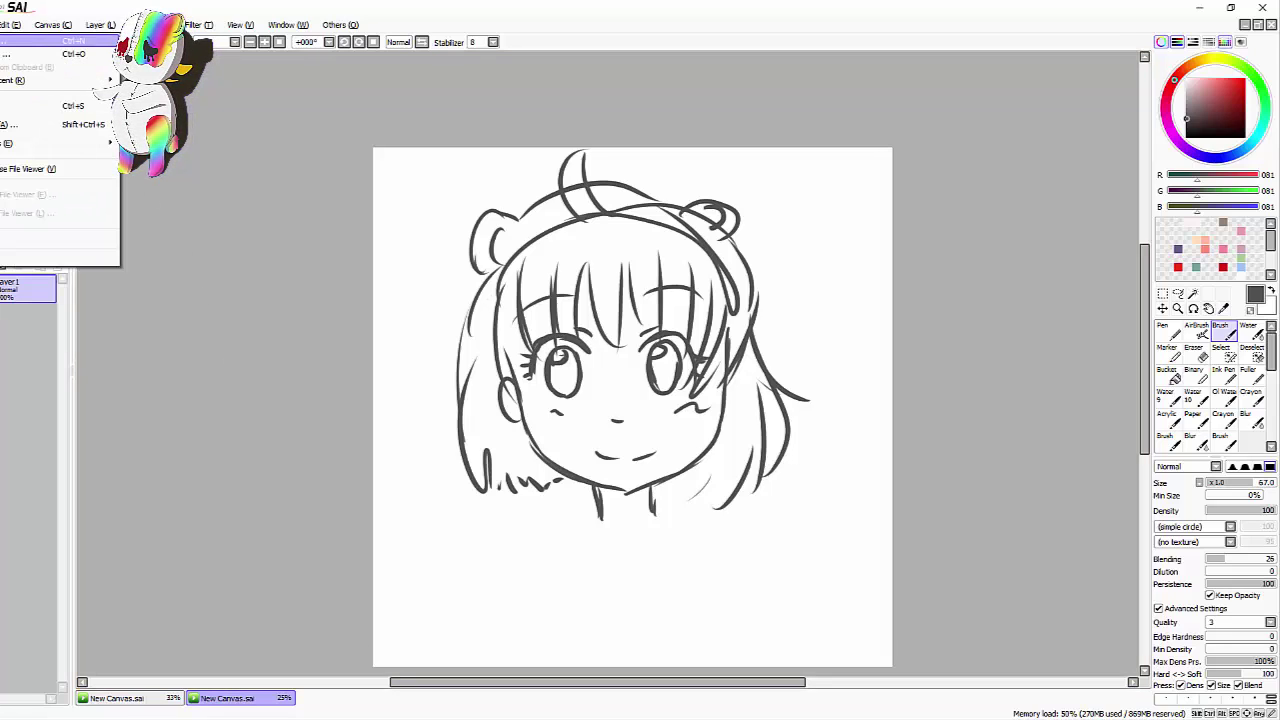
{"action": "left_click", "coordinate": [2, 40]}
{"action": "left_click", "coordinate": [228, 224]}
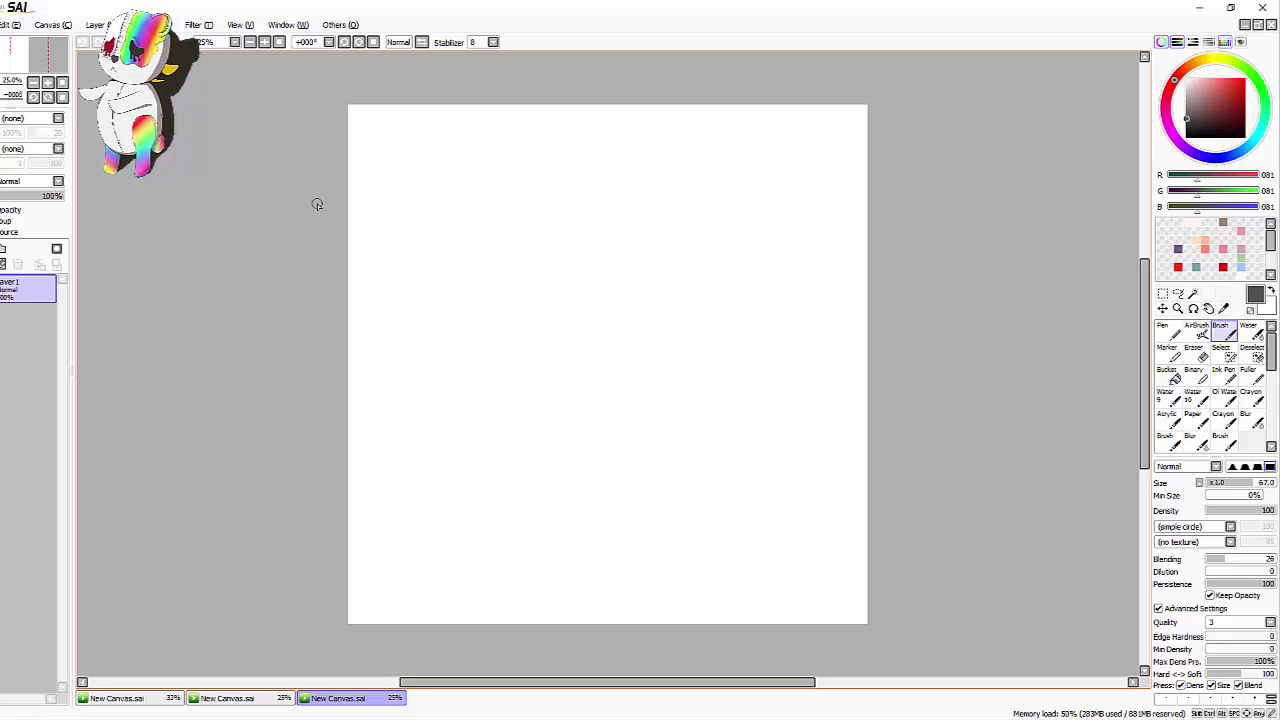
{"action": "key", "text": "ctrl"}
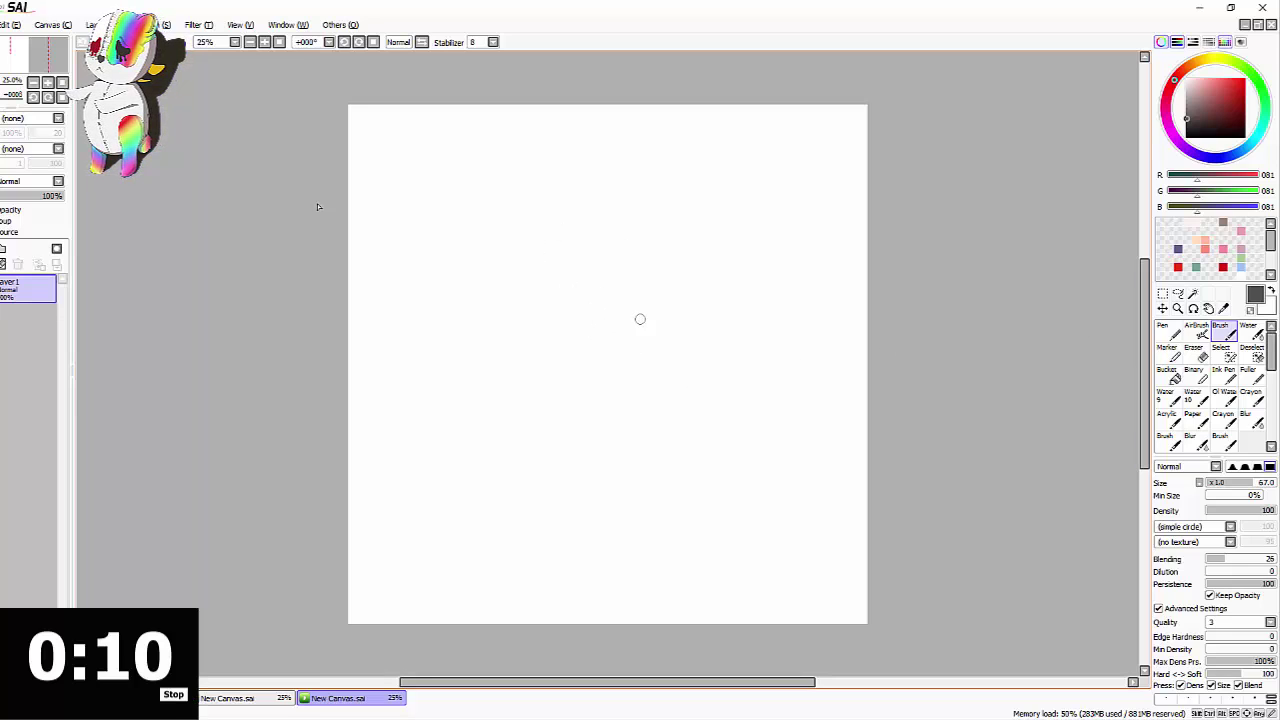
Draw two simple eyes with oval irises and arched upper lids, adding a crease and a curved eyebrow above each
{"action": "mouse_move", "coordinate": [637, 332]}
{"action": "left_mouse_down"}
{"action": "mouse_move", "coordinate": [697, 370]}
{"action": "mouse_move", "coordinate": [670, 355]}
{"action": "left_mouse_up"}
{"action": "mouse_move", "coordinate": [578, 326]}
{"action": "left_mouse_down"}
{"action": "mouse_move", "coordinate": [513, 362]}
{"action": "mouse_move", "coordinate": [546, 330]}
{"action": "left_mouse_up"}
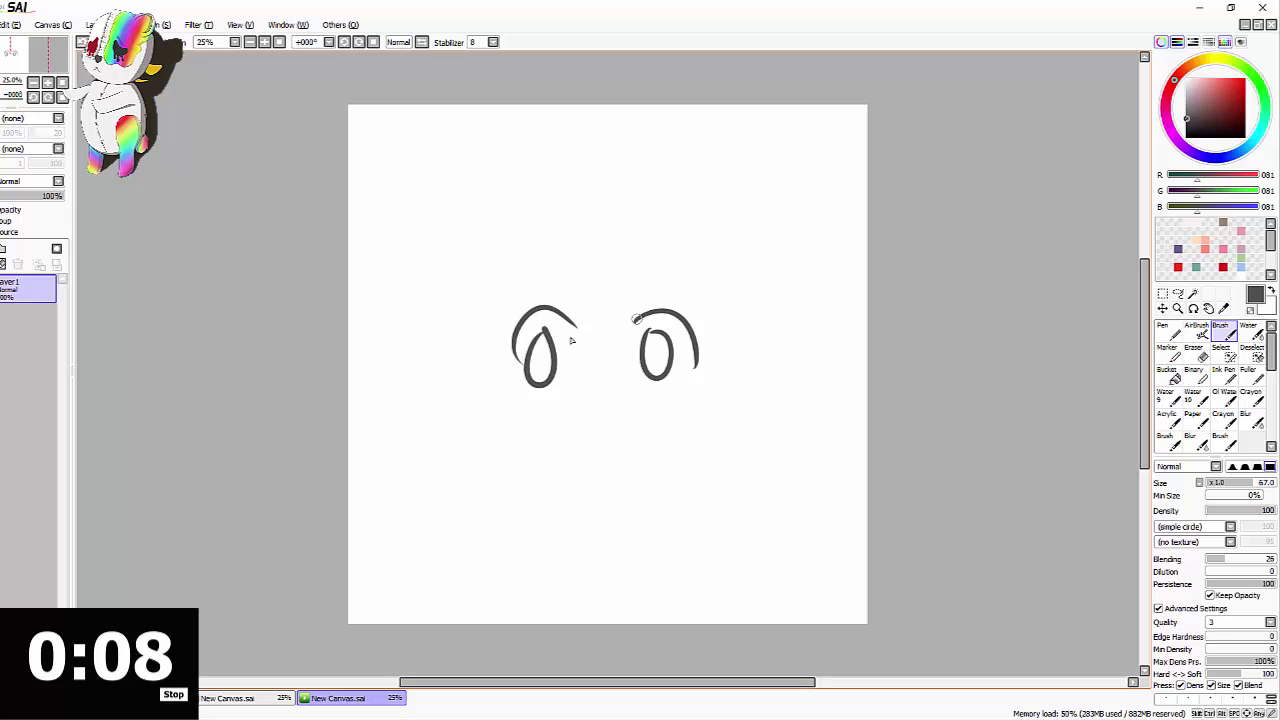
{"action": "left_click_drag", "start_coordinate": [640, 292], "coordinate": [660, 290]}
{"action": "left_click_drag", "start_coordinate": [569, 294], "coordinate": [543, 300]}
{"action": "left_click_drag", "start_coordinate": [655, 262], "coordinate": [717, 283]}
{"action": "left_click_drag", "start_coordinate": [562, 258], "coordinate": [518, 283]}
Outline both sides of the face down to the chin, and add a short nose mark and a broken smile
{"action": "mouse_move", "coordinate": [497, 312]}
{"action": "left_mouse_down"}
{"action": "mouse_move", "coordinate": [604, 496]}
{"action": "mouse_move", "coordinate": [632, 492]}
{"action": "left_mouse_up"}
{"action": "left_click_drag", "start_coordinate": [716, 308], "coordinate": [625, 494]}
{"action": "mouse_move", "coordinate": [588, 405]}
{"action": "left_mouse_down"}
{"action": "mouse_move", "coordinate": [612, 405]}
{"action": "mouse_move", "coordinate": [596, 452]}
{"action": "left_mouse_up"}
{"action": "left_click_drag", "start_coordinate": [620, 450], "coordinate": [641, 438]}
Draw a few quick fringe strands across the forehead between and over the eyebrows
{"action": "left_click_drag", "start_coordinate": [587, 238], "coordinate": [580, 328]}
{"action": "mouse_move", "coordinate": [612, 330]}
{"action": "left_mouse_down"}
{"action": "mouse_move", "coordinate": [630, 250]}
{"action": "mouse_move", "coordinate": [637, 328]}
{"action": "left_mouse_up"}
{"action": "left_click_drag", "start_coordinate": [686, 250], "coordinate": [648, 346]}
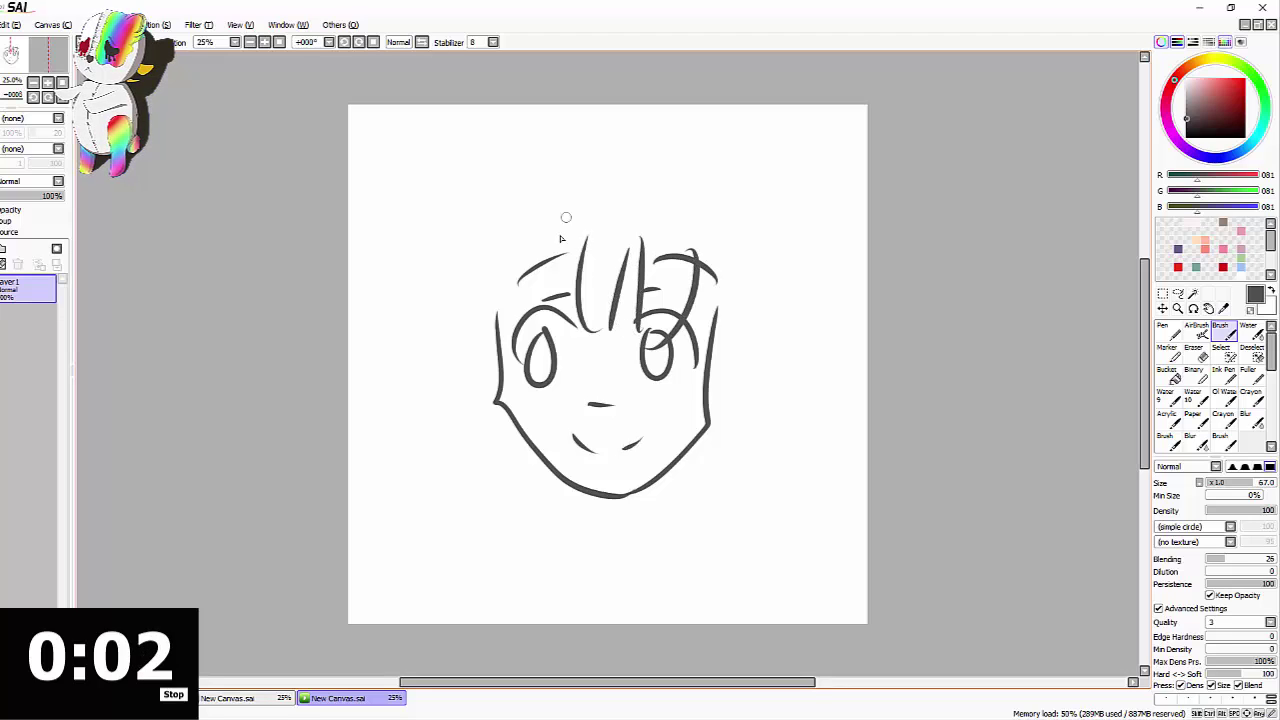
{"action": "left_click_drag", "start_coordinate": [563, 229], "coordinate": [567, 309]}
Draw long curved hair strokes down both sides of the face
{"action": "mouse_move", "coordinate": [497, 248]}
{"action": "left_mouse_down"}
{"action": "mouse_move", "coordinate": [491, 494]}
{"action": "mouse_move", "coordinate": [529, 510]}
{"action": "left_mouse_up"}
{"action": "left_click_drag", "start_coordinate": [728, 256], "coordinate": [632, 480]}
{"action": "left_click_drag", "start_coordinate": [684, 373], "coordinate": [656, 437]}
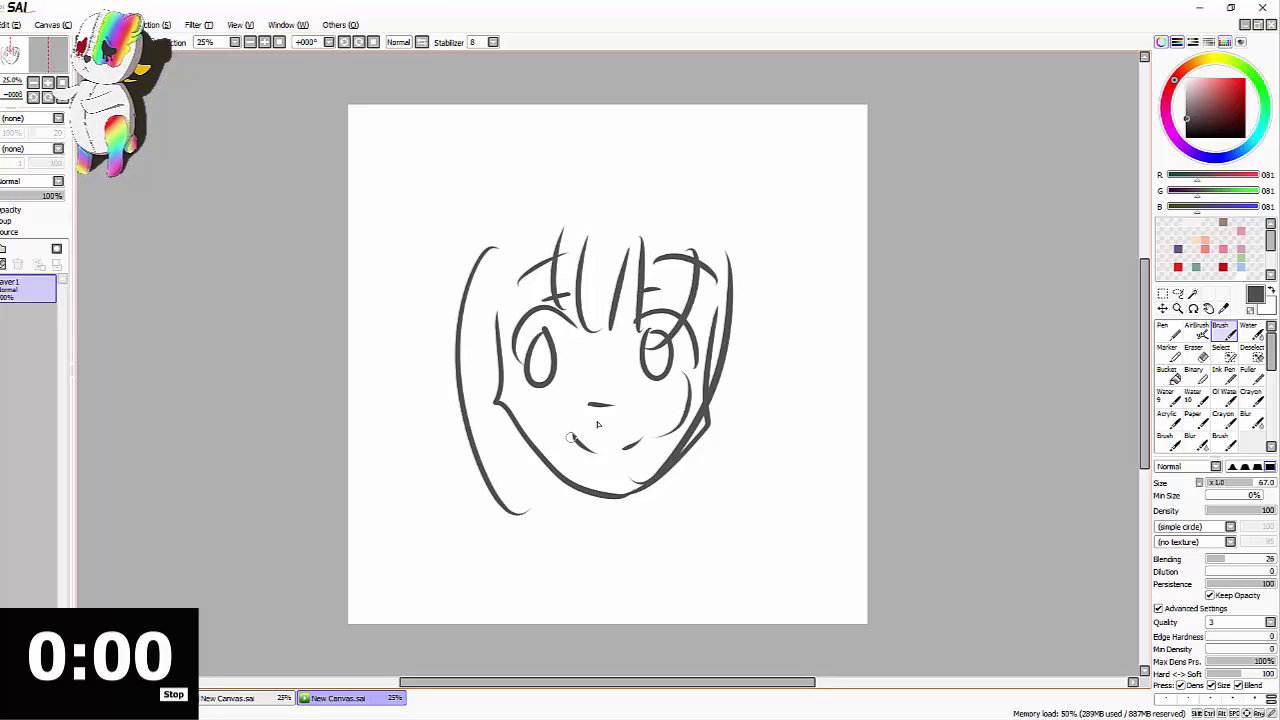